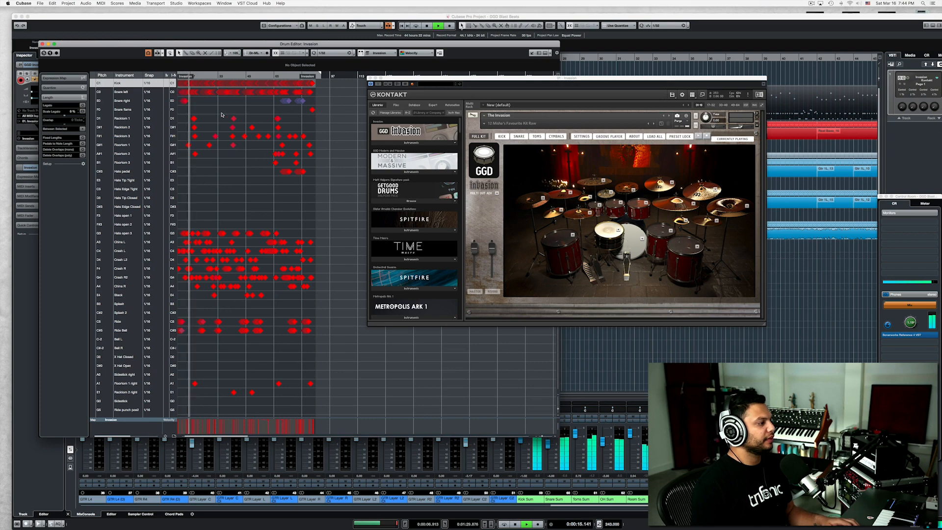
# Look through the Invasion drum pattern along its timeline during playback, and stop playback.
pyautogui.scroll(8, 222, 115)
pyautogui.hscroll(-6, 222, 115)
pyautogui.hscroll(-3, 222, 115)
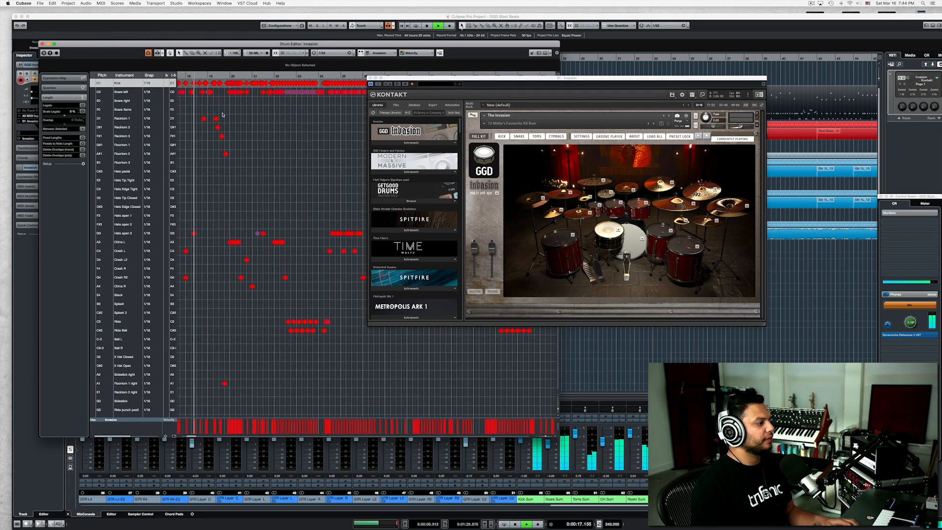
pyautogui.hscroll(-6, 223, 114)
pyautogui.hscroll(-2, 224, 115)
pyautogui.scroll(-2, 223, 115)
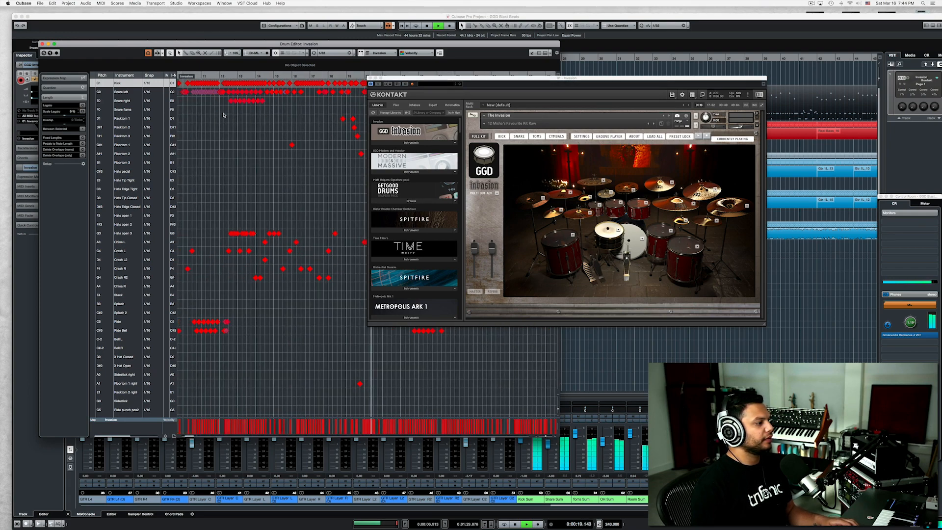
pyautogui.scroll(-1, 223, 115)
pyautogui.hscroll(8, 224, 115)
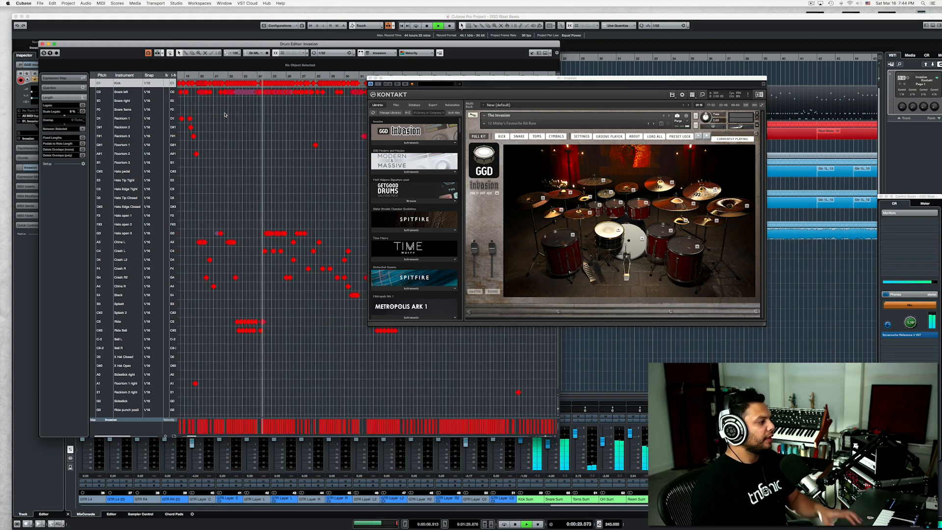
pyautogui.press('space')
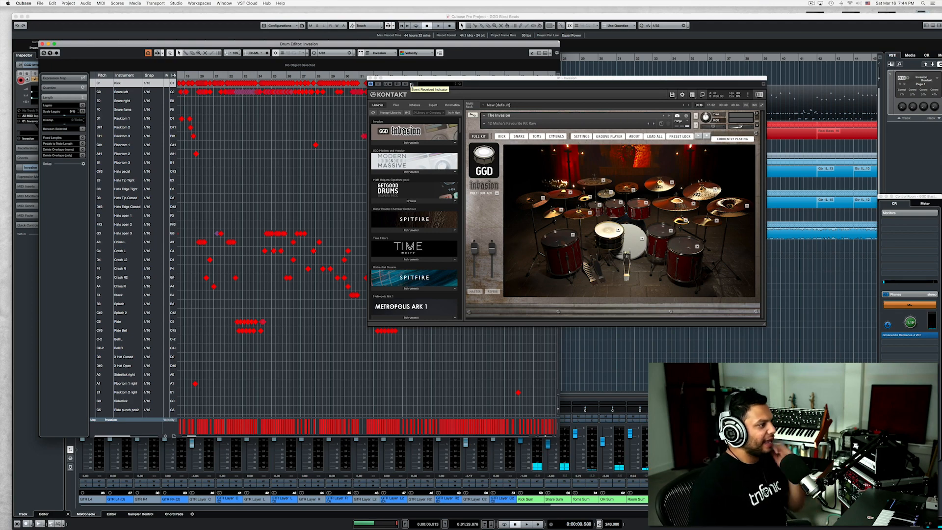
# Close the Kontakt and drum editor windows, and set the playback cursor to bar 10 in the project.
pyautogui.click(370, 78)
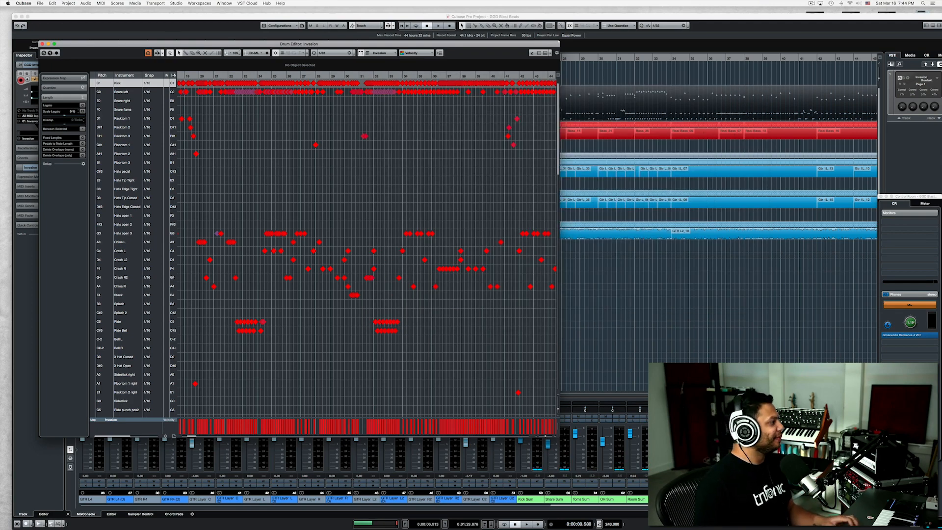
pyautogui.click(43, 44)
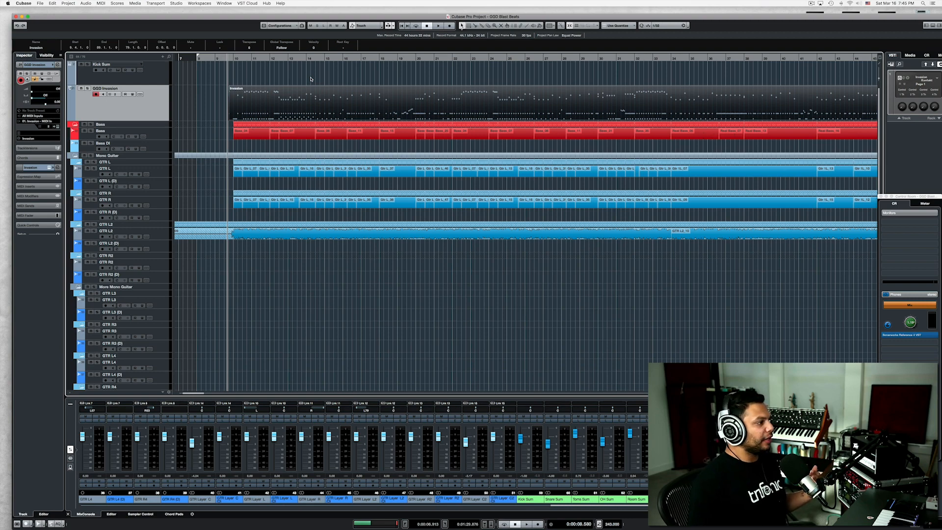
pyautogui.click(229, 59)
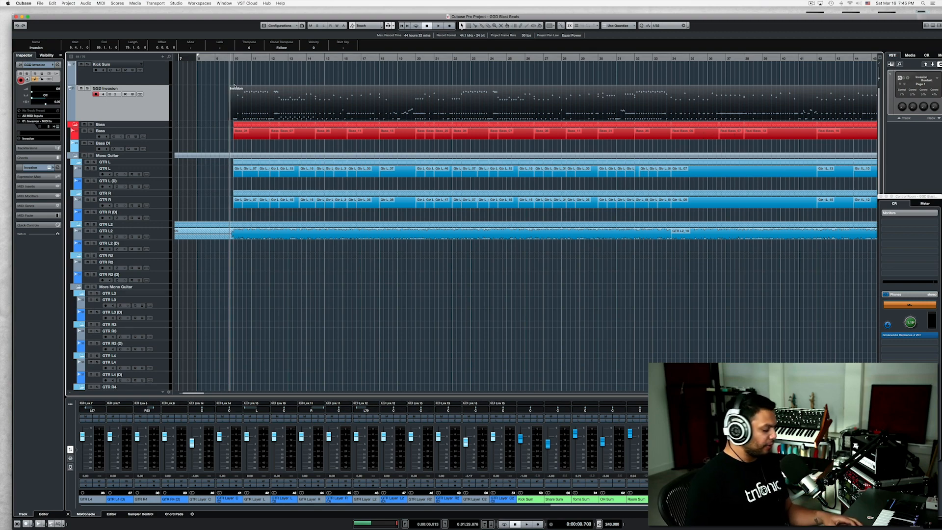
pyautogui.scroll(3, 234, 86)
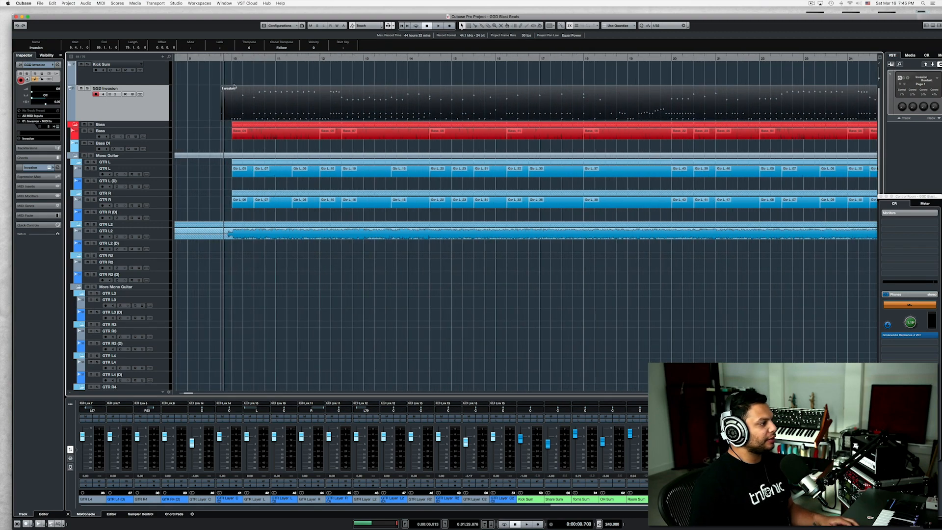
pyautogui.click(232, 59)
pyautogui.click(188, 102)
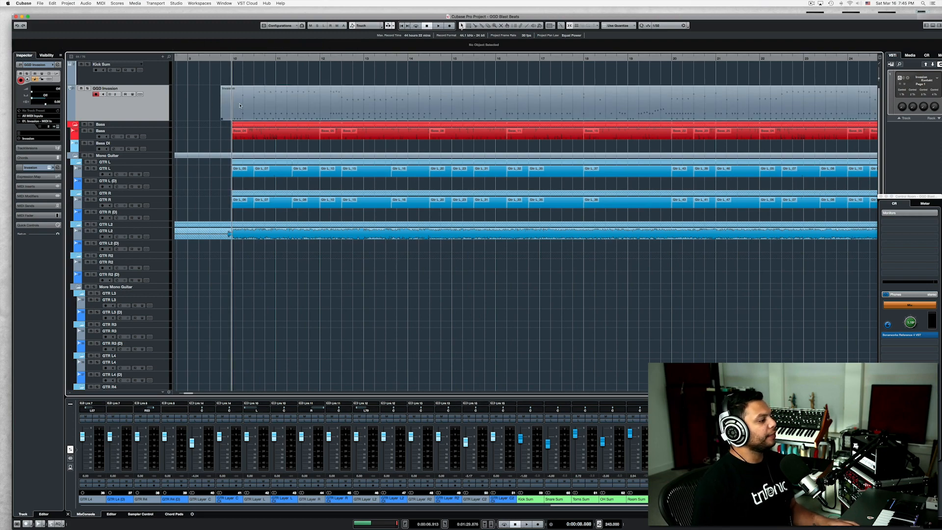
# Open the first Invasion part in the drum editor and set the quantize grid to 1/16.
pyautogui.doubleClick(238, 107)
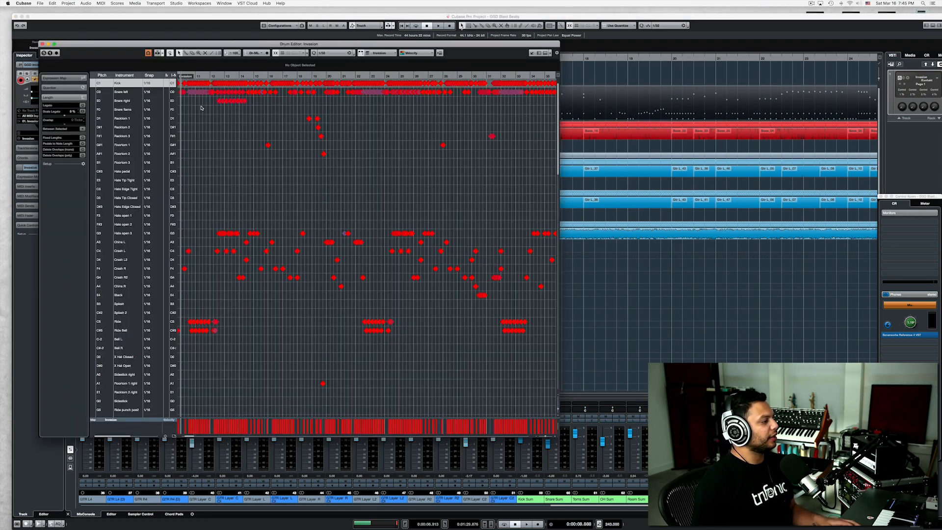
pyautogui.scroll(5, 201, 108)
pyautogui.hscroll(-5, 202, 108)
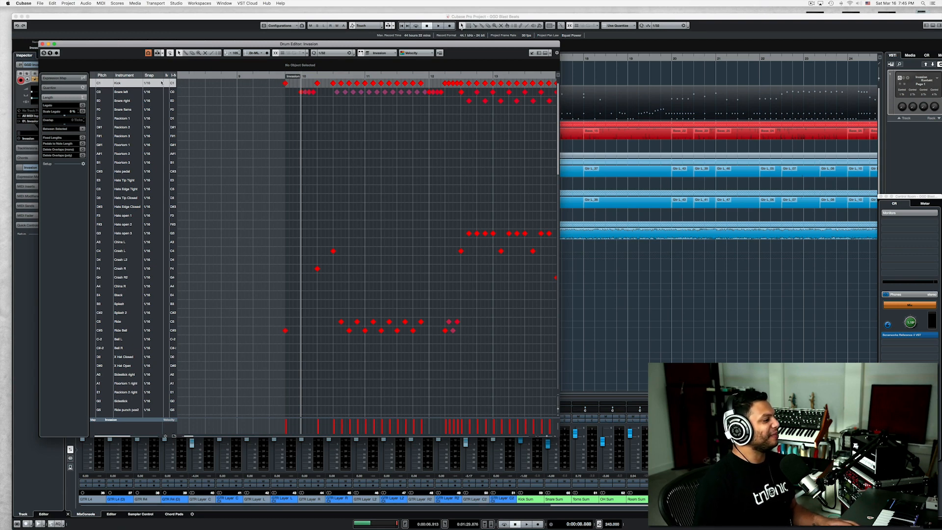
pyautogui.click(329, 53)
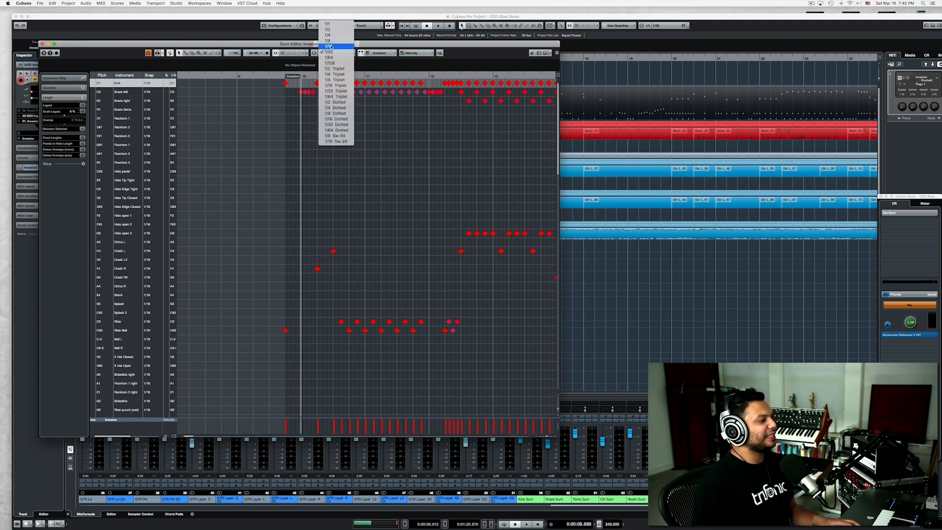
pyautogui.click(338, 48)
# Play the opening blast beat, locate its first left crash, and enlarge the velocity lane to inspect the left snare velocities.
pyautogui.press('space')
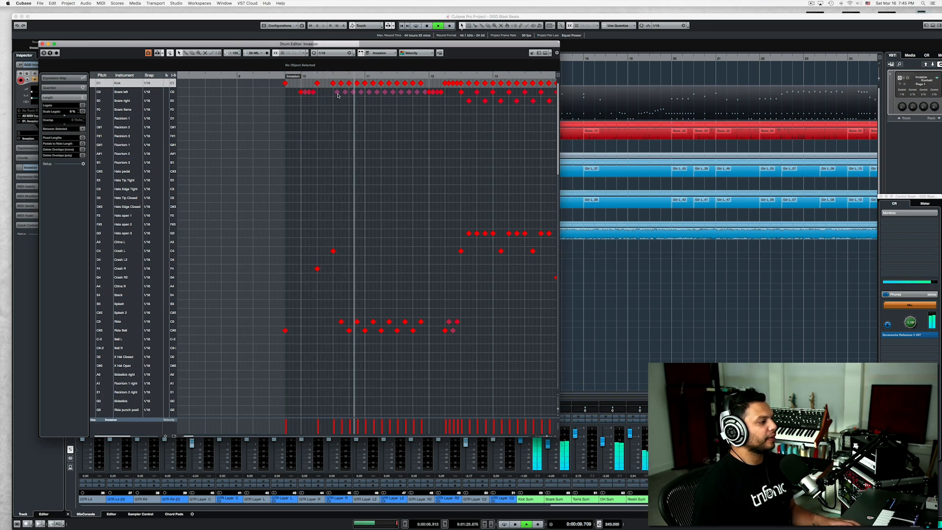
pyautogui.click(332, 75)
pyautogui.press('space')
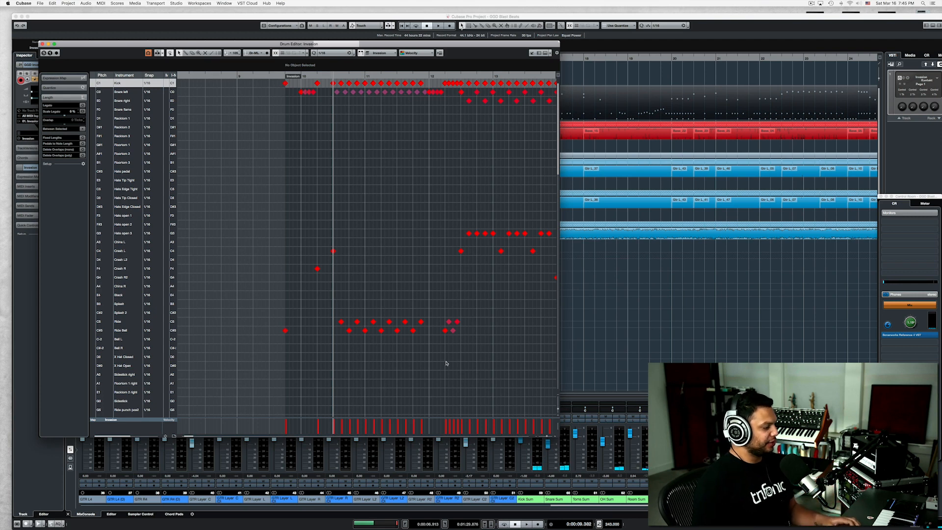
pyautogui.moveTo(360, 418); pyautogui.dragTo(364, 369)
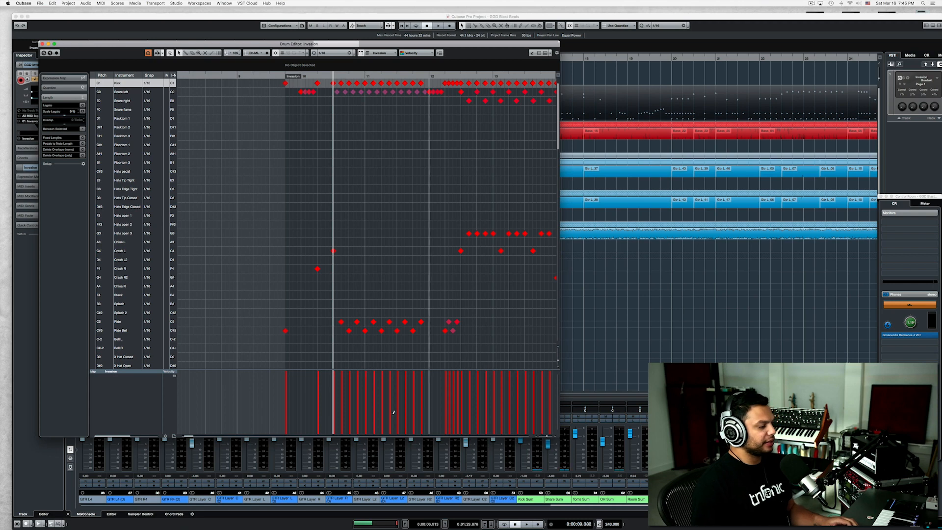
pyautogui.click(336, 92)
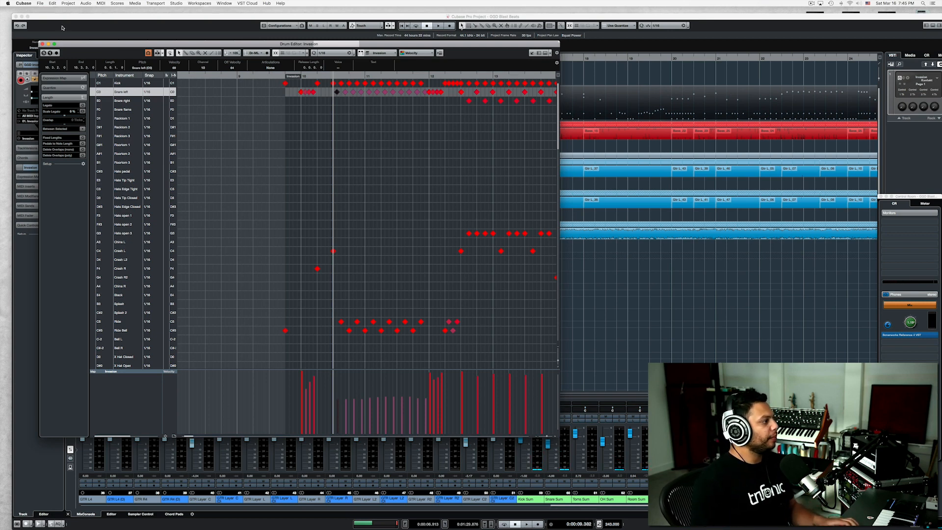
# Close the drum editor and play the beginning of the separate Invasion part near bar 201.
pyautogui.click(42, 44)
pyautogui.scroll(-5, 546, 134)
pyautogui.hscroll(20, 545, 137)
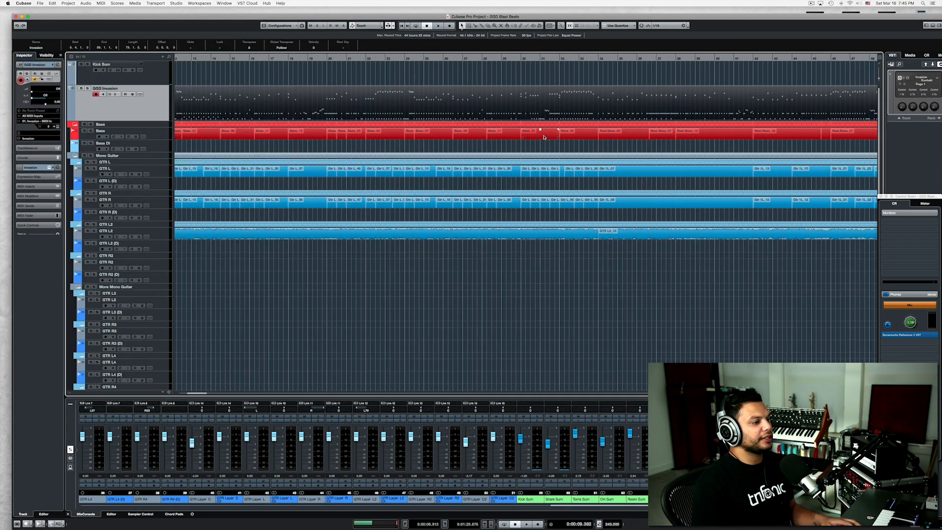
pyautogui.scroll(-3, 544, 137)
pyautogui.hscroll(20, 544, 137)
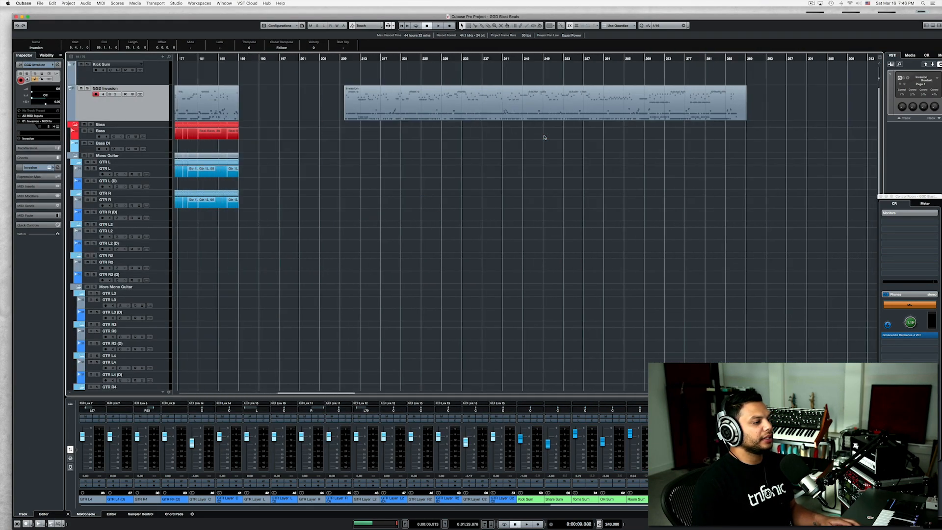
pyautogui.click(260, 59)
pyautogui.press('space')
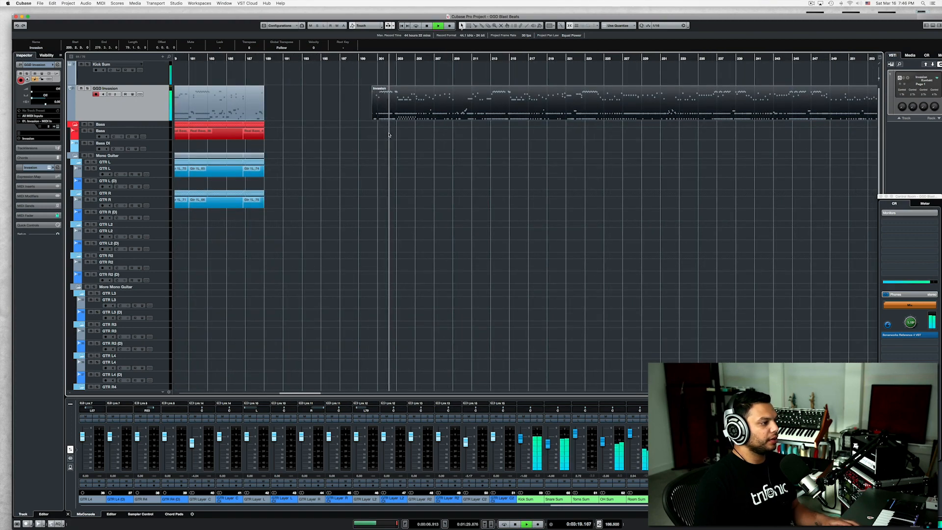
pyautogui.press('space')
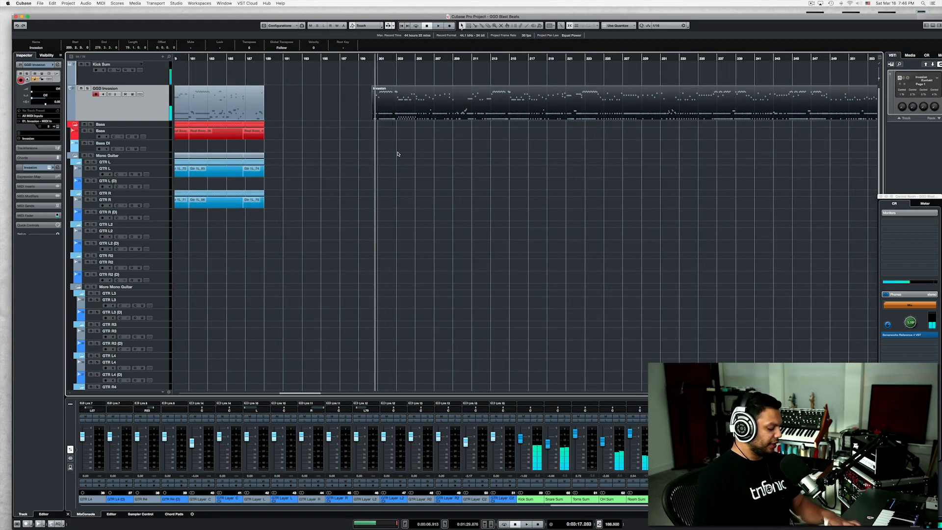
# Check the tempo track around the start of the second Invasion part, and close it again.
pyautogui.press('super+t')
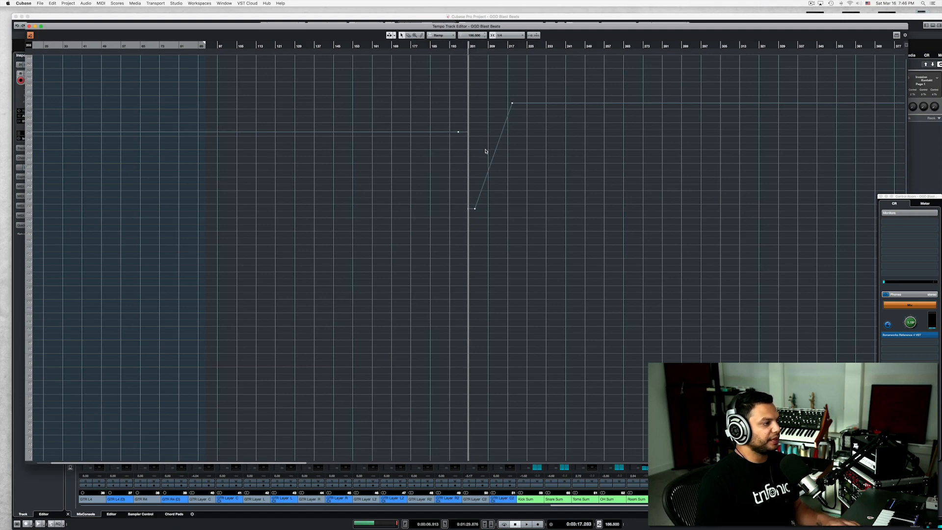
pyautogui.click(28, 26)
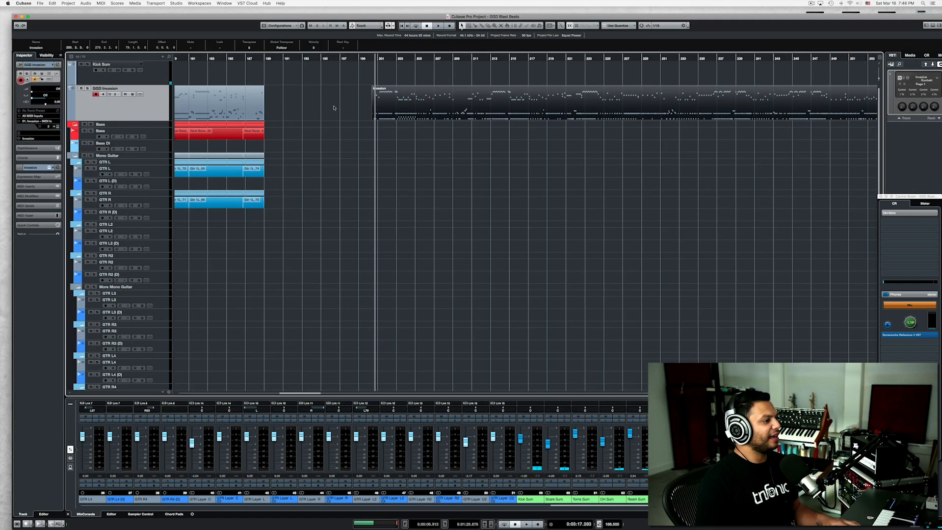
# Open the second Invasion part in the drum editor and play from its left crash hit just after bar 201.
pyautogui.doubleClick(399, 116)
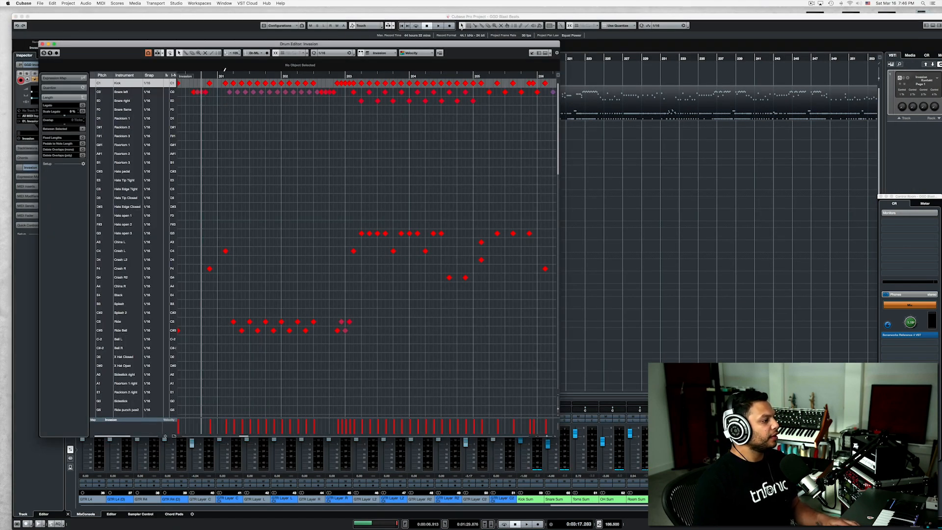
pyautogui.click(225, 75)
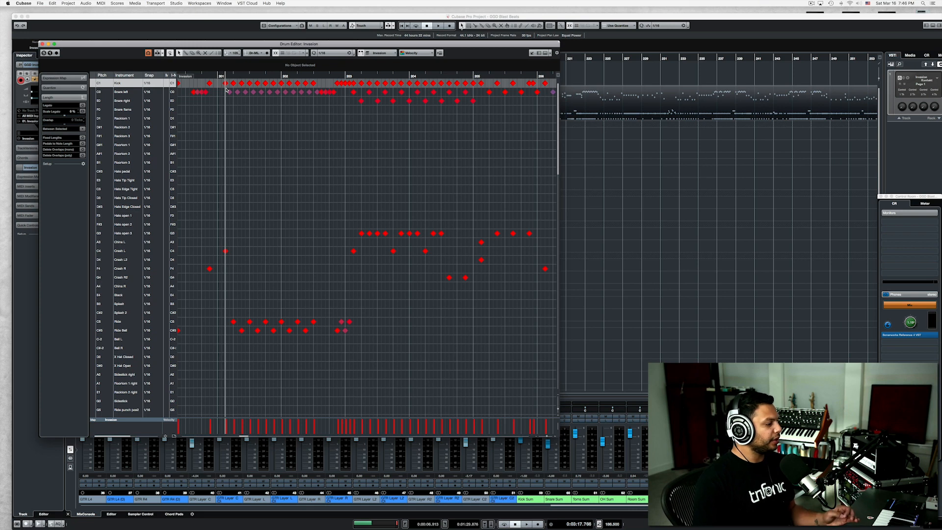
pyautogui.press('space')
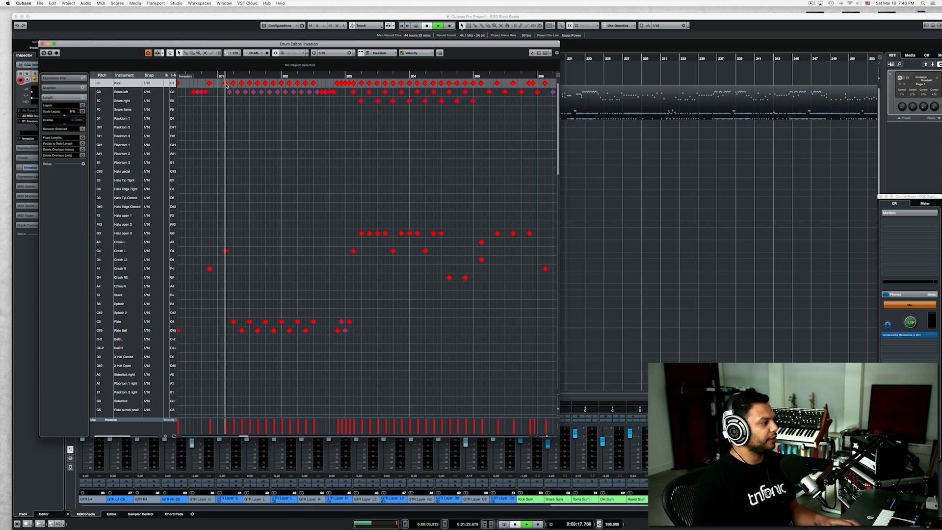
pyautogui.press('space')
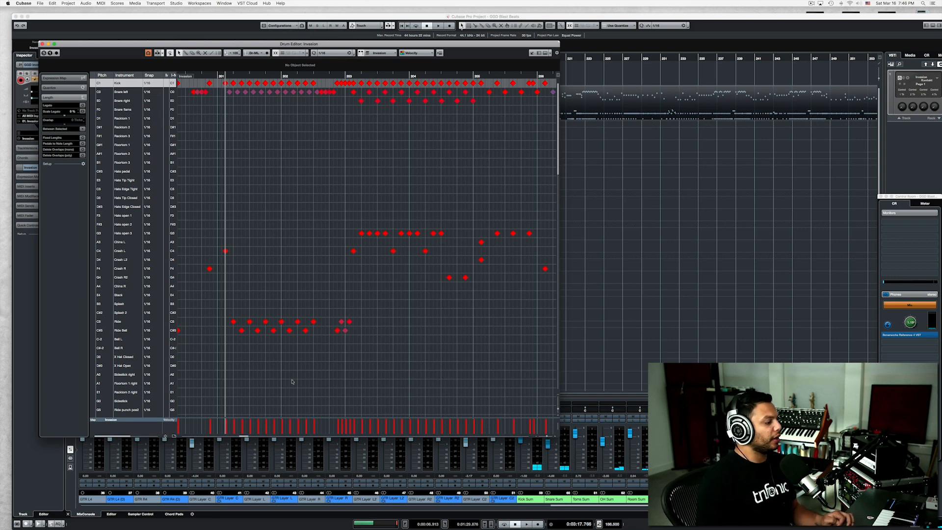
# Move the blast beat's alternating ride bell hits in bars 201 and 202 onto the Ride lane.
pyautogui.click(234, 323)
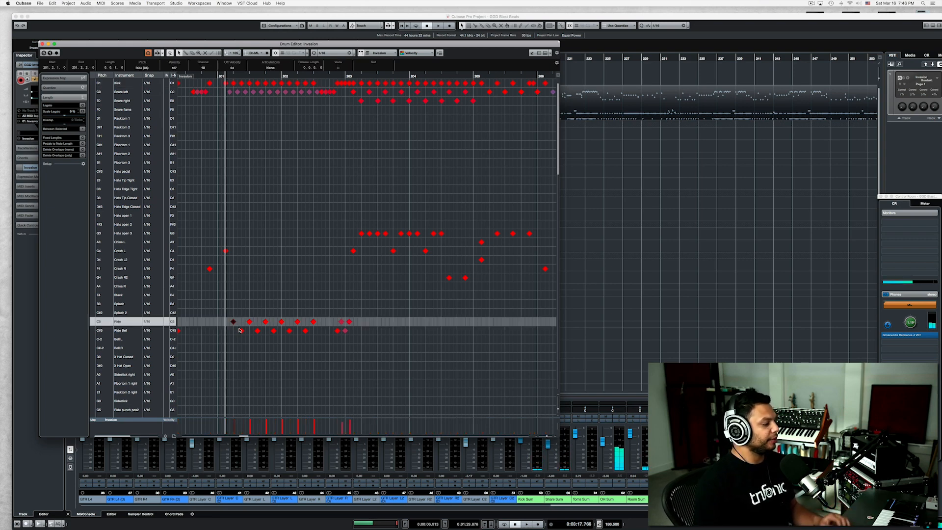
pyautogui.click(241, 331)
pyautogui.moveTo(237, 335); pyautogui.dragTo(318, 332)
pyautogui.press('Up')
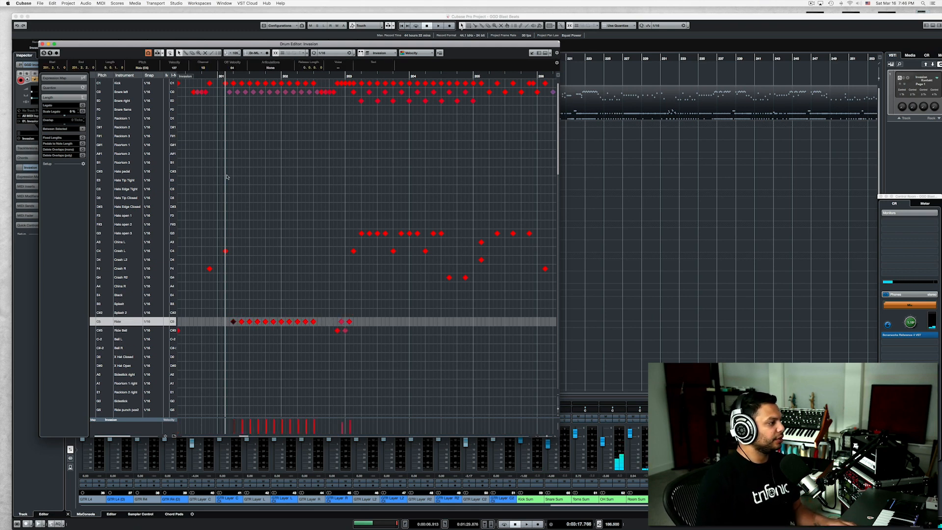
# Audition the first left snare note and the first kick note of the blast beat.
pyautogui.click(228, 92)
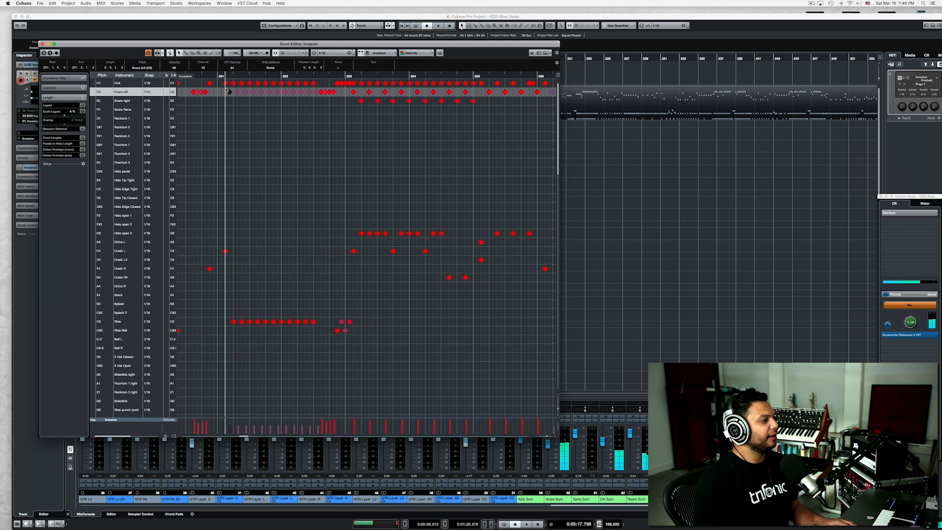
pyautogui.click(225, 84)
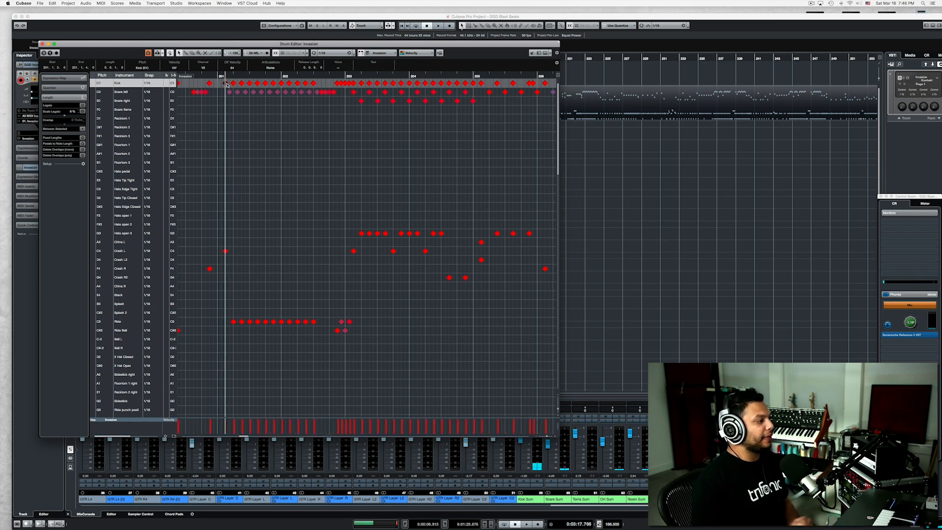
# Delete the softer left snare notes in the blast beat, play the pattern without them, and undo the deletion.
pyautogui.moveTo(227, 91); pyautogui.dragTo(313, 93)
pyautogui.press('Delete')
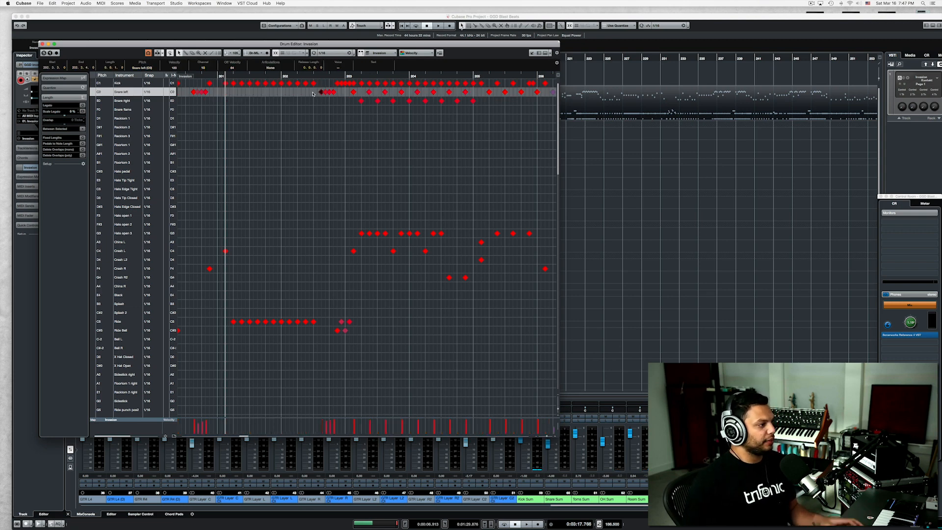
pyautogui.press('space')
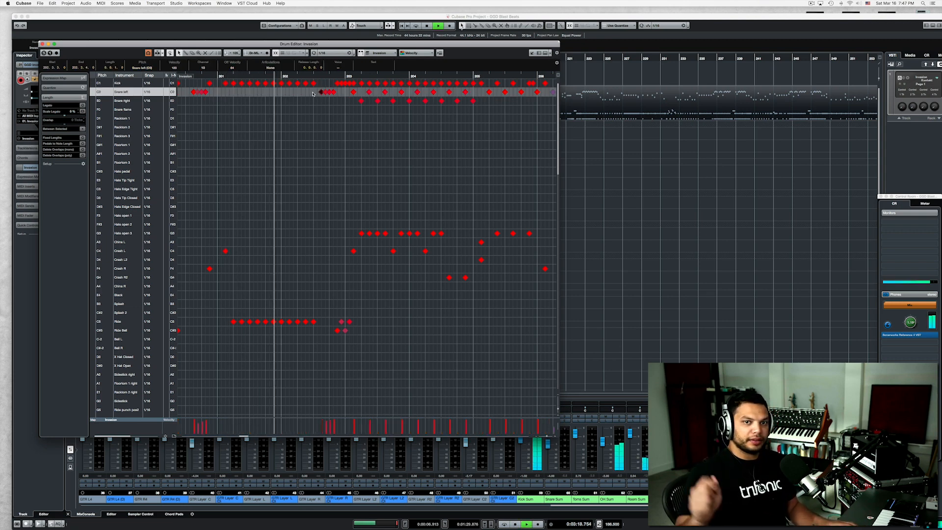
pyautogui.press('space')
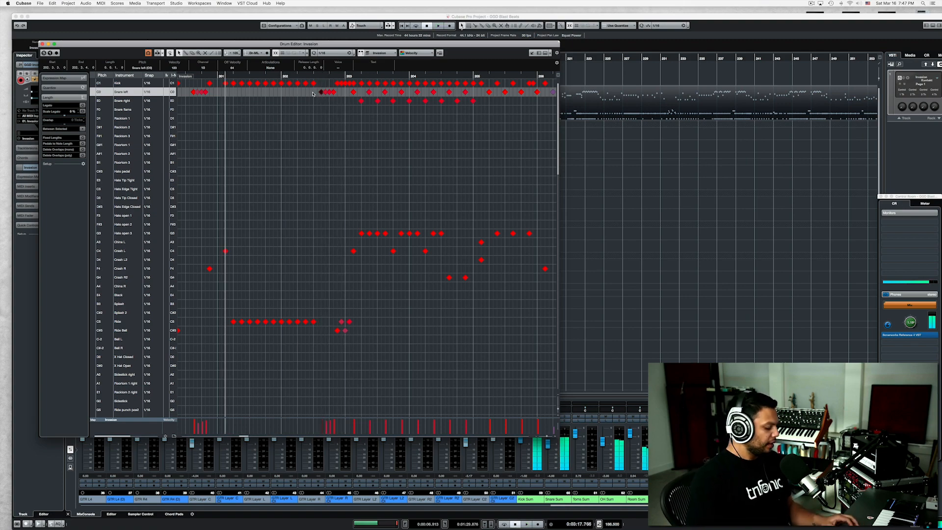
pyautogui.press('super+z')
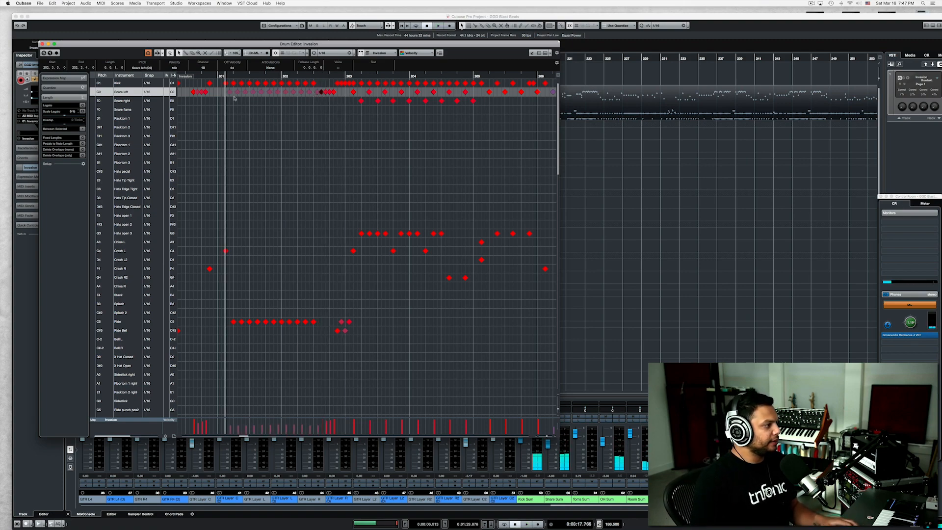
# Enlarge the velocity lane with the blast beat's first soft left snare note selected, view the snare velocities, and close the drum editor.
pyautogui.press('h')
pyautogui.press('h')
pyautogui.click(232, 92)
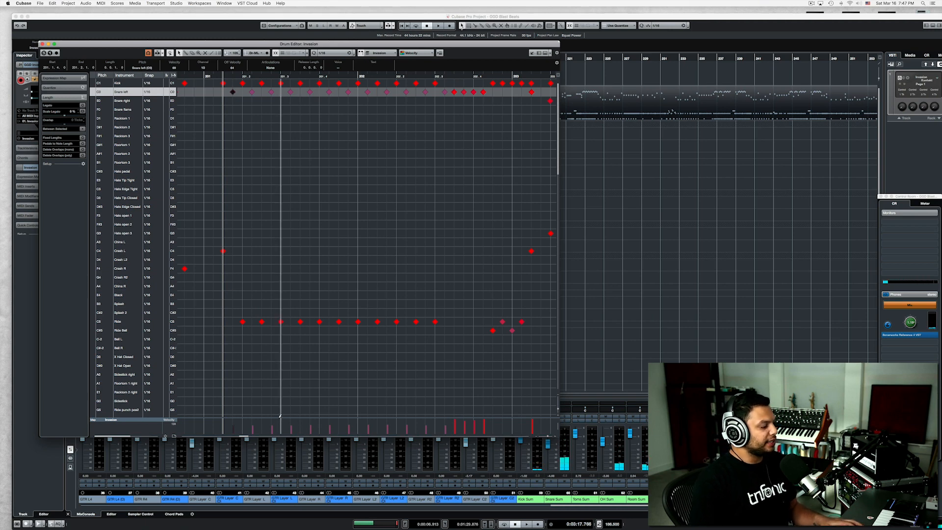
pyautogui.moveTo(280, 417); pyautogui.dragTo(275, 348)
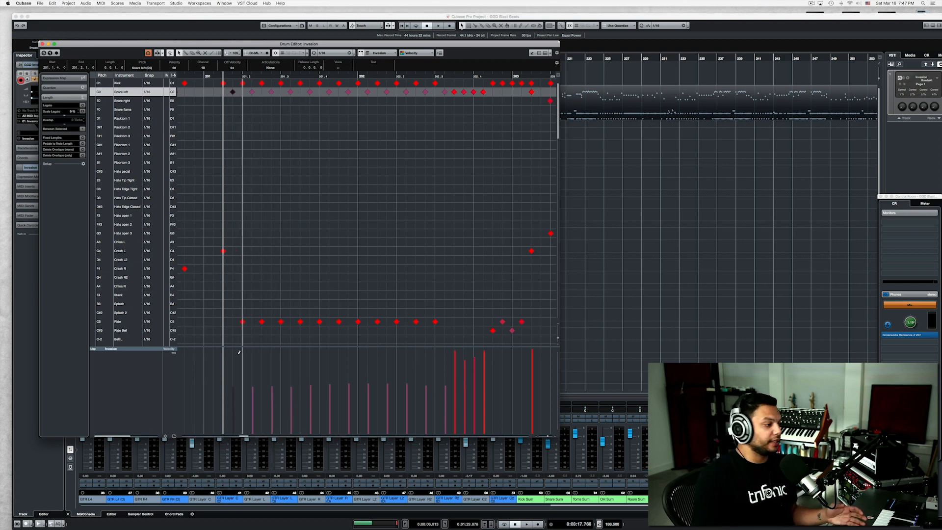
pyautogui.click(43, 44)
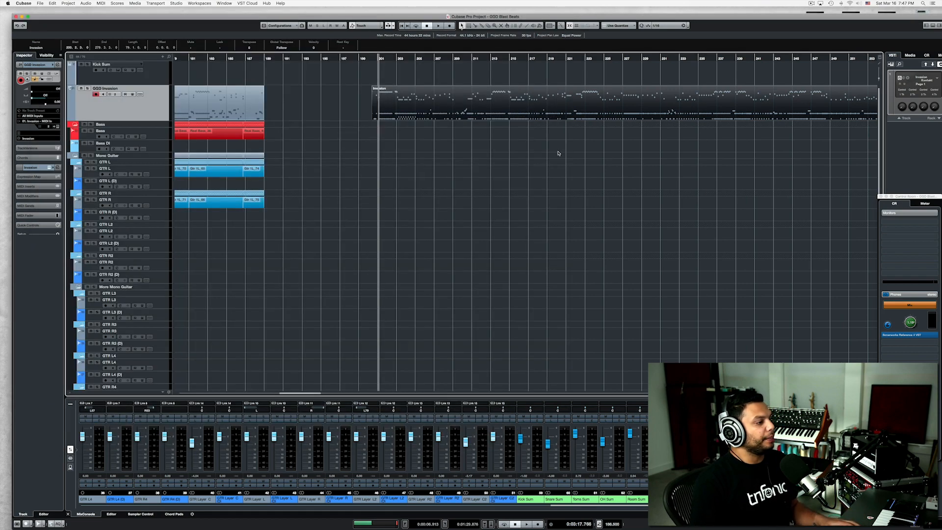
# Play the second Invasion part from the project window and reopen it in the drum editor.
pyautogui.press('space')
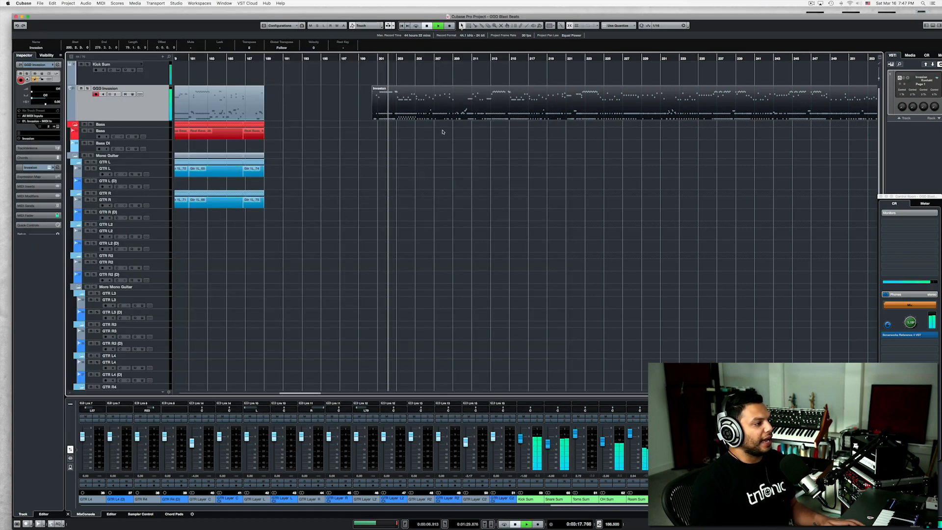
pyautogui.press('space')
pyautogui.click(403, 135)
pyautogui.doubleClick(391, 108)
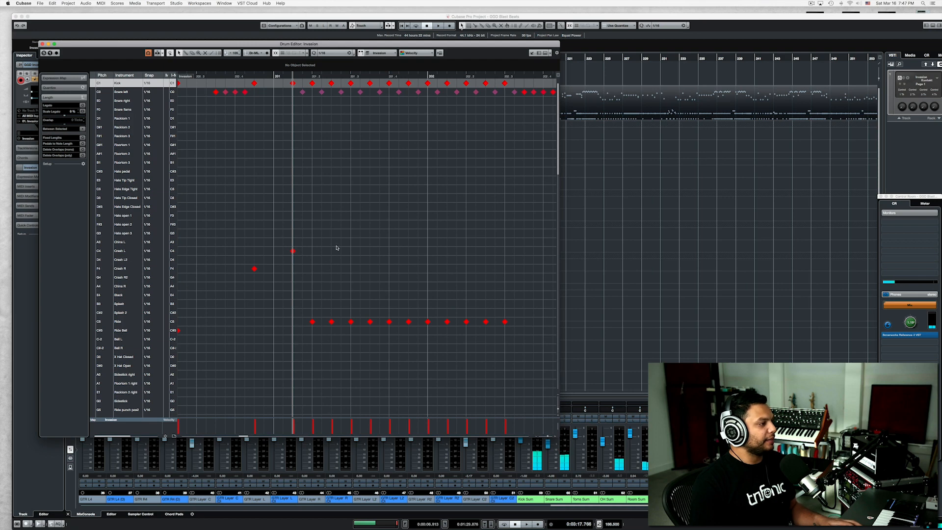
# Try higher velocities on the blast beat's soft left snare notes during playback, and undo the velocity change.
pyautogui.moveTo(292, 417); pyautogui.dragTo(295, 352)
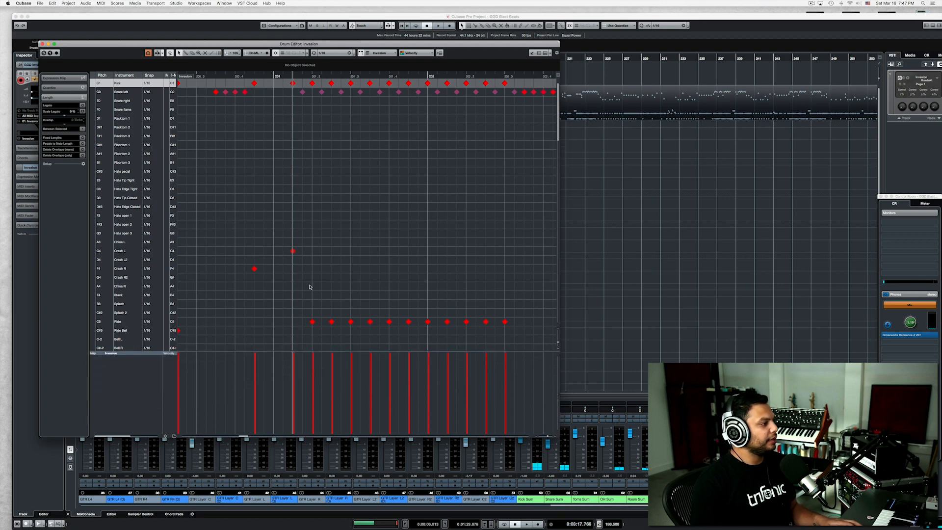
pyautogui.click(302, 92)
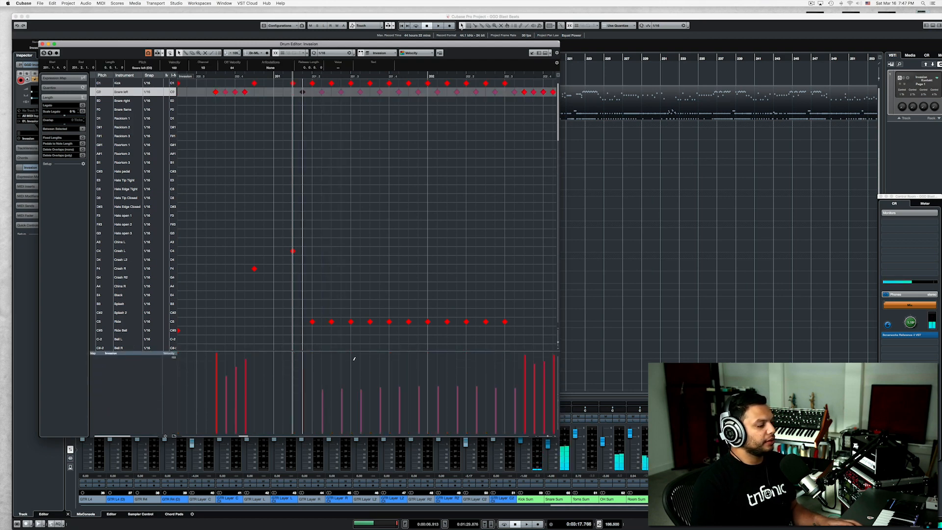
pyautogui.press('space')
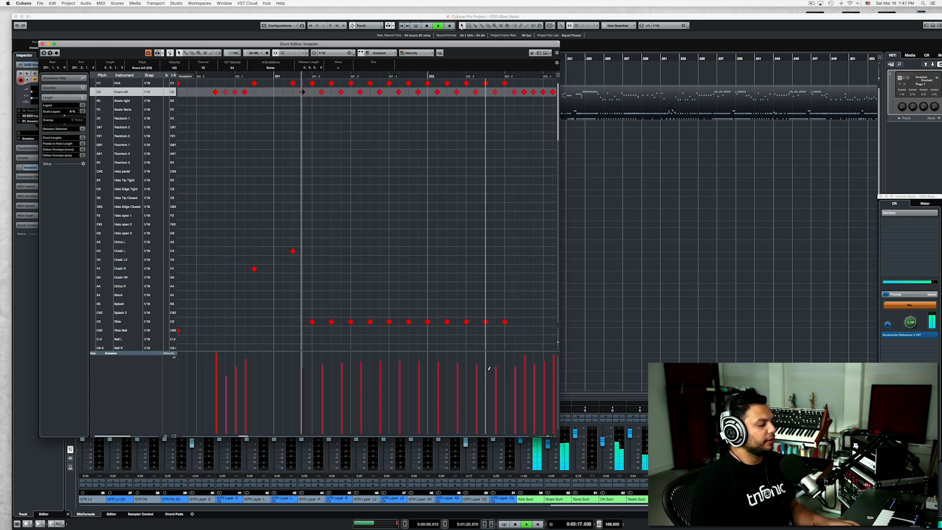
pyautogui.press('space')
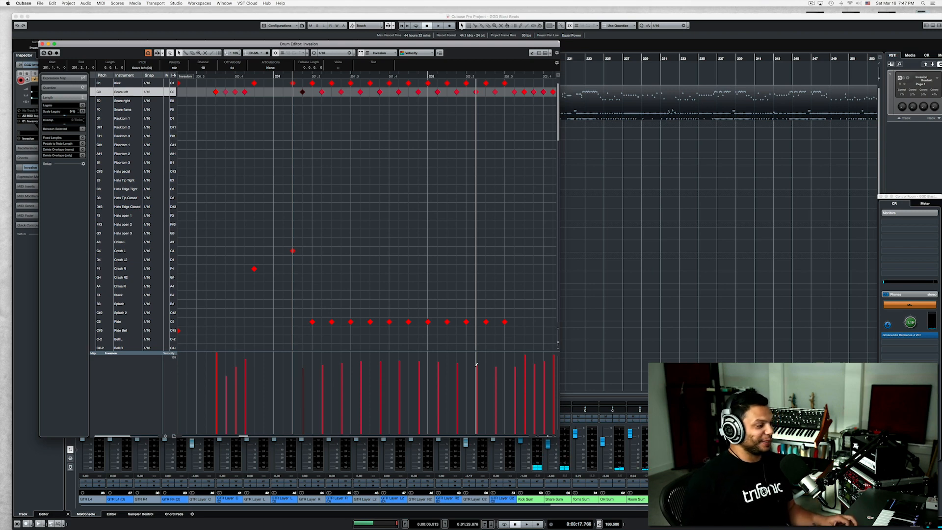
pyautogui.press('super+z')
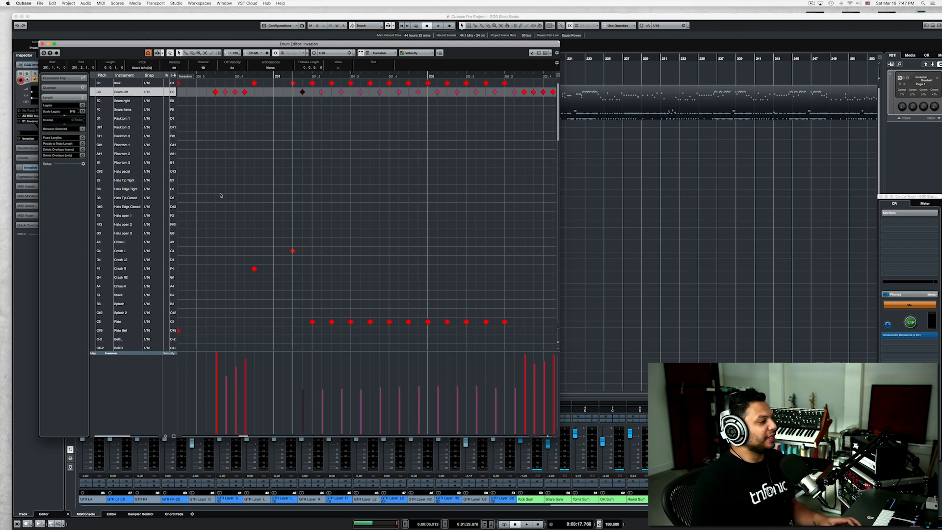
# Return to the project window, set the cursor just after bar 10, and open the first Invasion part in the drum editor.
pyautogui.click(43, 44)
pyautogui.scroll(-3, 386, 139)
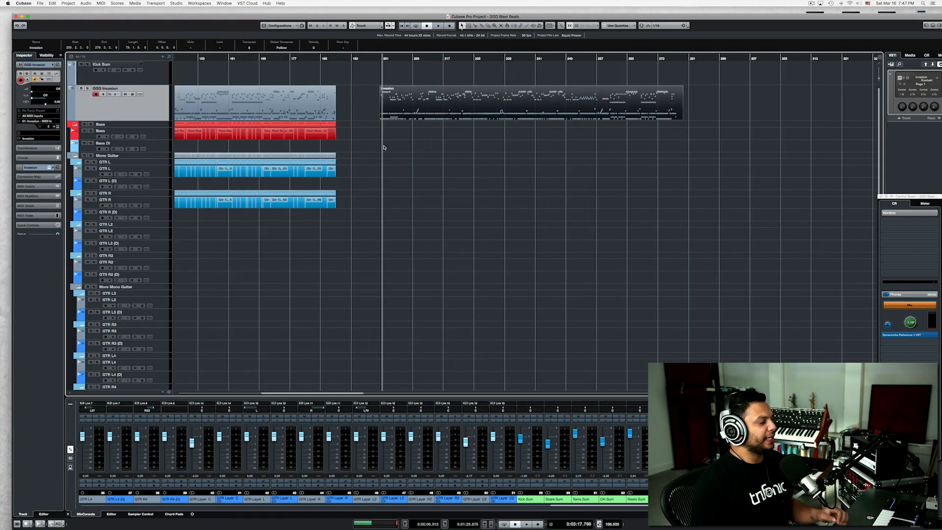
pyautogui.hscroll(-10, 383, 142)
pyautogui.hscroll(10, 385, 148)
pyautogui.hscroll(-10, 384, 148)
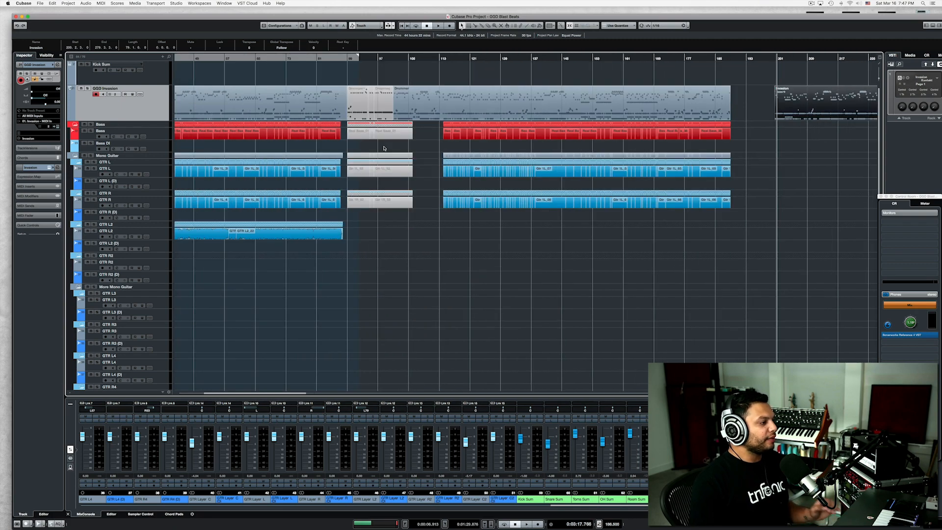
pyautogui.click(211, 59)
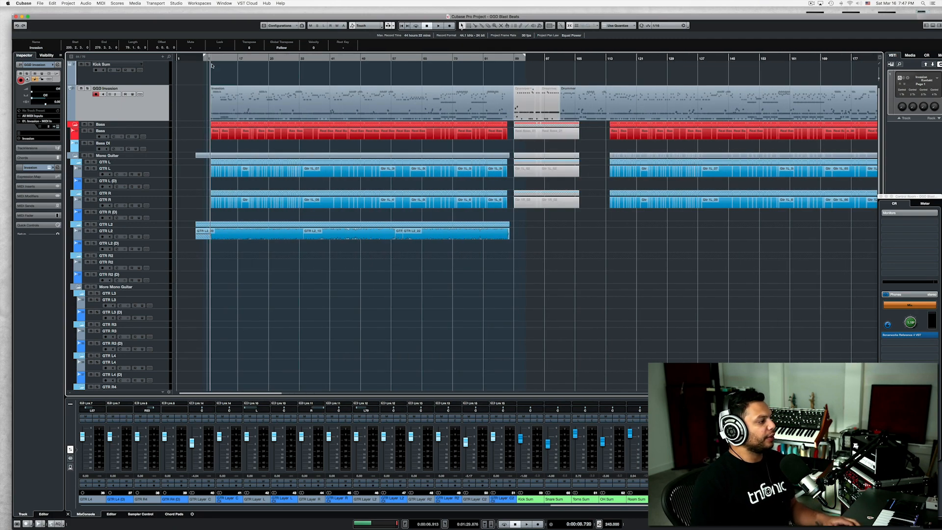
pyautogui.scroll(10, 215, 81)
pyautogui.hscroll(-5, 255, 75)
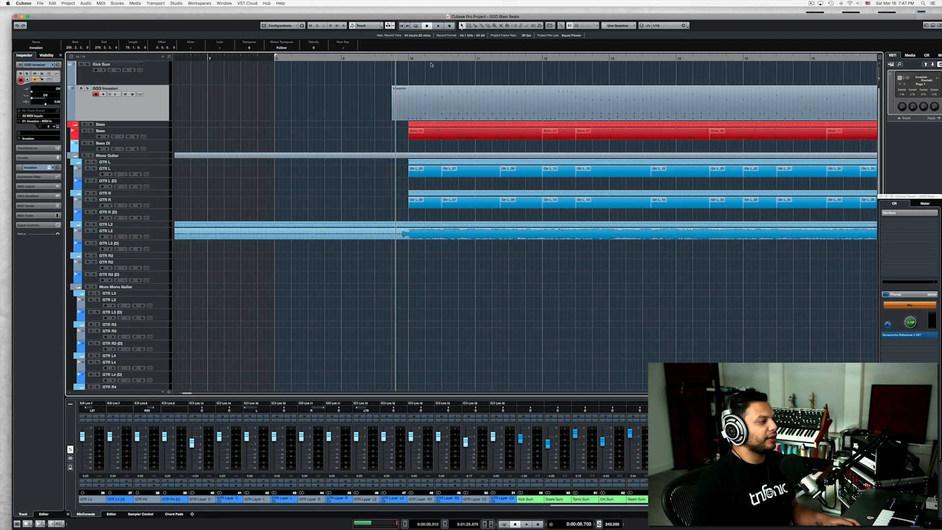
pyautogui.click(410, 59)
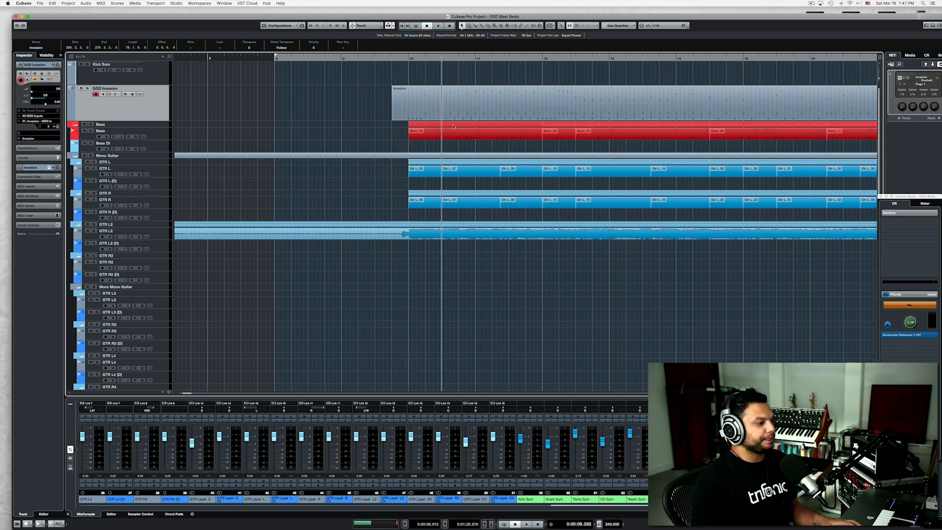
pyautogui.doubleClick(449, 117)
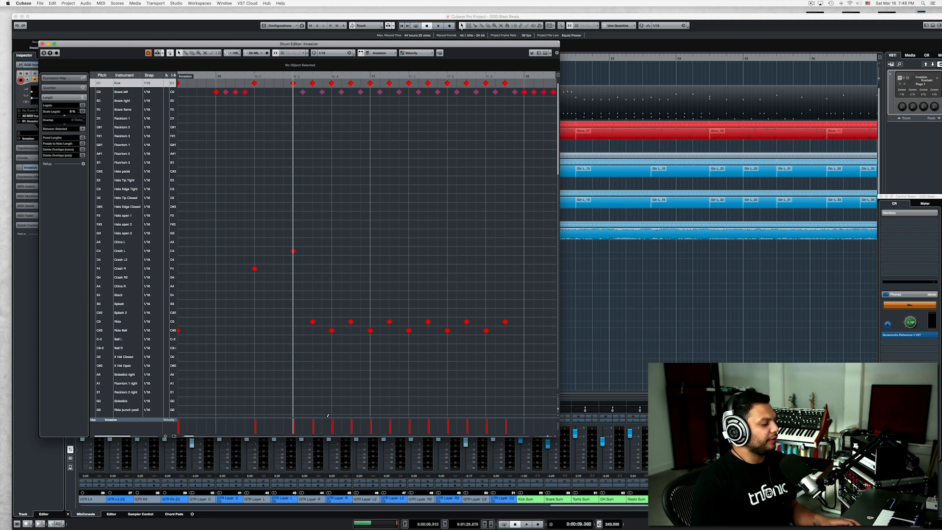
# Display the left snare velocities in an enlarged velocity lane and play this part's blast beat from just after bar 10.
pyautogui.moveTo(323, 418); pyautogui.dragTo(325, 373)
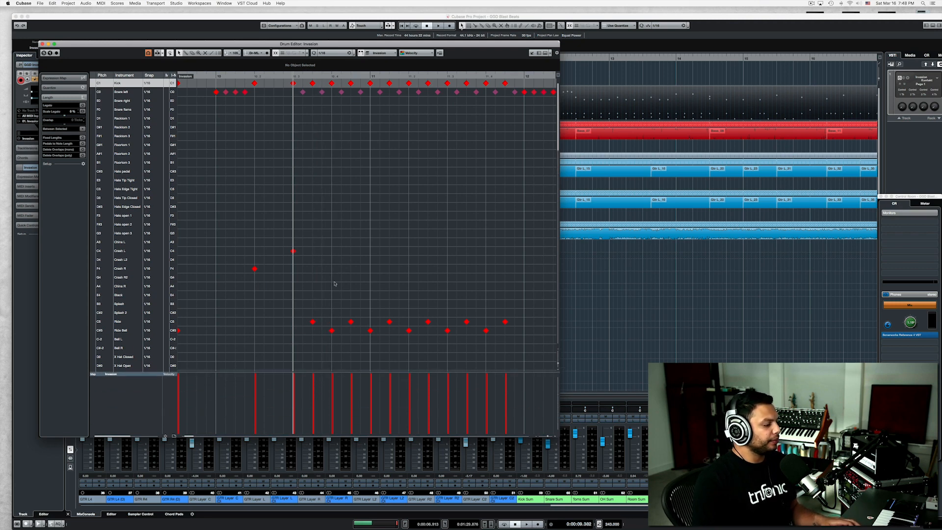
pyautogui.click(303, 91)
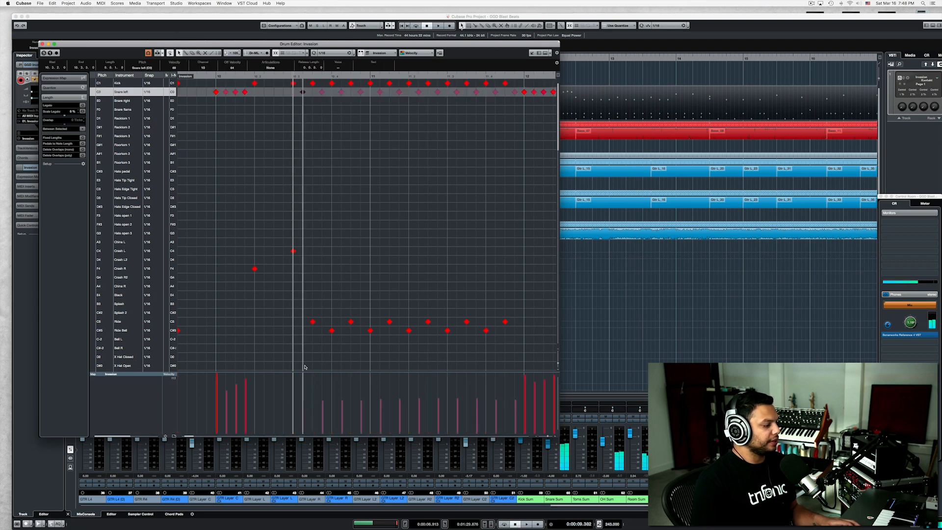
pyautogui.press('space')
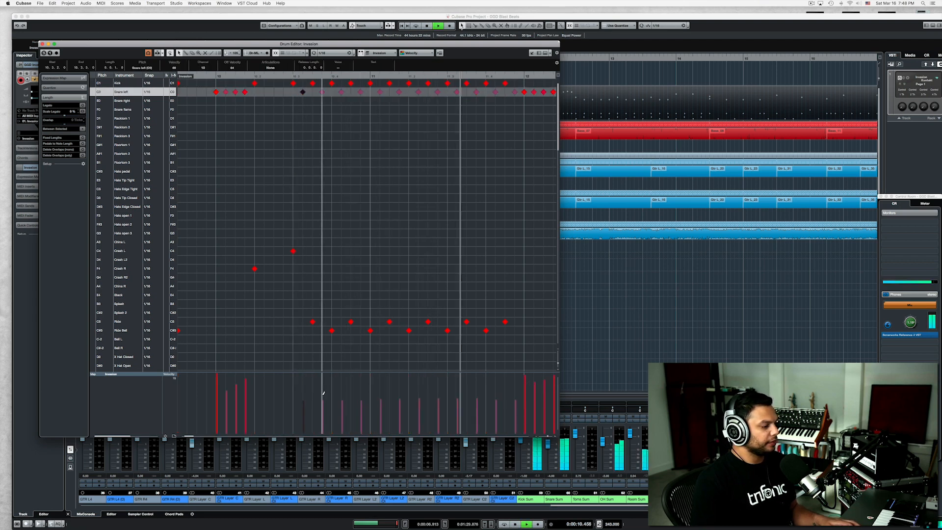
pyautogui.press('space')
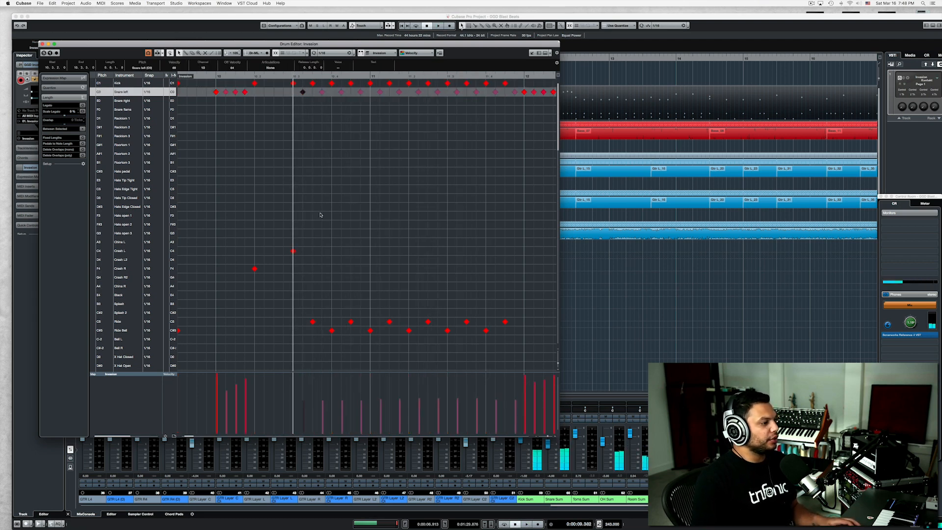
# Select the blast beat's soft left snare notes and play the pattern with their velocities raised, then at maximum.
pyautogui.moveTo(300, 91); pyautogui.dragTo(516, 93)
pyautogui.press('space')
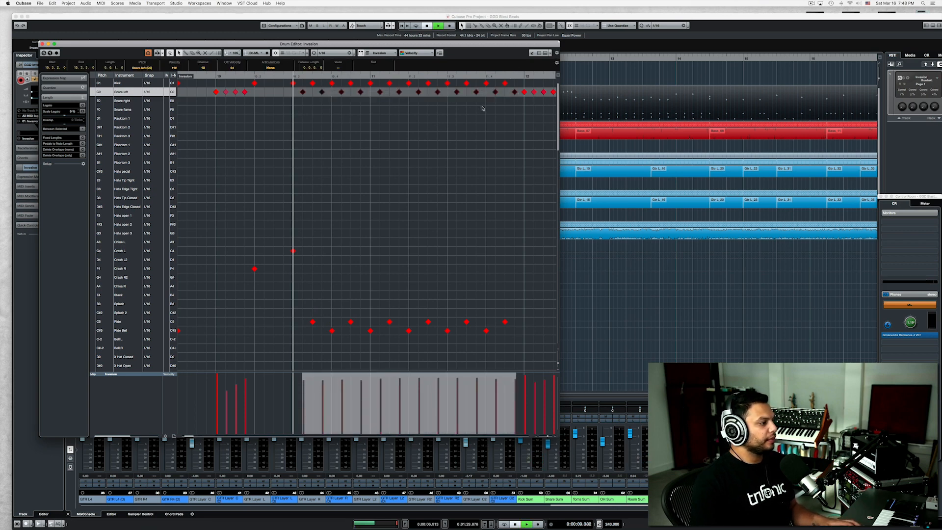
pyautogui.press('space')
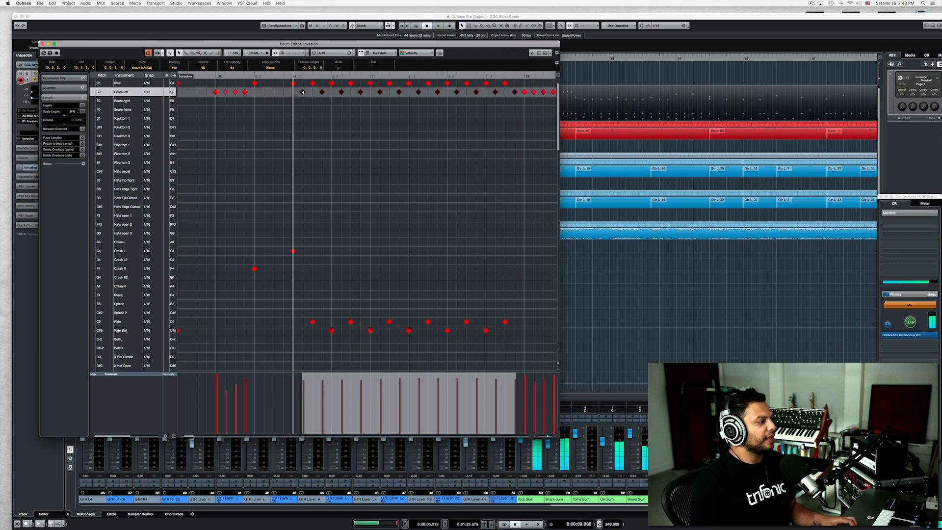
pyautogui.press('space')
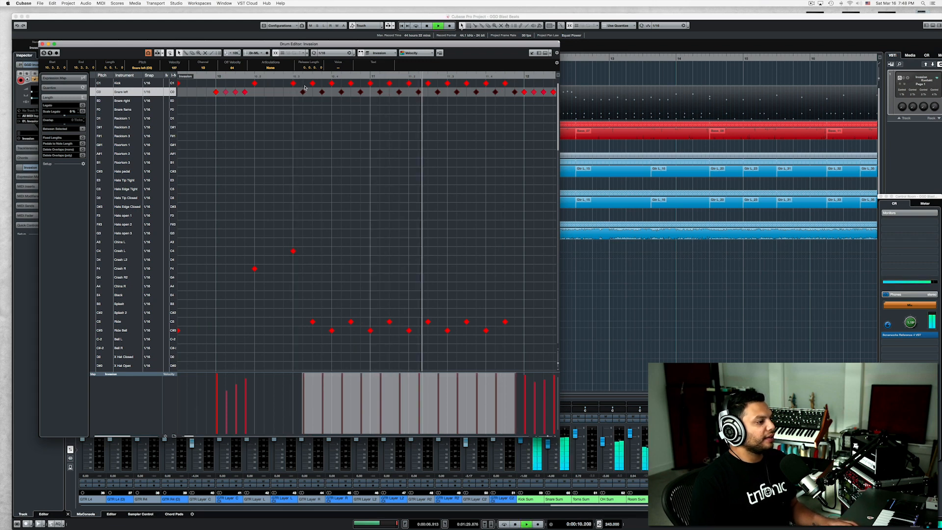
pyautogui.press('space')
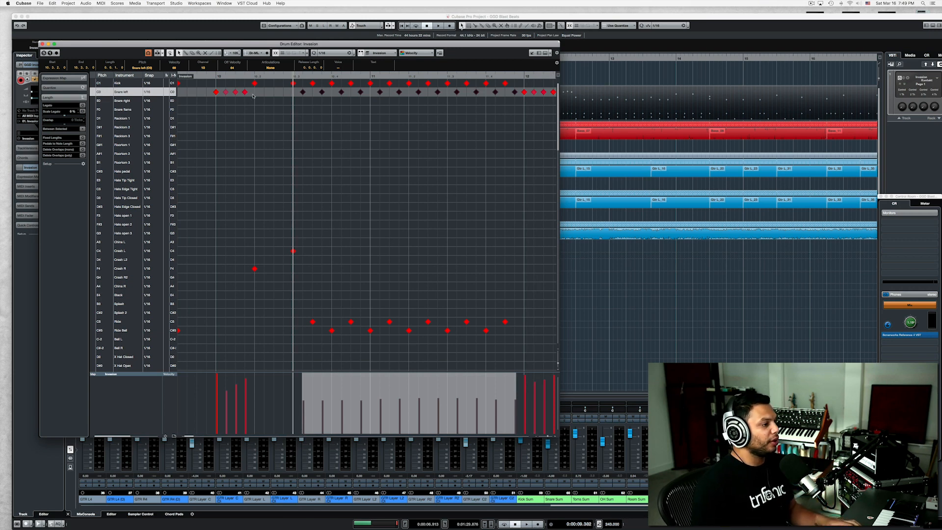
# Audition the left crash hit and the first Ride and Ride Bell hits of the blast beat after bar 10.
pyautogui.press('g')
pyautogui.press('g')
pyautogui.press('g')
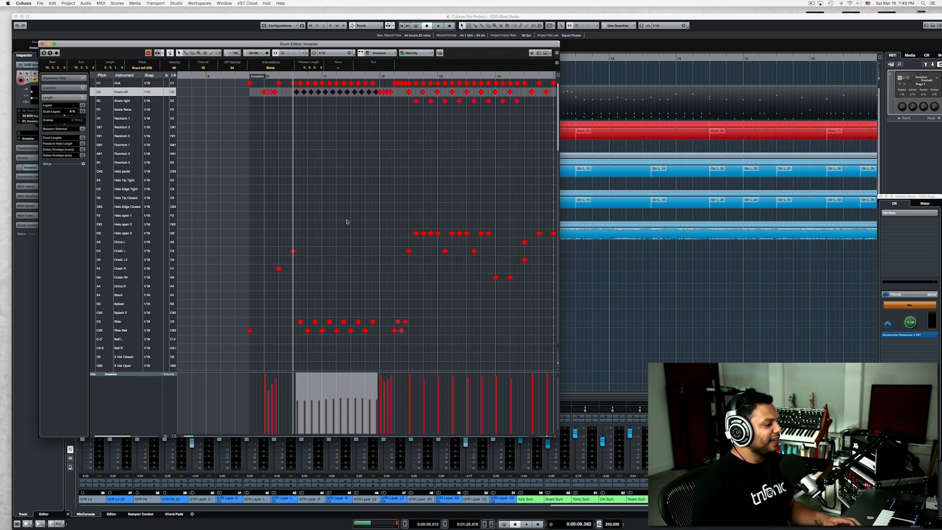
pyautogui.press('h')
pyautogui.press('h')
pyautogui.press('h')
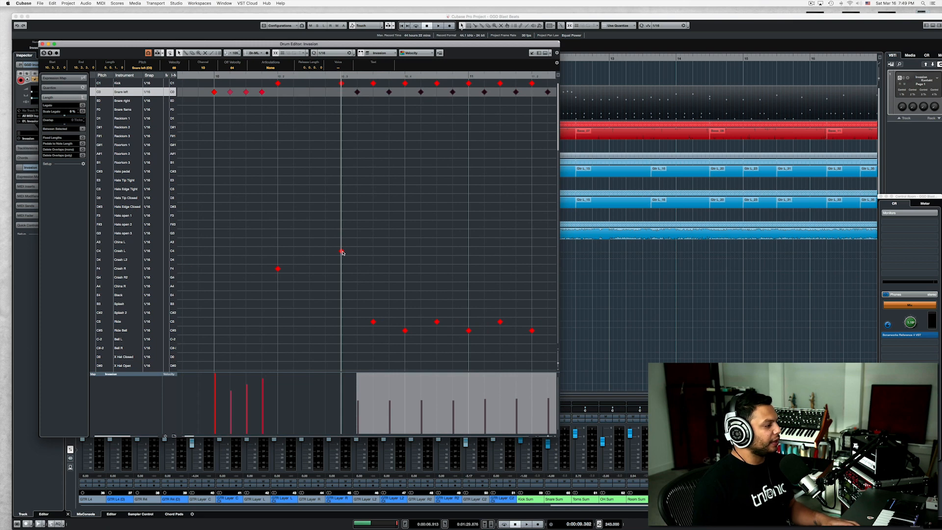
pyautogui.click(342, 253)
pyautogui.click(373, 322)
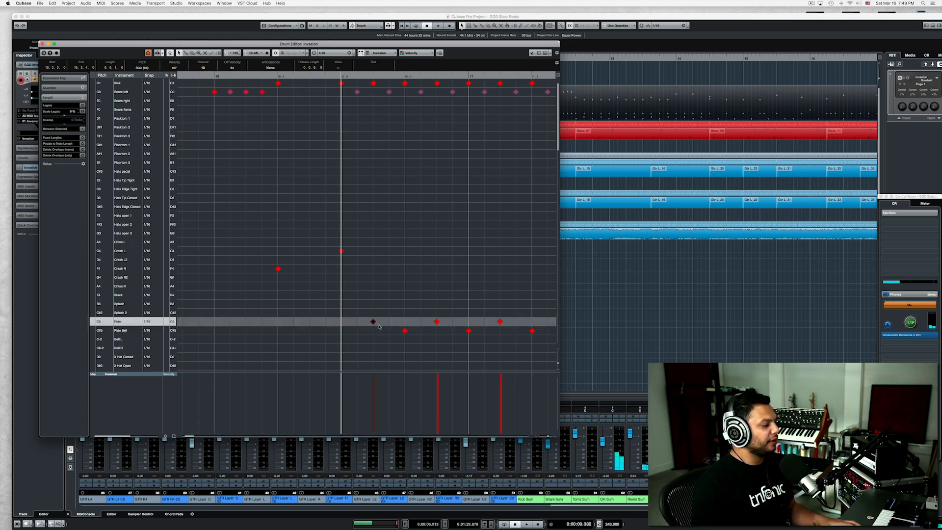
pyautogui.click(412, 332)
pyautogui.click(405, 331)
pyautogui.click(373, 322)
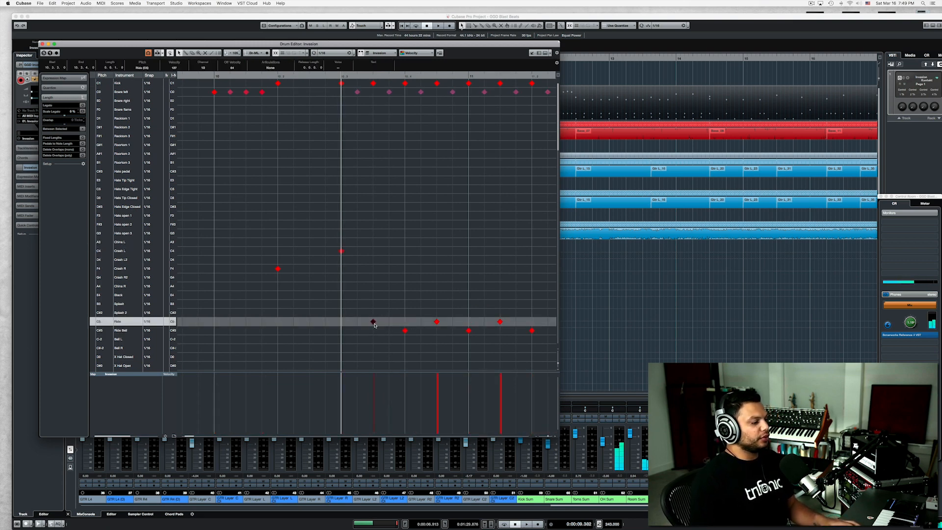
pyautogui.click(406, 332)
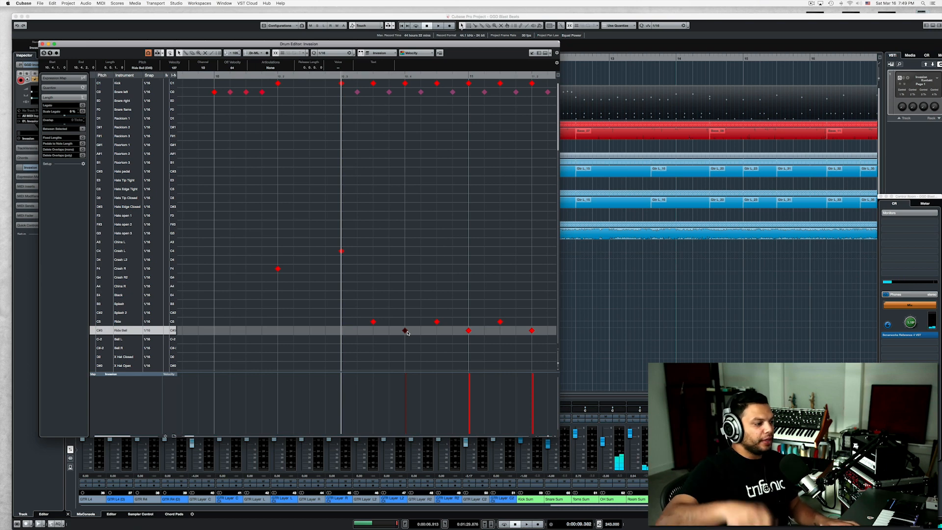
# Play the blast beat with its alternating ride and ride bell pattern through to the following section.
pyautogui.press('space')
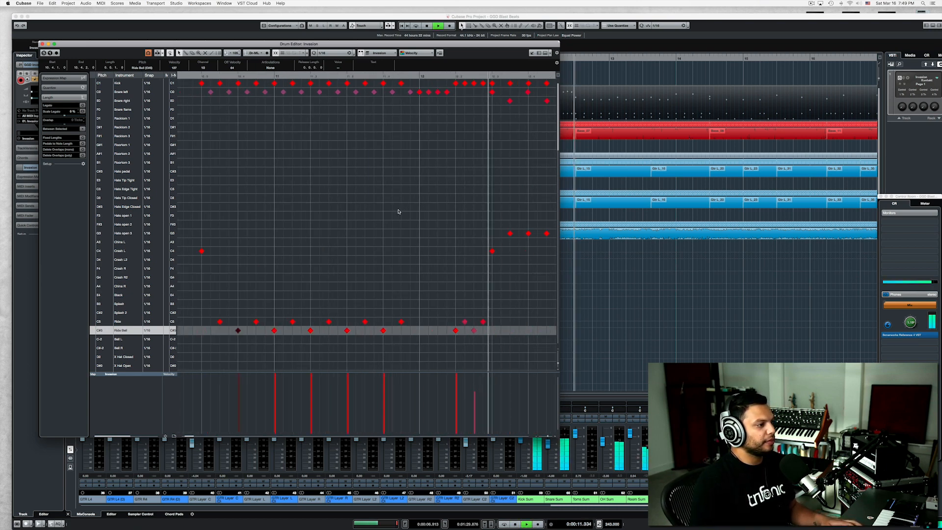
pyautogui.press('g')
pyautogui.press('space')
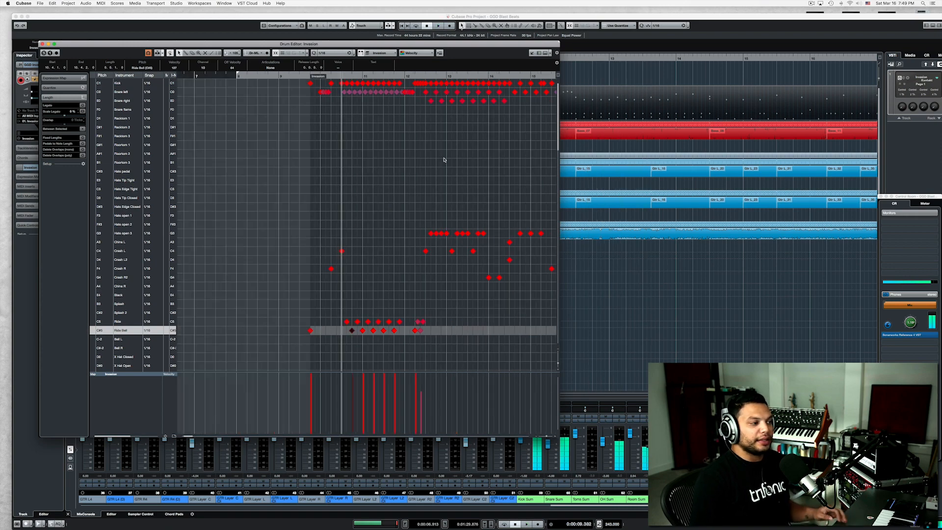
# Move the alternating right snare notes in the section after the blast beat, starting in bar 12, onto the Snare left lane.
pyautogui.press('h')
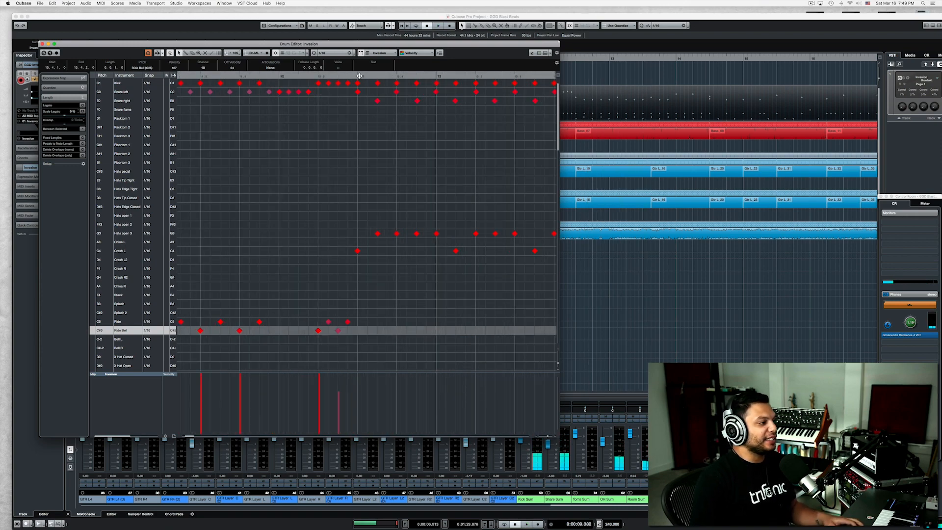
pyautogui.press('g')
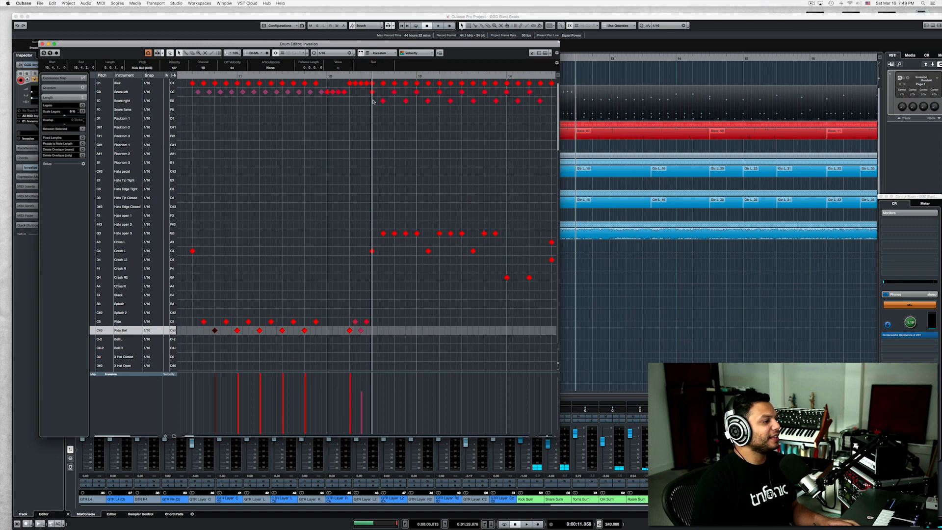
pyautogui.click(382, 101)
pyautogui.click(394, 92)
pyautogui.press('g')
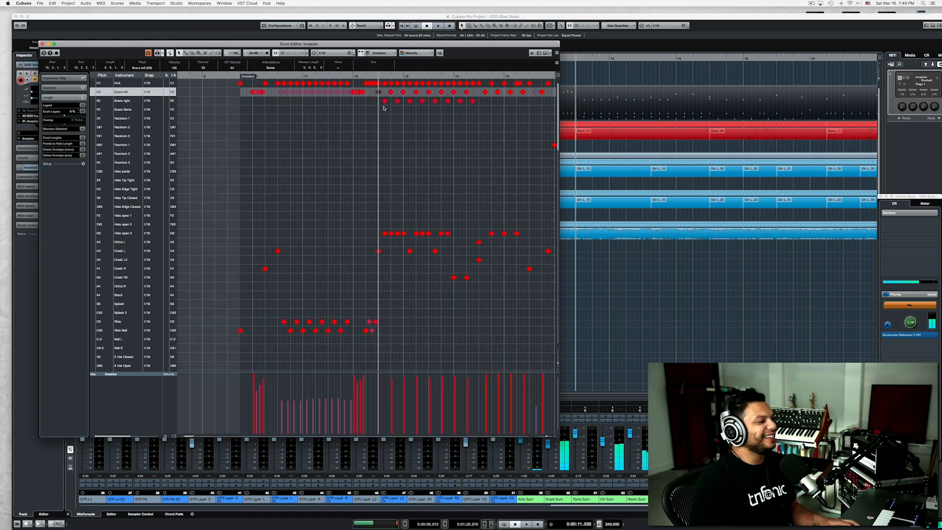
pyautogui.moveTo(381, 110); pyautogui.dragTo(473, 92)
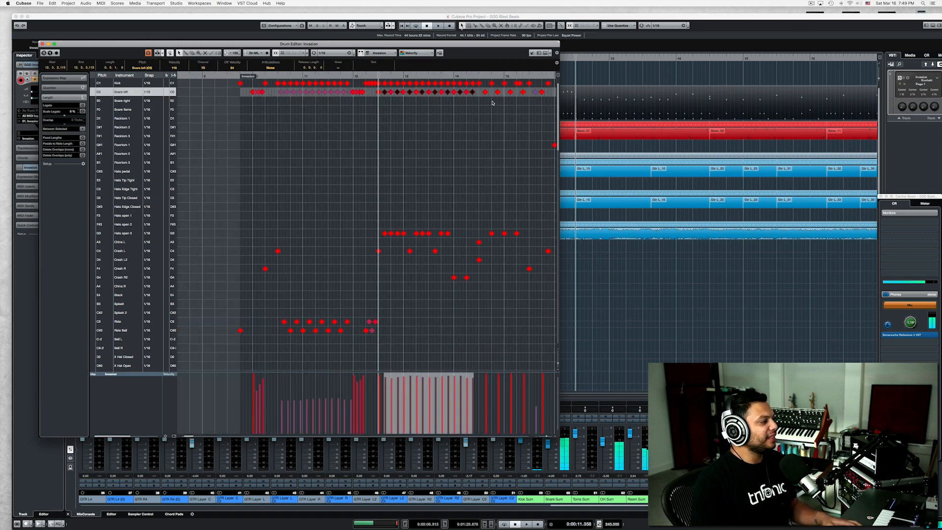
# Audition the first snare left hits of the section after the blast beat and play that section repeatedly.
pyautogui.click(392, 105)
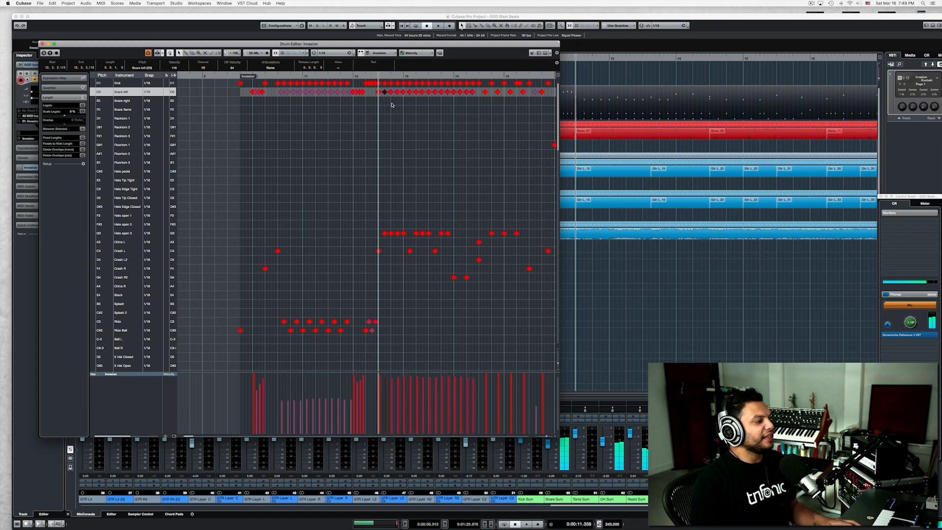
pyautogui.press('h')
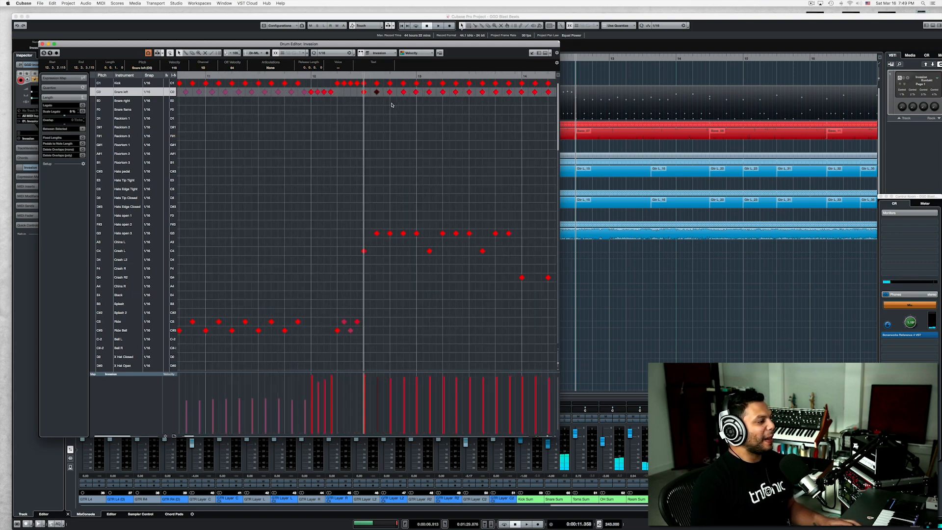
pyautogui.click(364, 93)
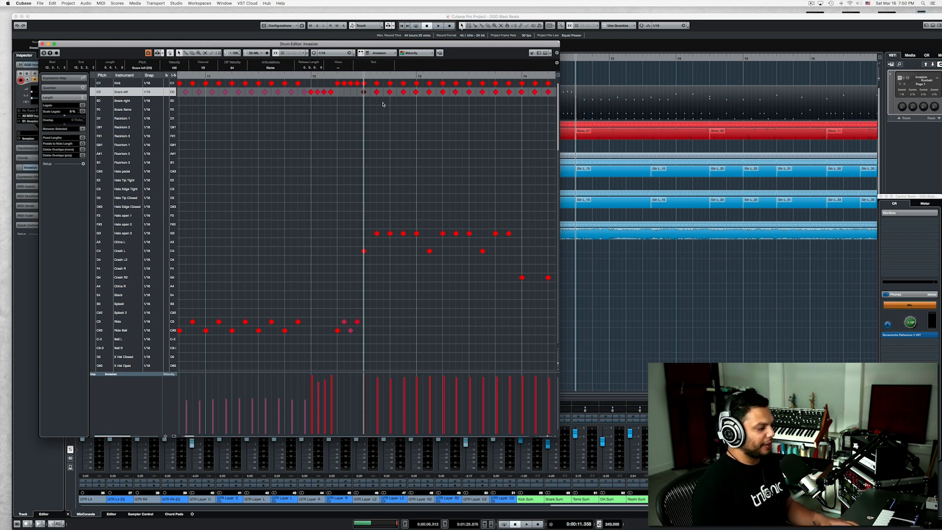
pyautogui.press('space')
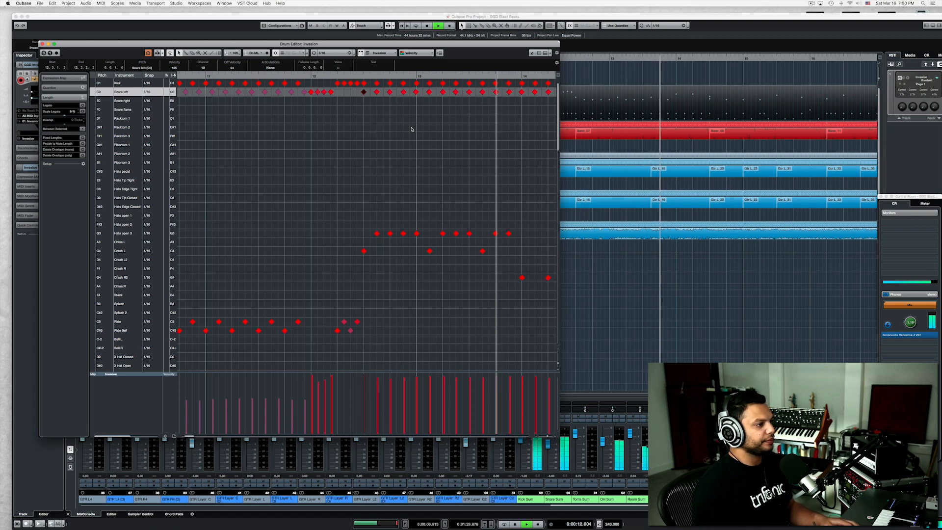
pyautogui.press('space')
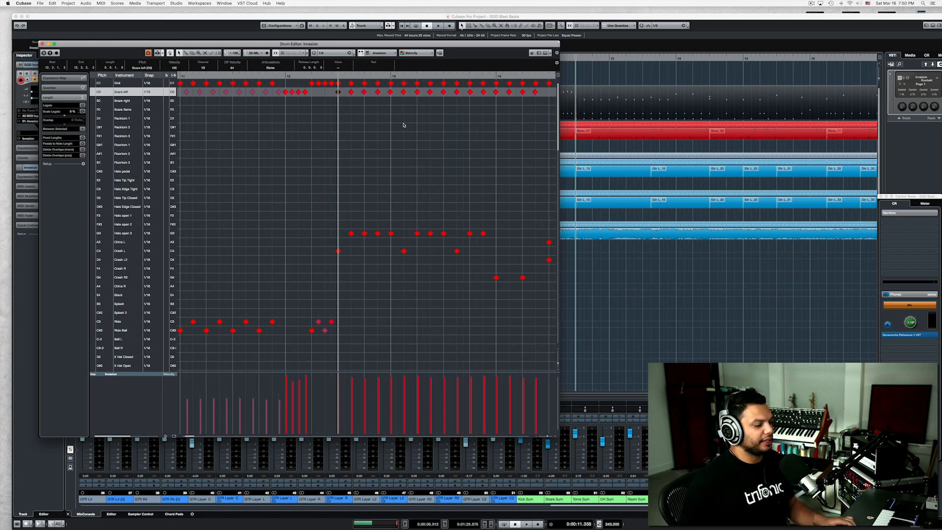
pyautogui.press('space')
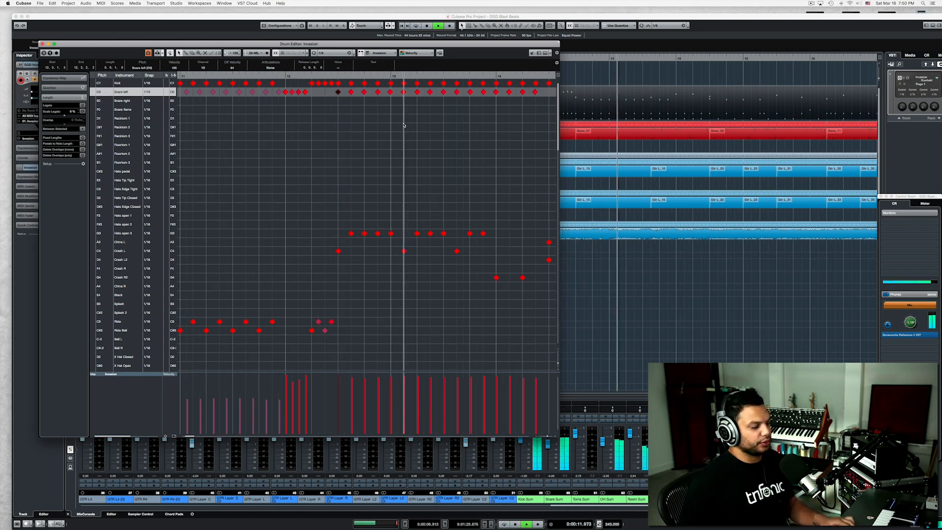
pyautogui.press('space')
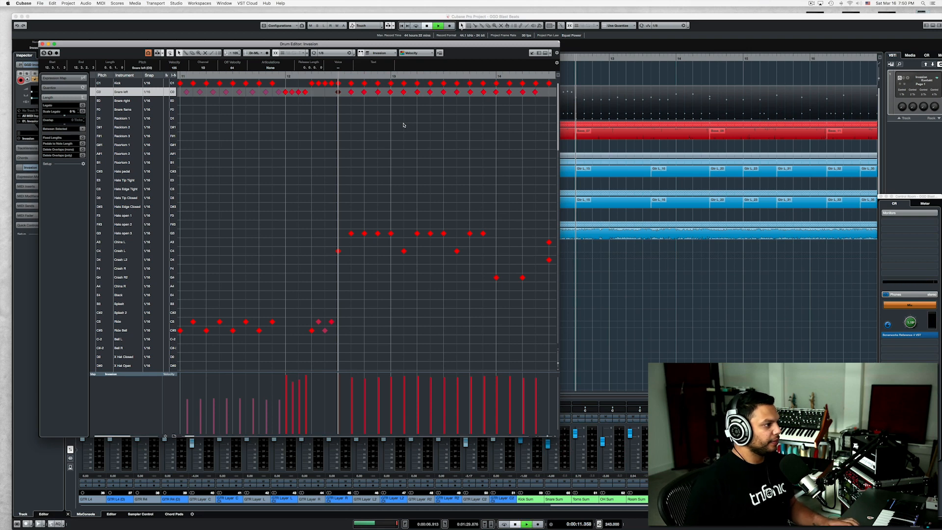
pyautogui.press('space')
pyautogui.press('space')
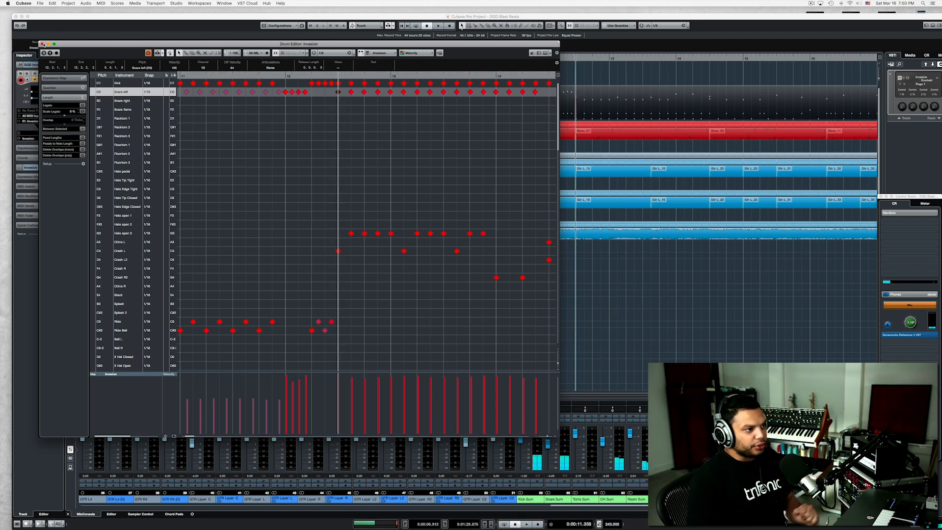
# Lower the velocities of the snare left notes from the end of bar 12 to bar 14 and play the section.
pyautogui.click(339, 97)
pyautogui.moveTo(339, 97); pyautogui.dragTo(497, 92)
pyautogui.press('space')
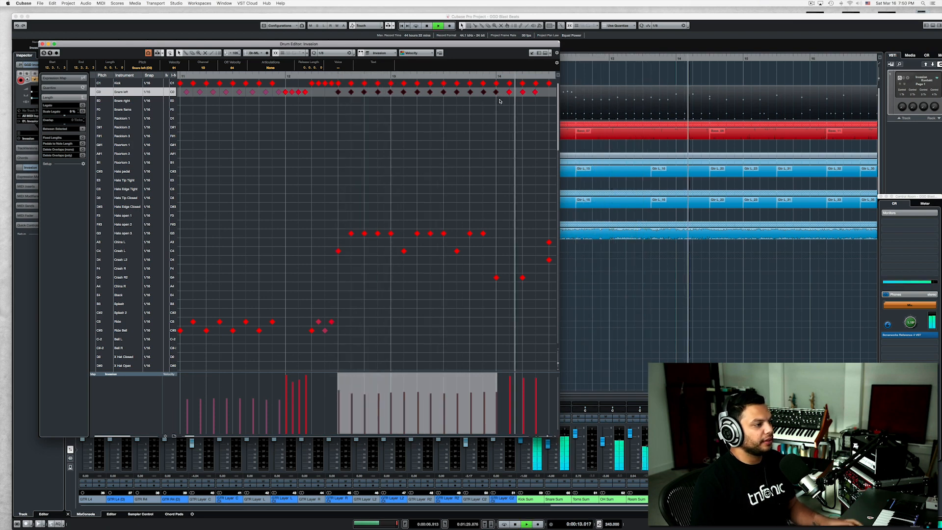
pyautogui.press('space')
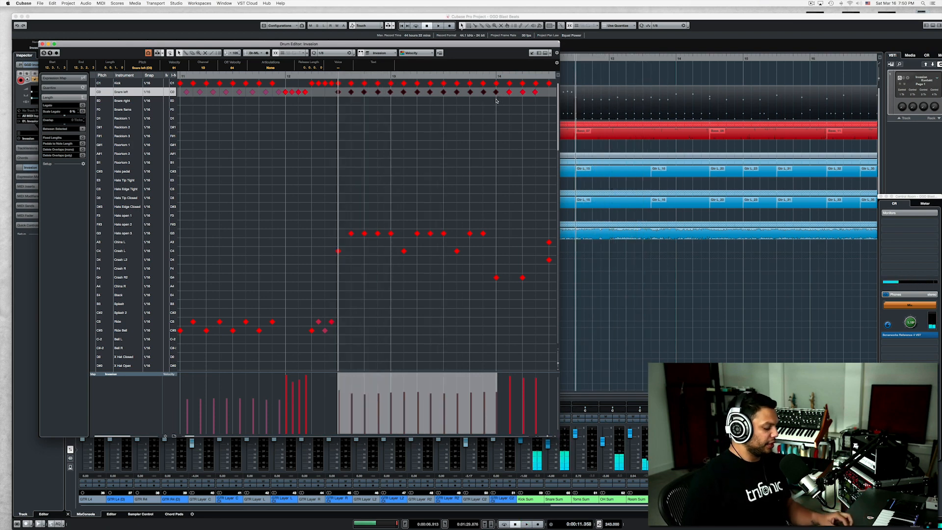
# Undo the snare velocity reduction and play the section again for comparison.
pyautogui.press('super+z')
pyautogui.press('space')
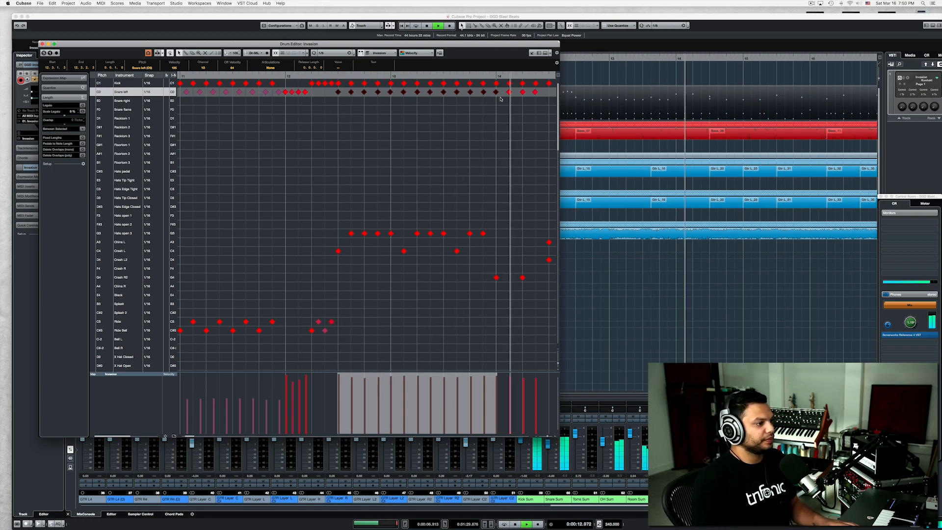
pyautogui.press('space')
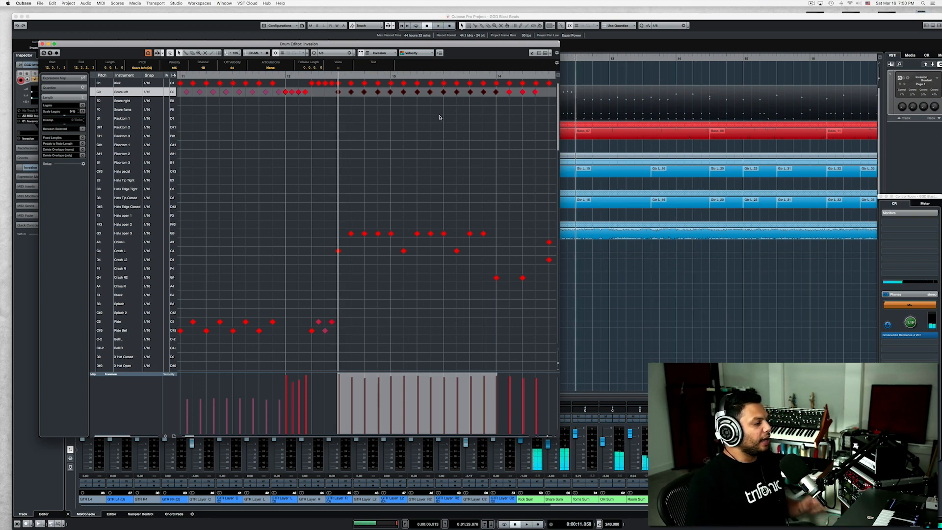
# Audition the first Crash L and open hi-hat hits of the section and inspect the snare notes' timing against the grid.
pyautogui.click(338, 251)
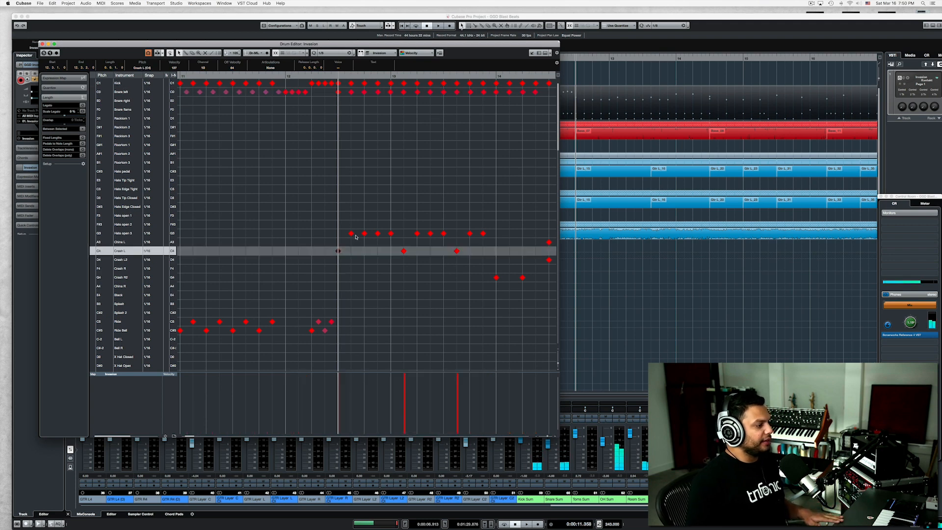
pyautogui.click(352, 234)
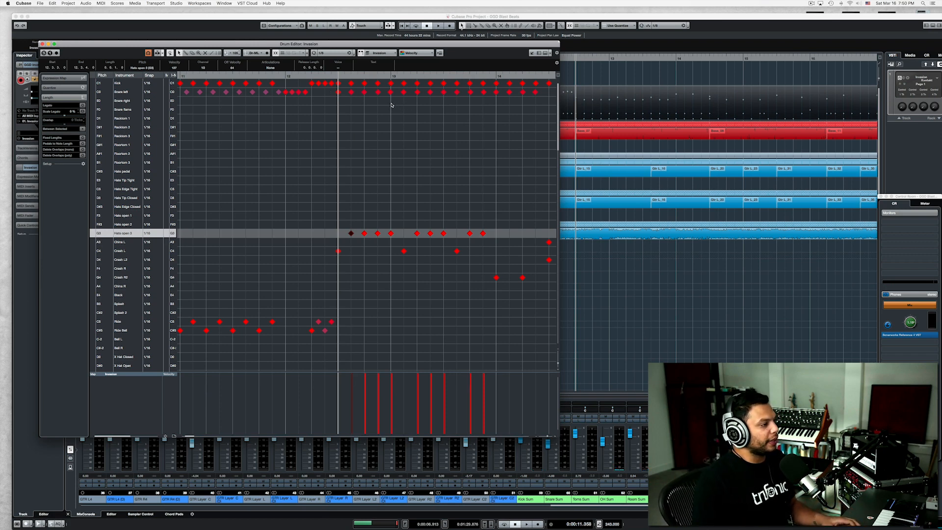
pyautogui.scroll(2, 392, 104)
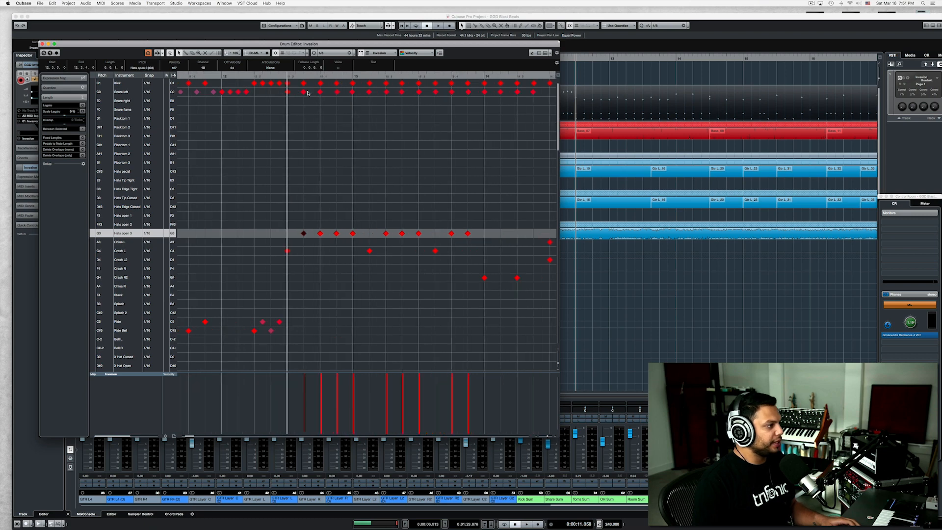
pyautogui.scroll(4, 303, 94)
pyautogui.click(373, 91)
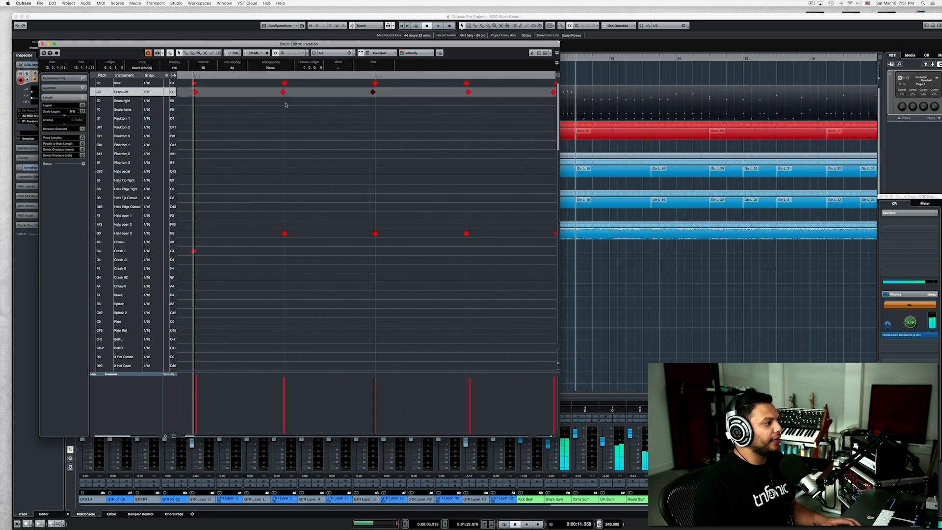
pyautogui.scroll(-2, 283, 105)
pyautogui.scroll(-4, 283, 105)
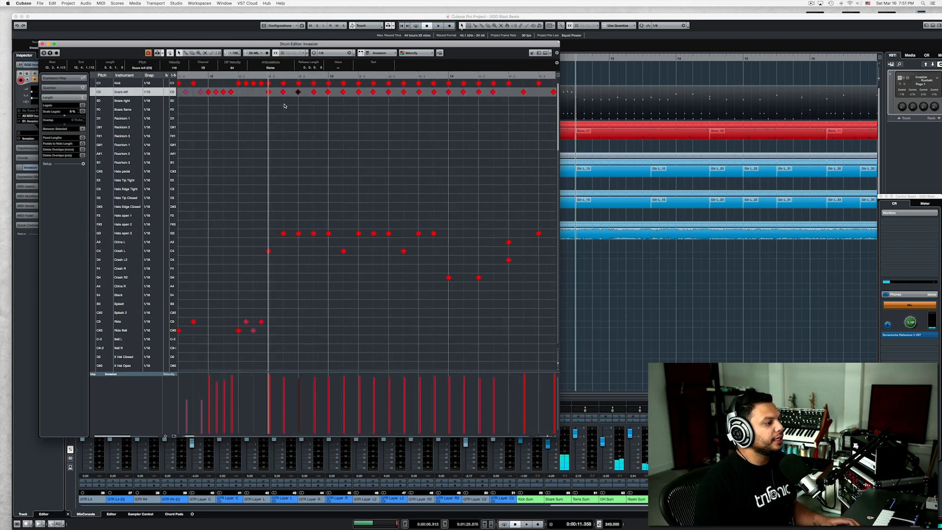
# Select the section's snare left notes from the end of bar 12 into bar 14 and play them.
pyautogui.moveTo(265, 98); pyautogui.dragTo(501, 95)
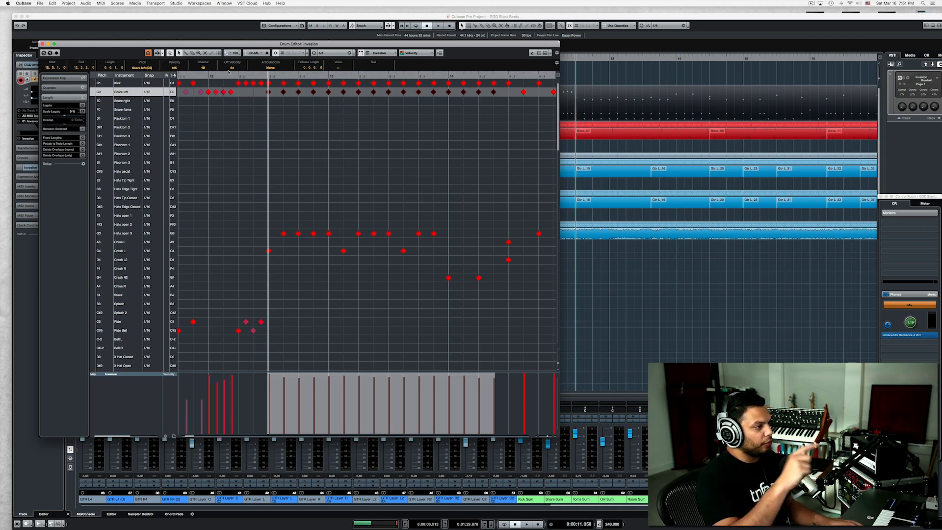
pyautogui.press('space')
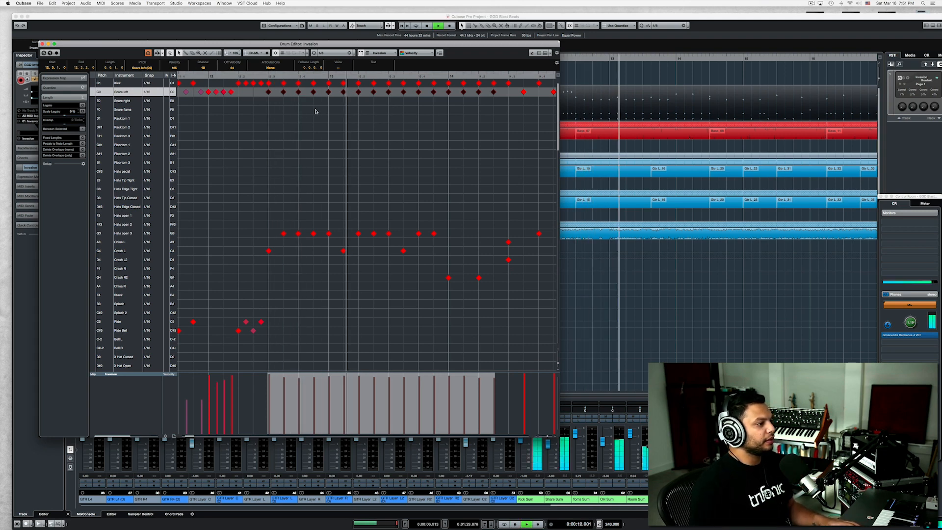
pyautogui.press('space')
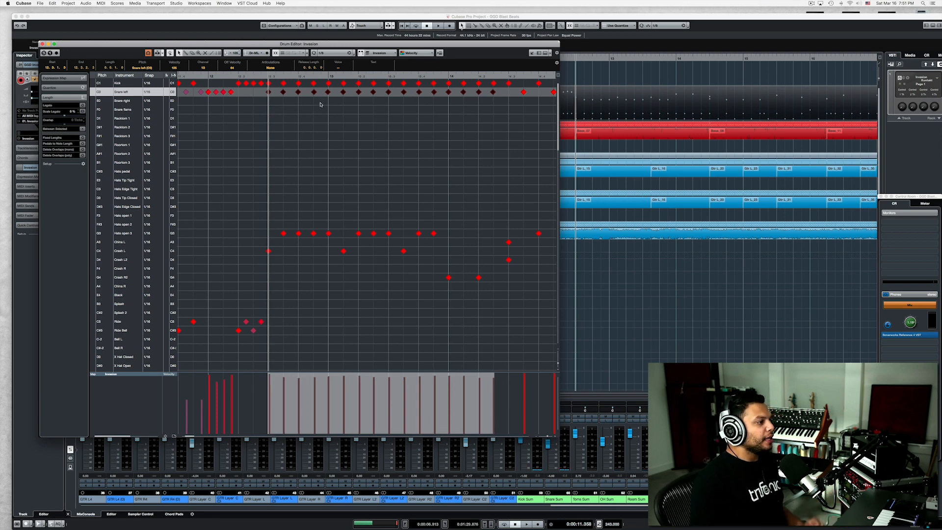
# Quantize the selected snare notes repeatedly to a 1/8 grid with 11 ticks of randomization, and play the result.
pyautogui.click(354, 54)
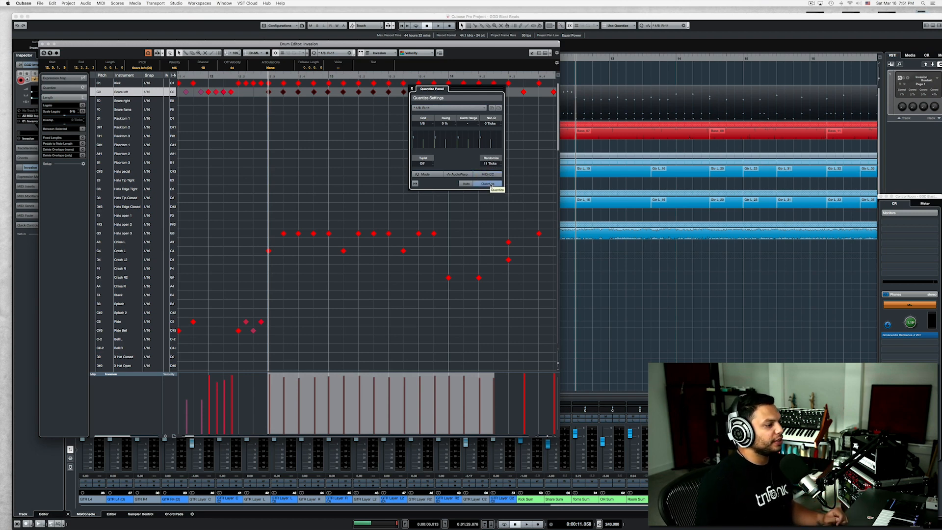
pyautogui.click(491, 184)
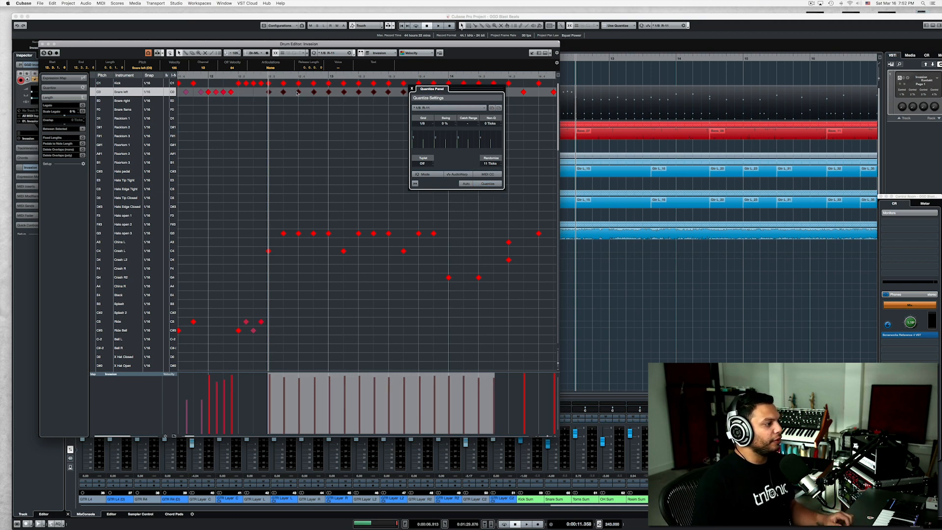
pyautogui.click(491, 184)
pyautogui.click(491, 184)
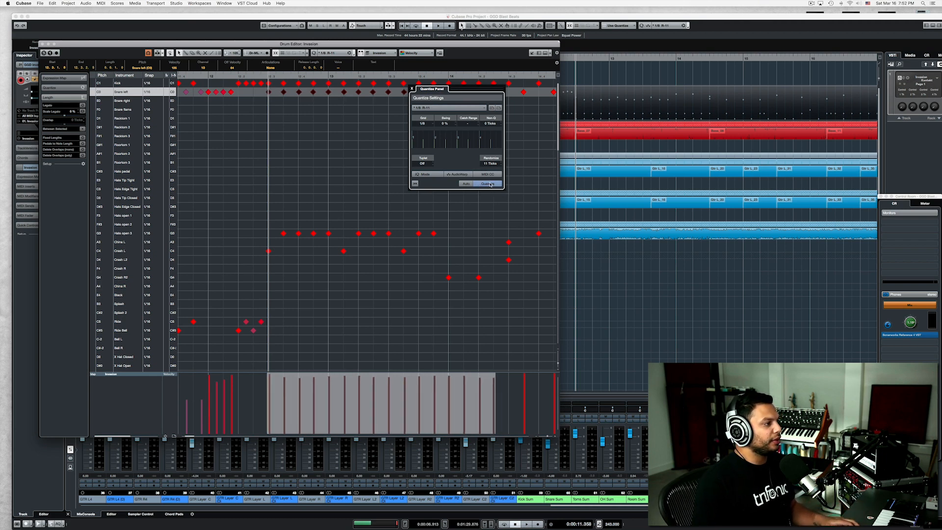
pyautogui.click(490, 184)
pyautogui.press('space')
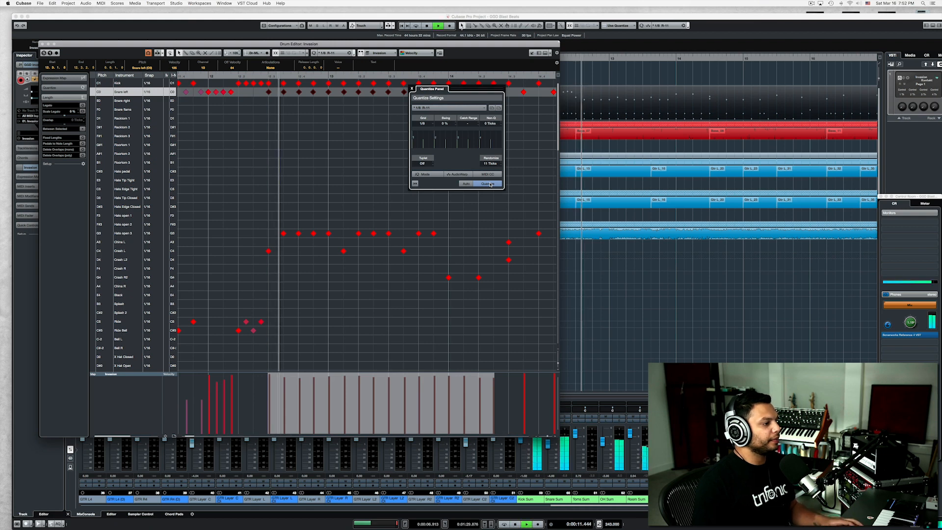
pyautogui.click(492, 185)
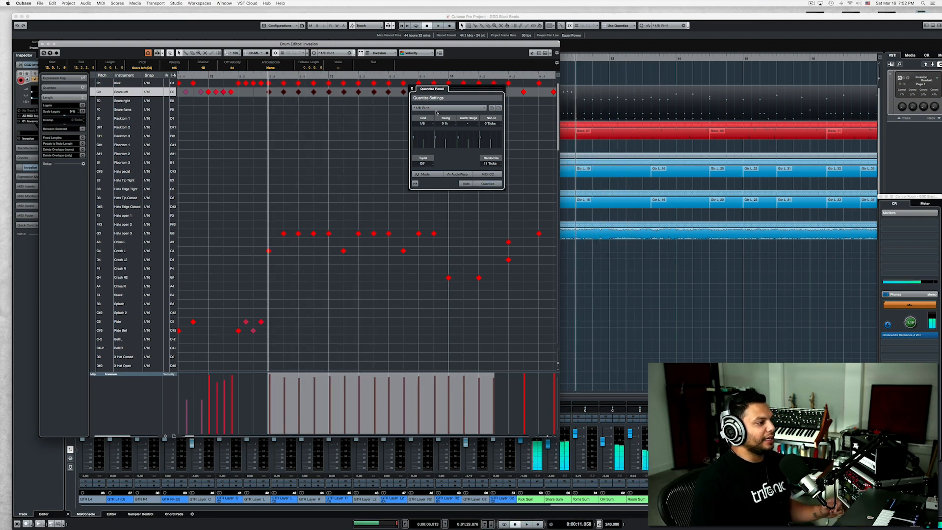
pyautogui.click(412, 88)
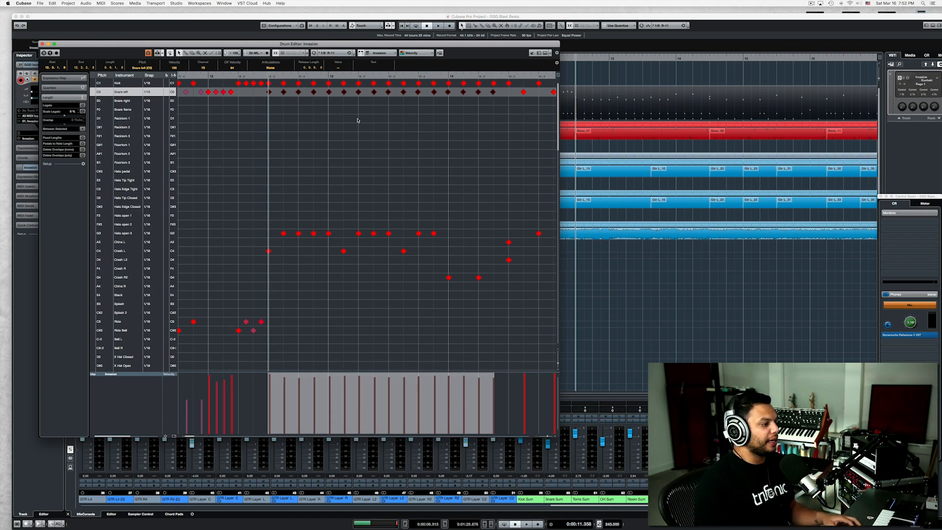
# Quantize the blast beat's alternating Ride and Ride Bell notes to a 1/8 grid with 11 ticks of randomization.
pyautogui.scroll(-2, 357, 120)
pyautogui.scroll(2, 357, 121)
pyautogui.hscroll(-5, 357, 120)
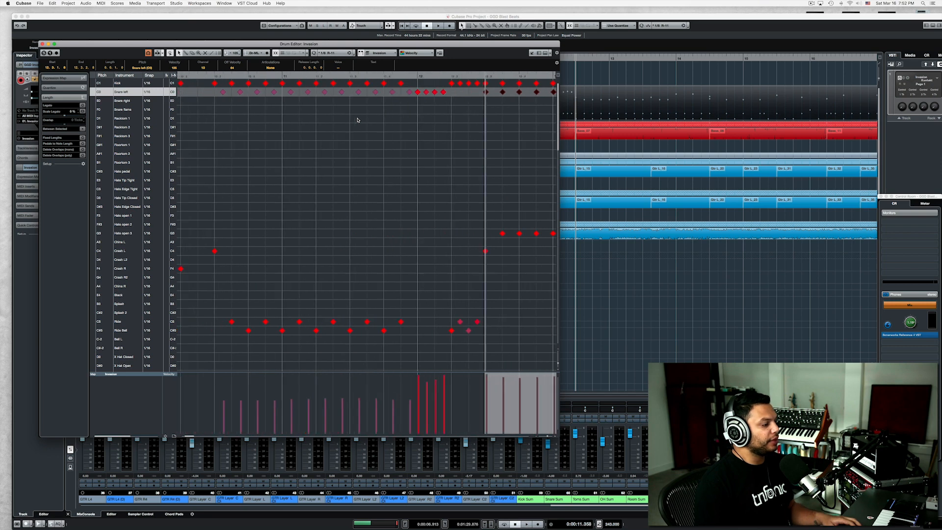
pyautogui.moveTo(220, 306); pyautogui.dragTo(412, 339)
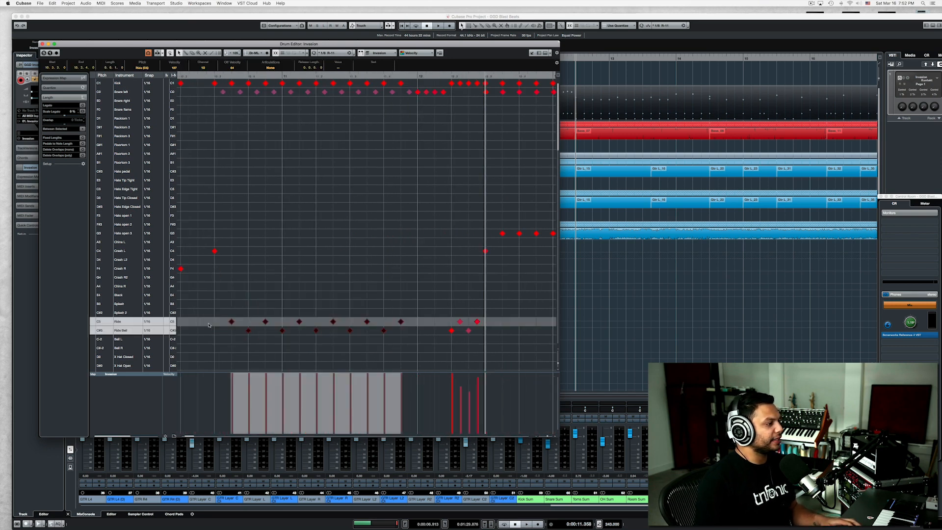
pyautogui.click(217, 76)
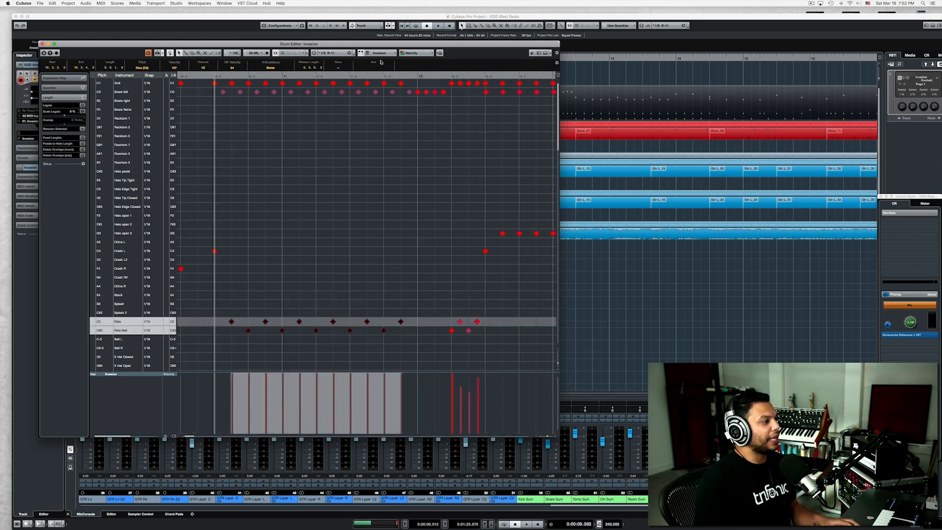
pyautogui.click(354, 54)
pyautogui.click(488, 186)
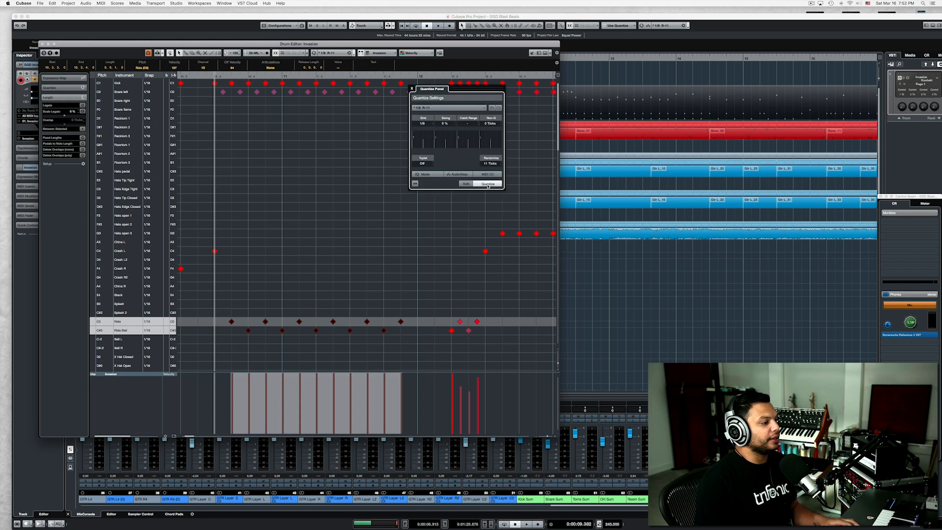
# Try playing the blast beat with its snare left notes deleted, and undo the deletion.
pyautogui.moveTo(215, 99); pyautogui.dragTo(405, 93)
pyautogui.press('Delete')
pyautogui.press('space')
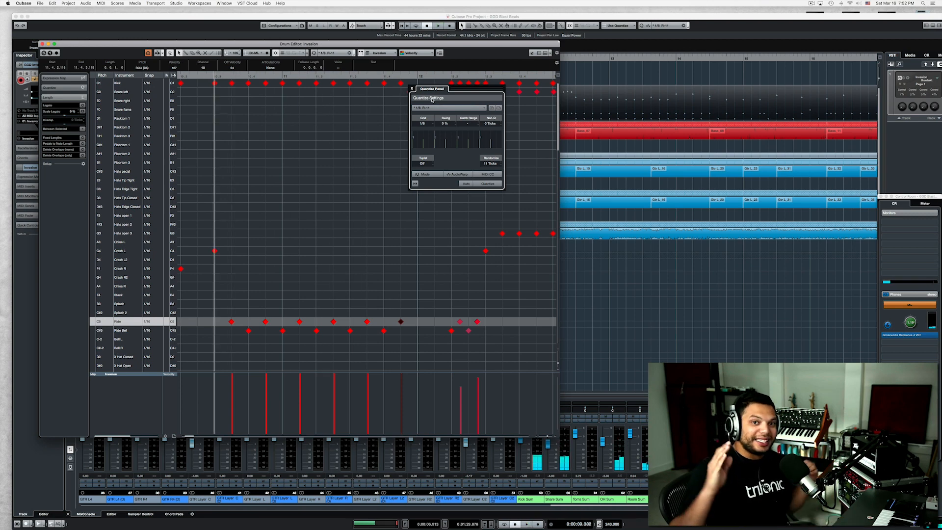
pyautogui.press('super+z')
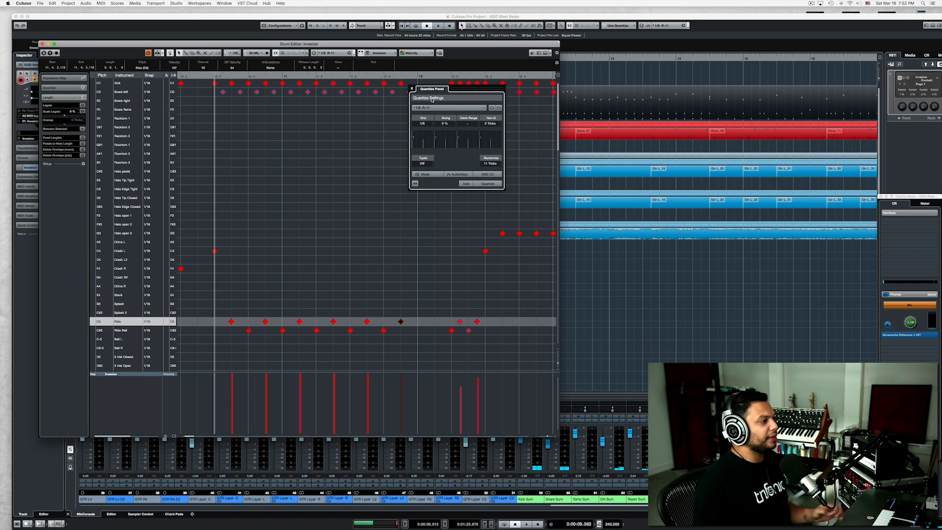
# Select the blast beat's soft snare left notes, close the quantize settings and play the pattern.
pyautogui.moveTo(220, 100); pyautogui.dragTo(412, 89)
pyautogui.click(412, 89)
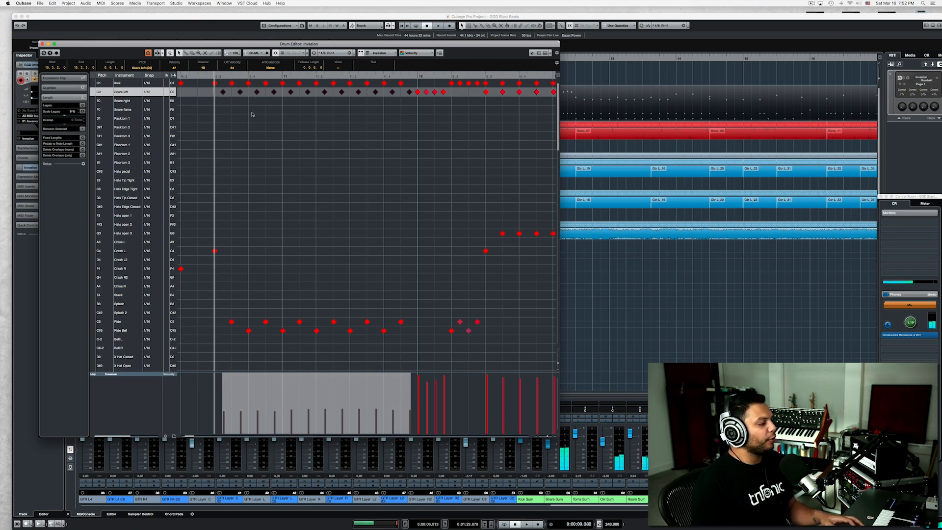
pyautogui.press('space')
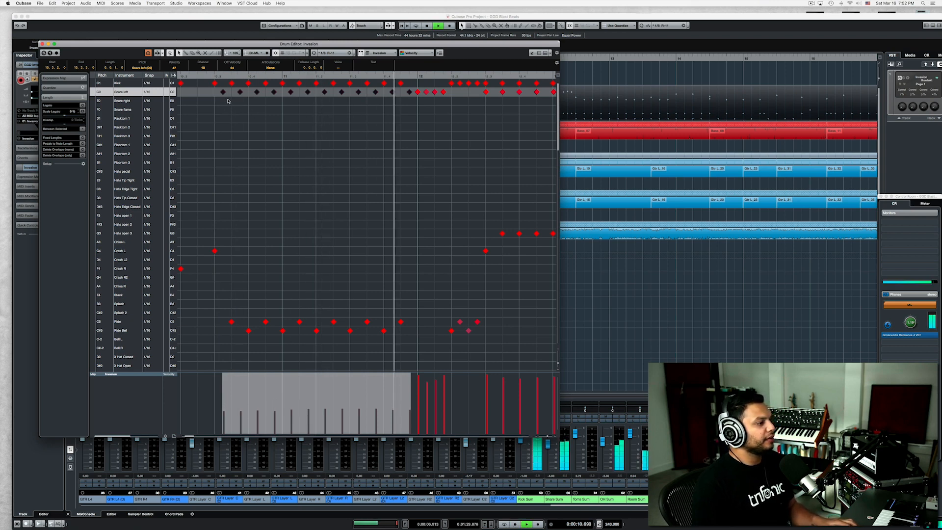
pyautogui.press('space')
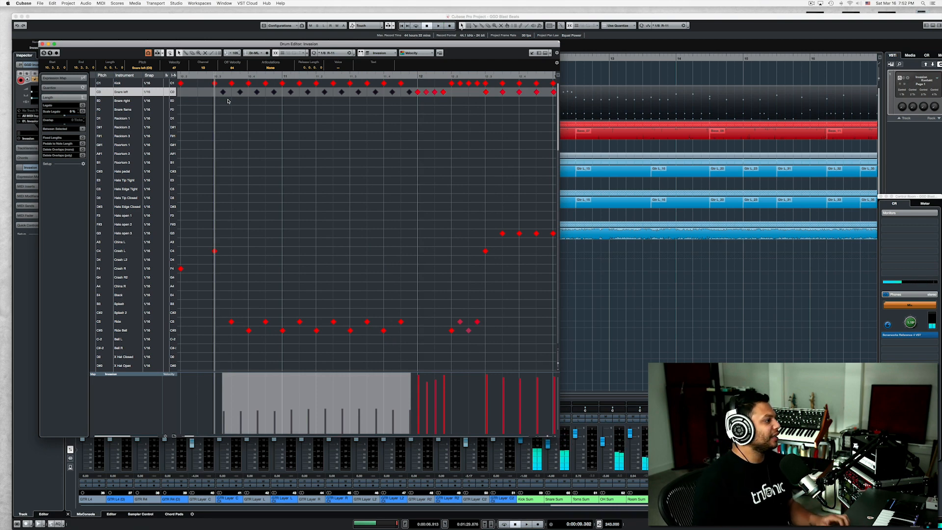
# Quantize the blast beat's kick notes to a 1/8 grid with 11 ticks of randomization and play the result.
pyautogui.press('space')
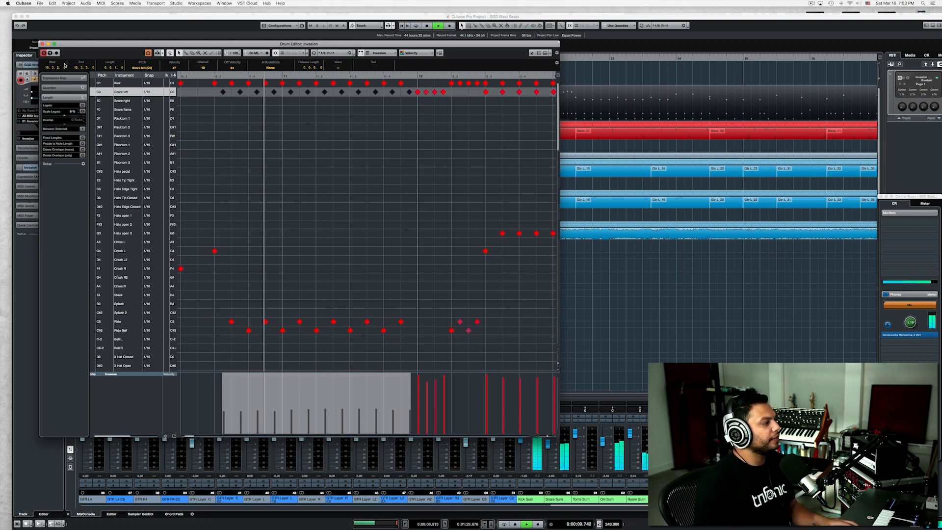
pyautogui.press('space')
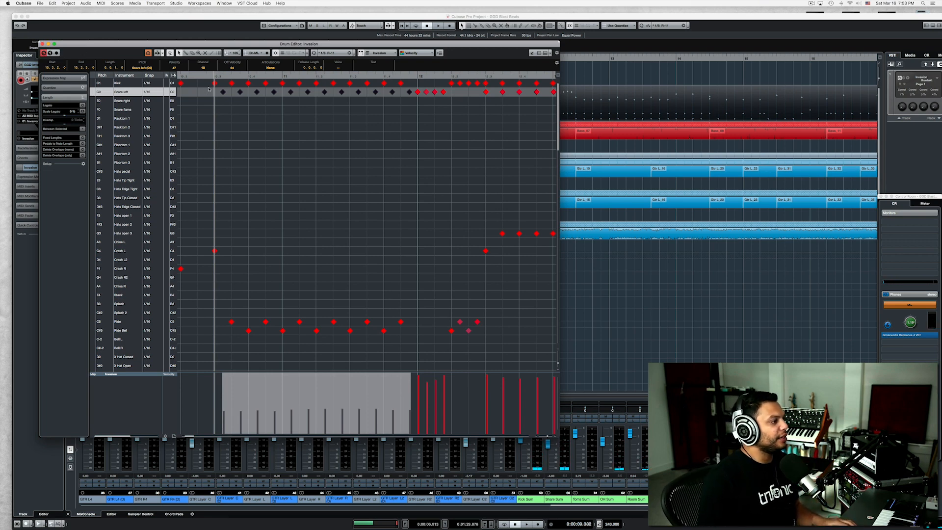
pyautogui.moveTo(208, 88); pyautogui.dragTo(407, 78)
pyautogui.click(354, 54)
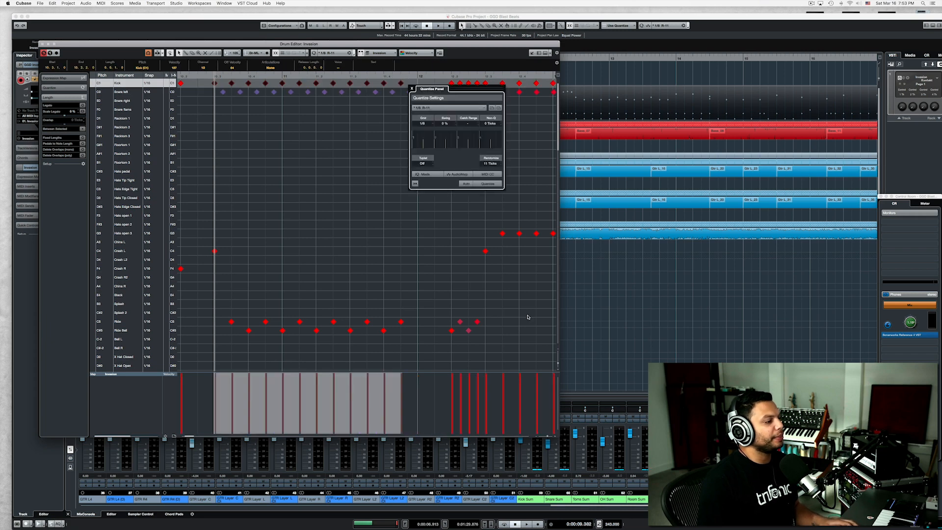
pyautogui.click(487, 184)
pyautogui.press('space')
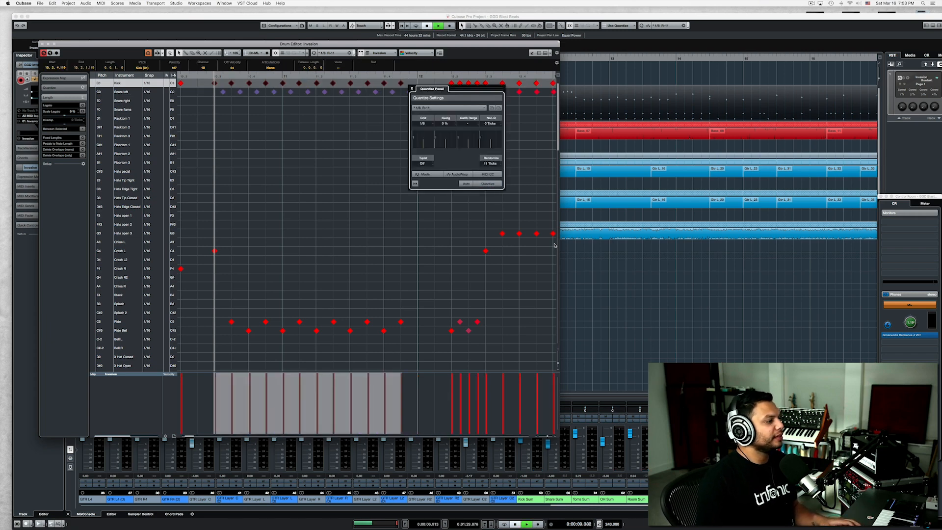
pyautogui.press('space')
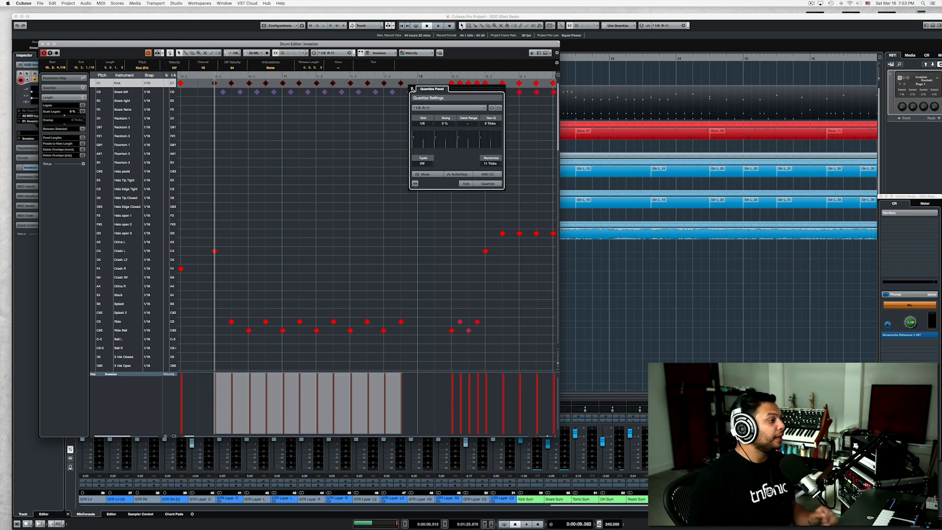
pyautogui.click(412, 88)
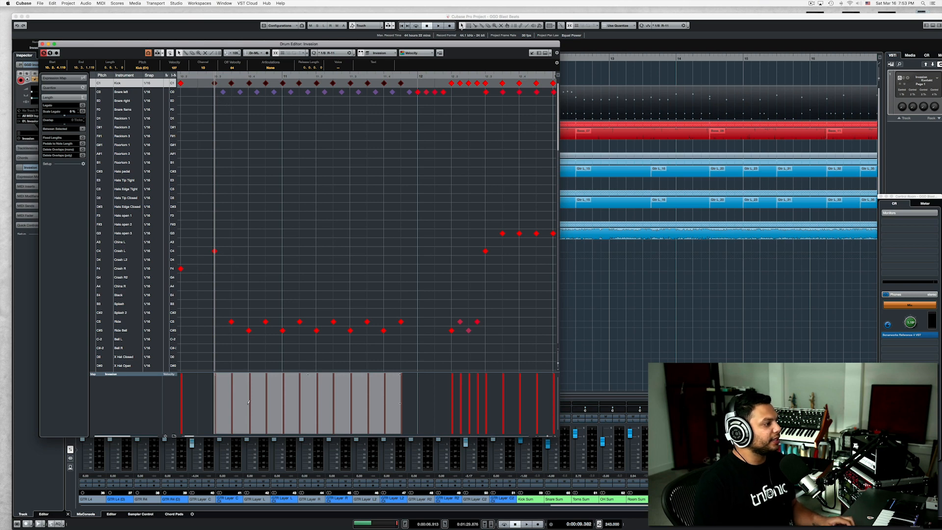
# Pull the kick and snare trigger channel faders fully down in the GGD Invasion mixer, and close the instrument.
pyautogui.click(214, 84)
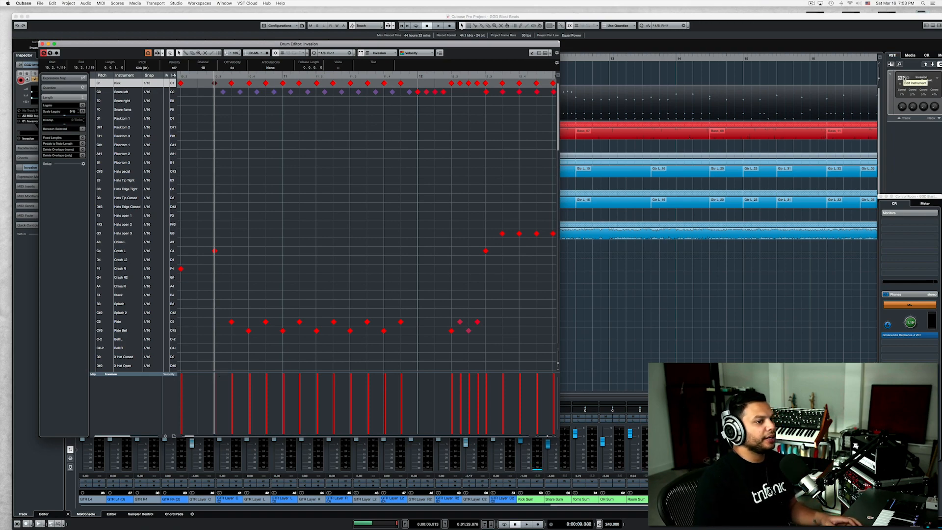
pyautogui.click(703, 113)
pyautogui.press('e')
pyautogui.click(500, 137)
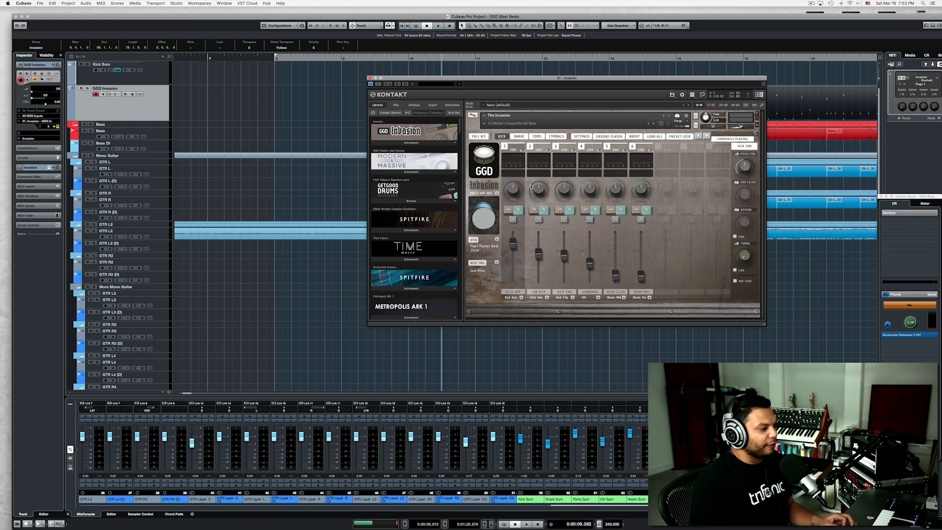
pyautogui.moveTo(563, 266); pyautogui.dragTo(562, 343)
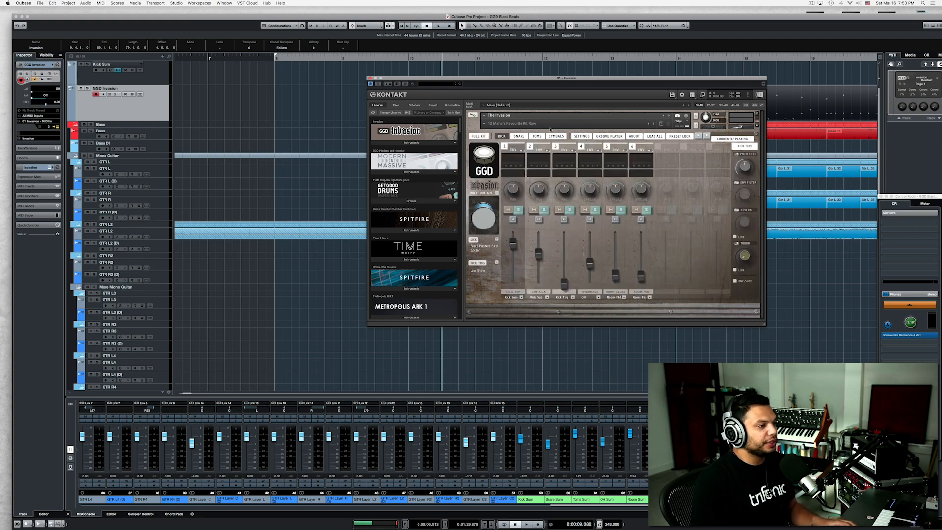
pyautogui.click(520, 136)
pyautogui.moveTo(564, 264); pyautogui.dragTo(560, 327)
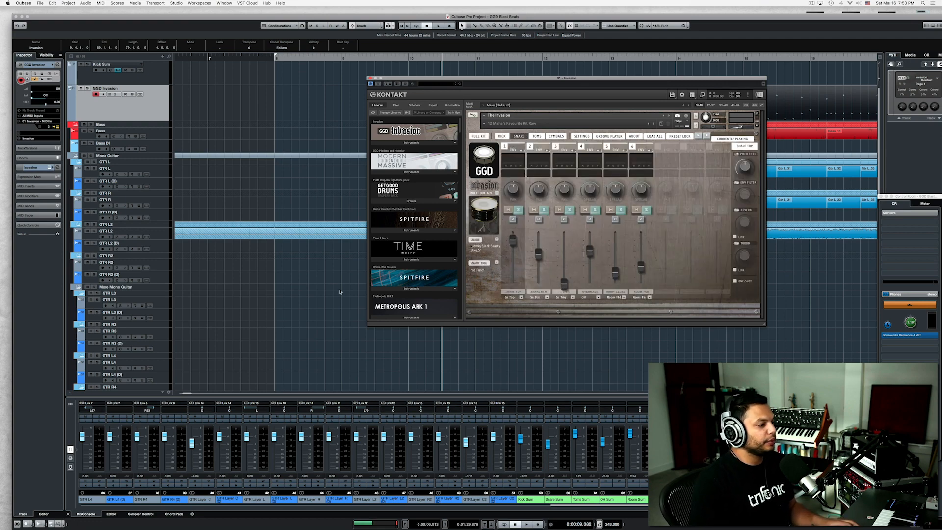
pyautogui.click(339, 292)
pyautogui.click(369, 78)
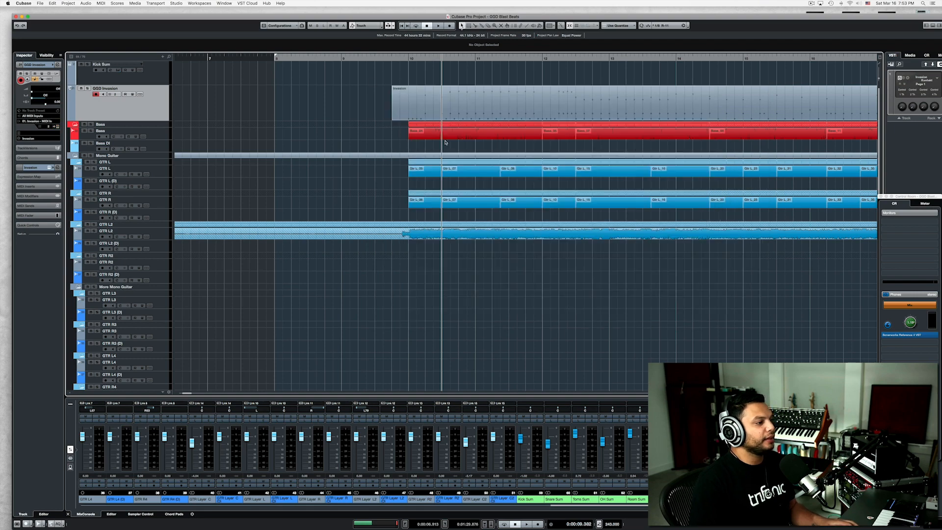
# Solo the GGD Invasion drum track and play the blast beat without the other instruments.
pyautogui.press('space')
pyautogui.click(88, 88)
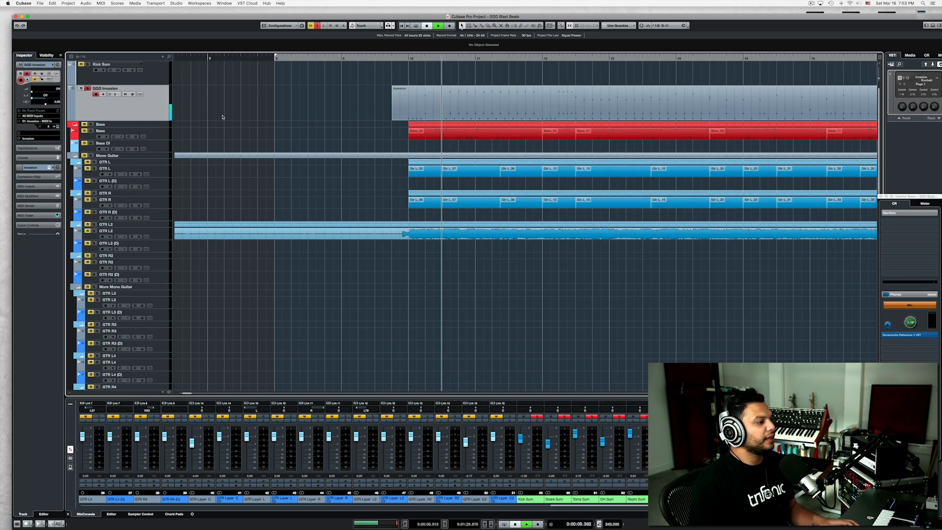
pyautogui.press('space')
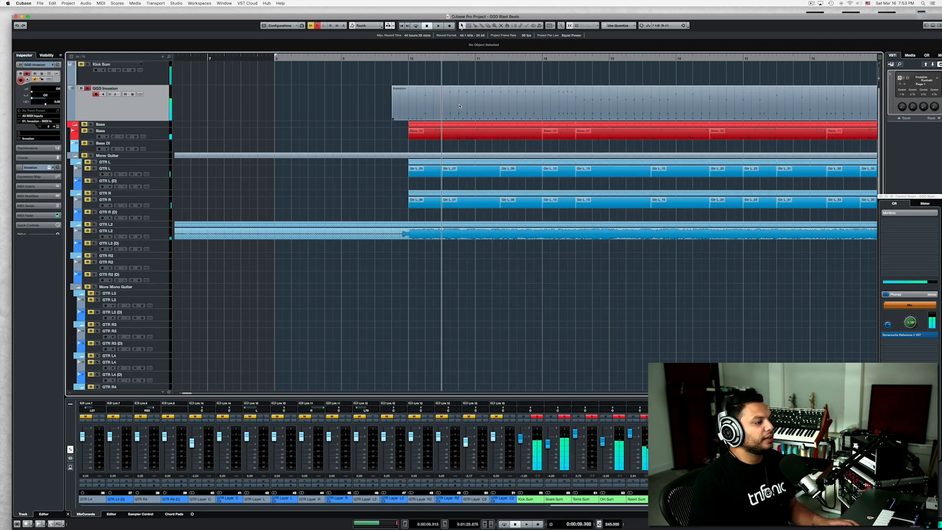
# Lower the blast beat's kick velocities to slightly uneven levels in the Invasion part's drum editor, and play the pattern.
pyautogui.doubleClick(461, 106)
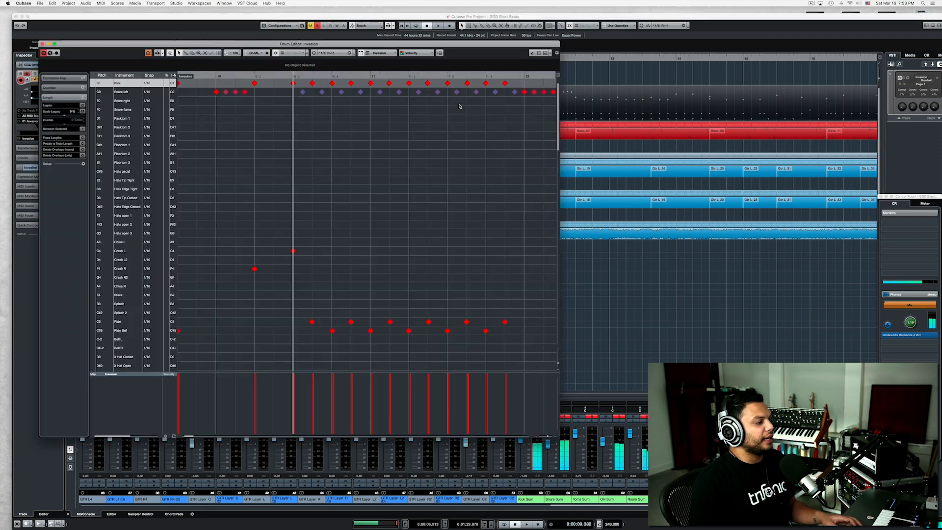
pyautogui.click(293, 83)
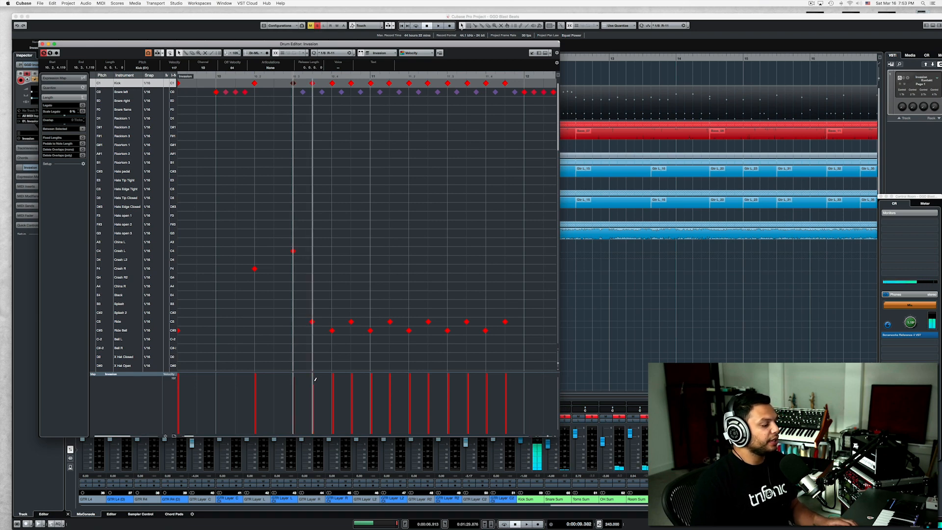
pyautogui.moveTo(315, 379); pyautogui.dragTo(509, 389)
pyautogui.press('space')
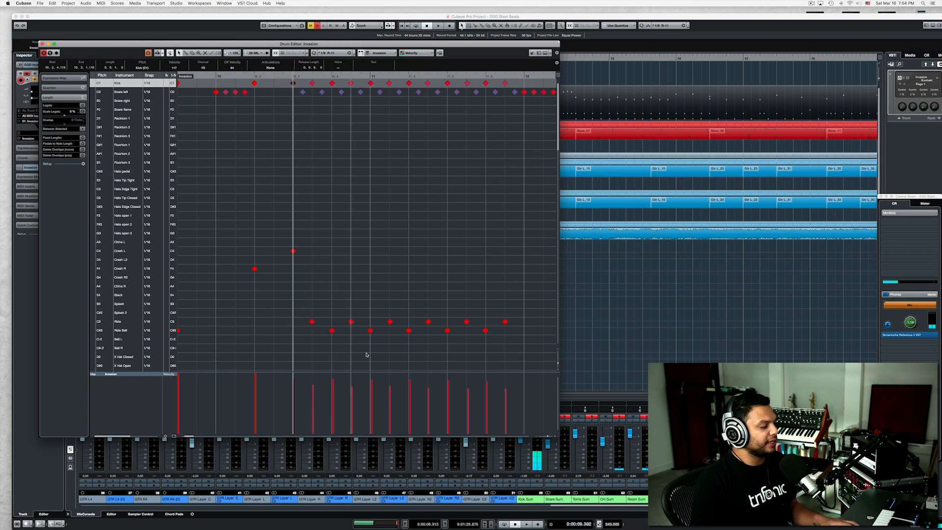
pyautogui.press('space')
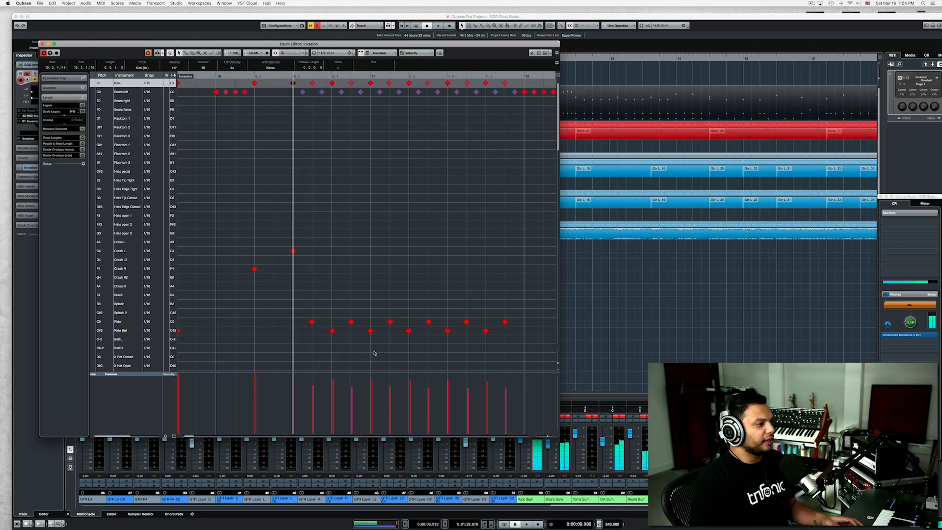
# Select the blast beat's Ride and Ride Bell notes, lower their velocities to uneven levels, and play the pattern.
pyautogui.click(303, 92)
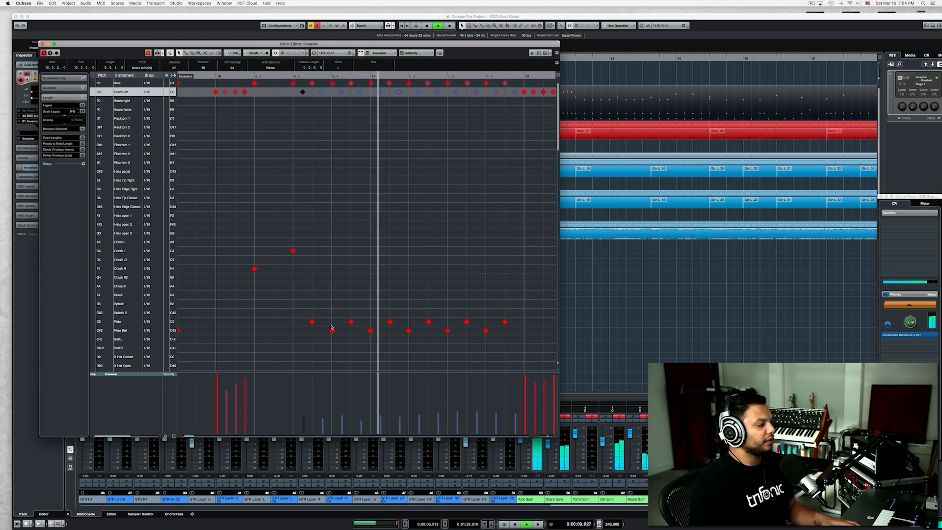
pyautogui.click(312, 322)
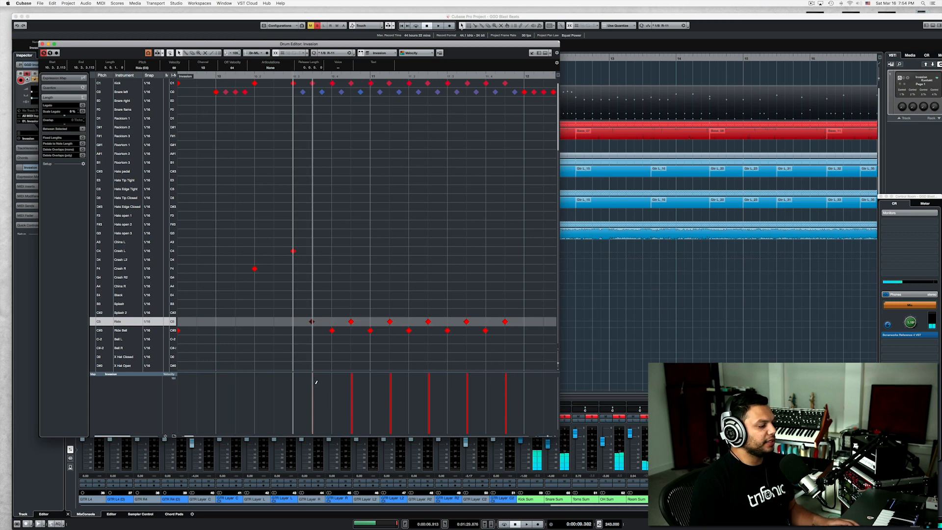
pyautogui.moveTo(301, 343); pyautogui.dragTo(535, 310)
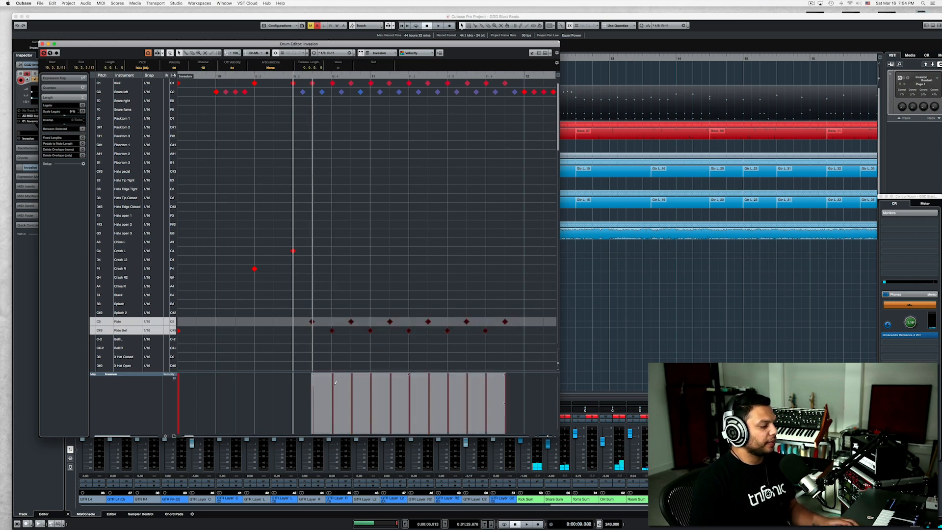
pyautogui.moveTo(335, 384)
pyautogui.mouseDown()
pyautogui.moveTo(354, 402)
pyautogui.moveTo(530, 388)
pyautogui.mouseUp()
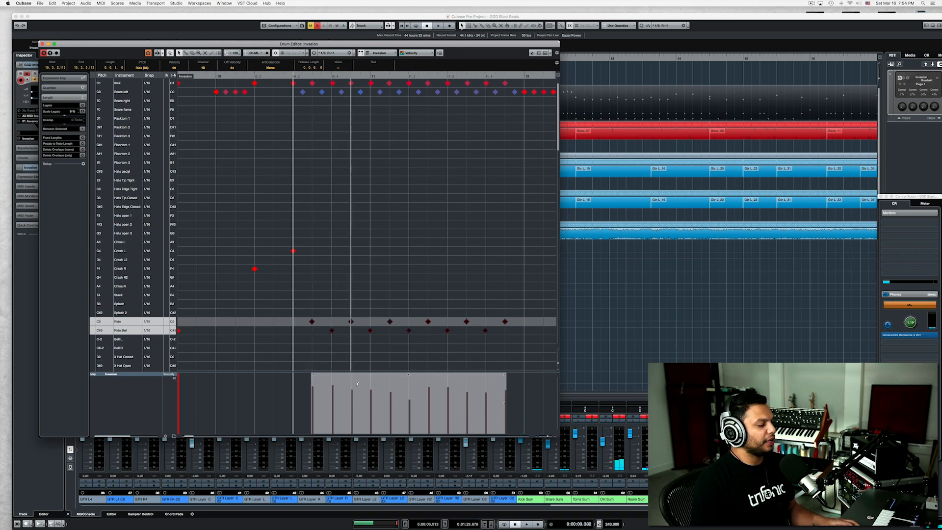
pyautogui.press('space')
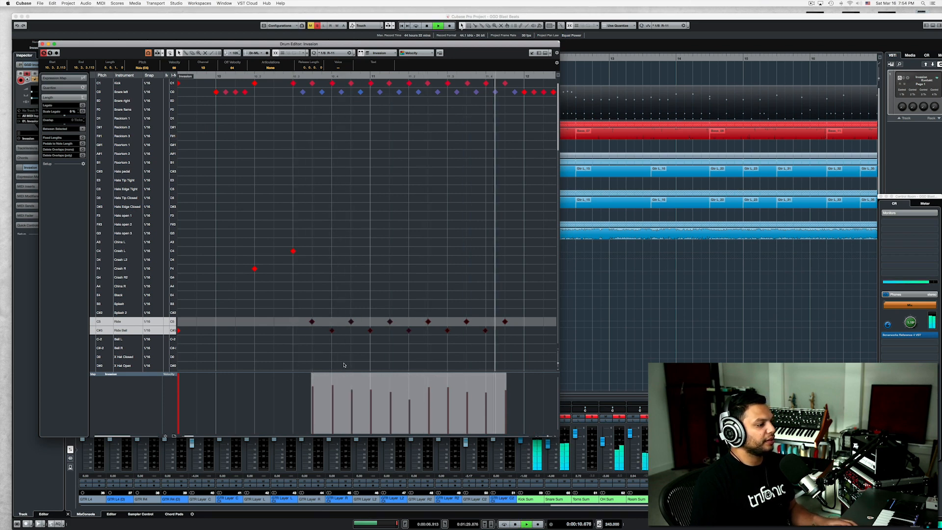
pyautogui.press('space')
# Alternate the cymbal velocities with louder Ride notes and softer Ride Bell notes, and play the blast beat.
pyautogui.click(314, 378)
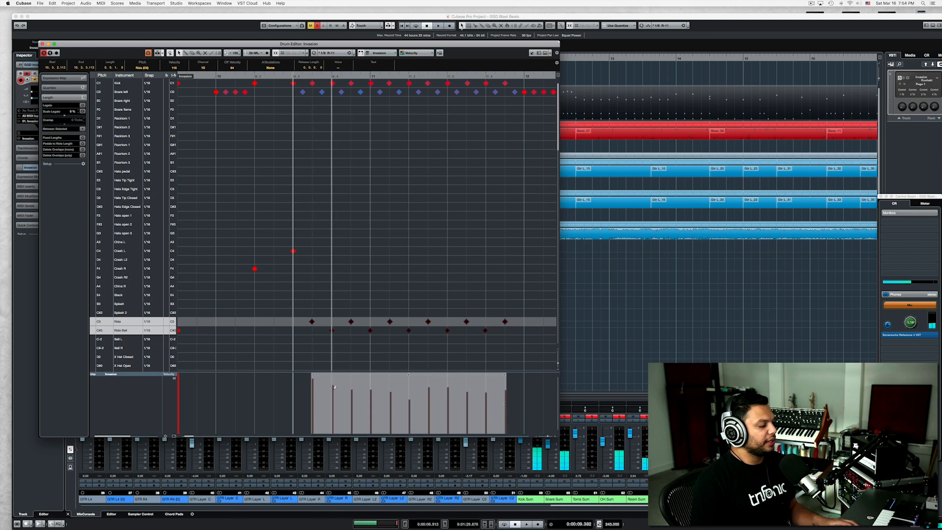
pyautogui.click(390, 381)
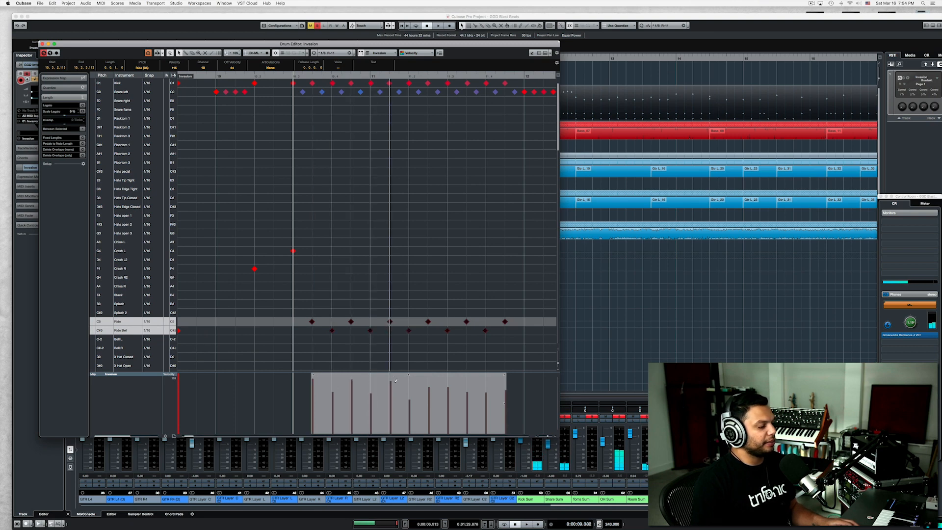
pyautogui.click(430, 382)
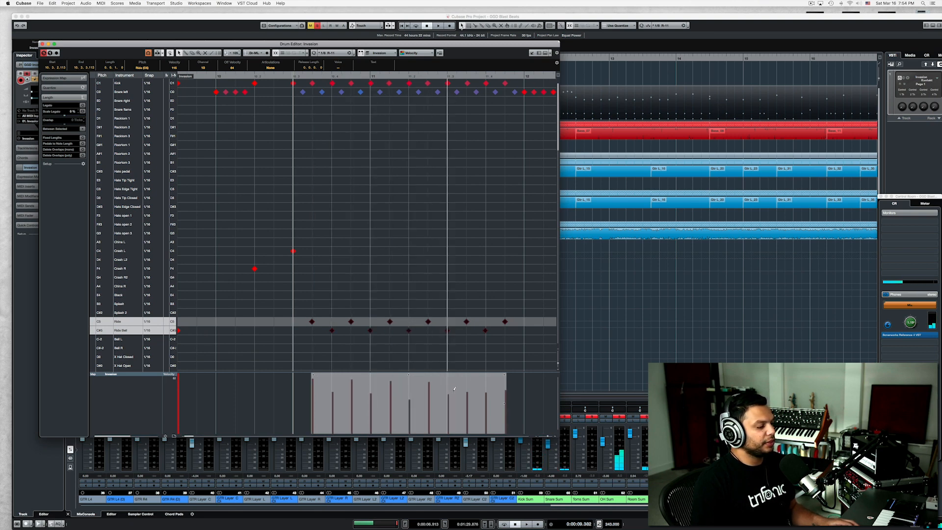
pyautogui.click(467, 383)
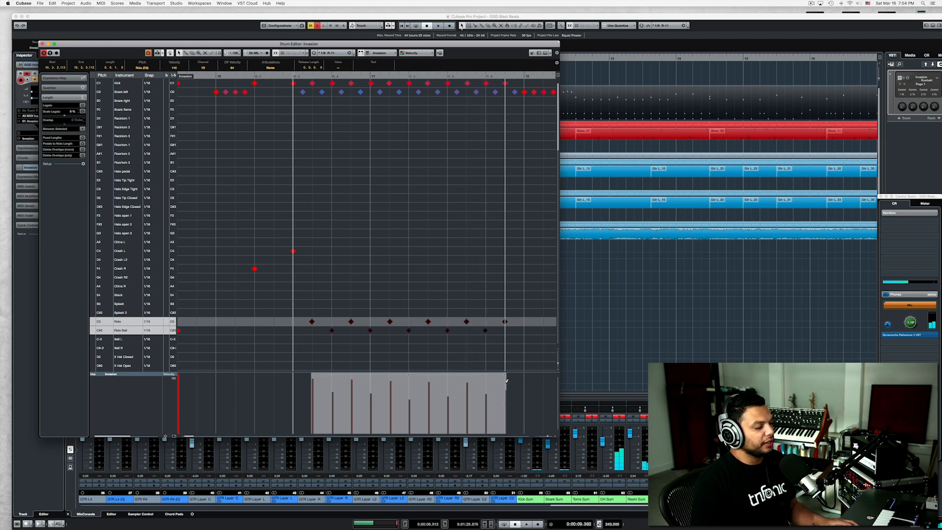
pyautogui.press('space')
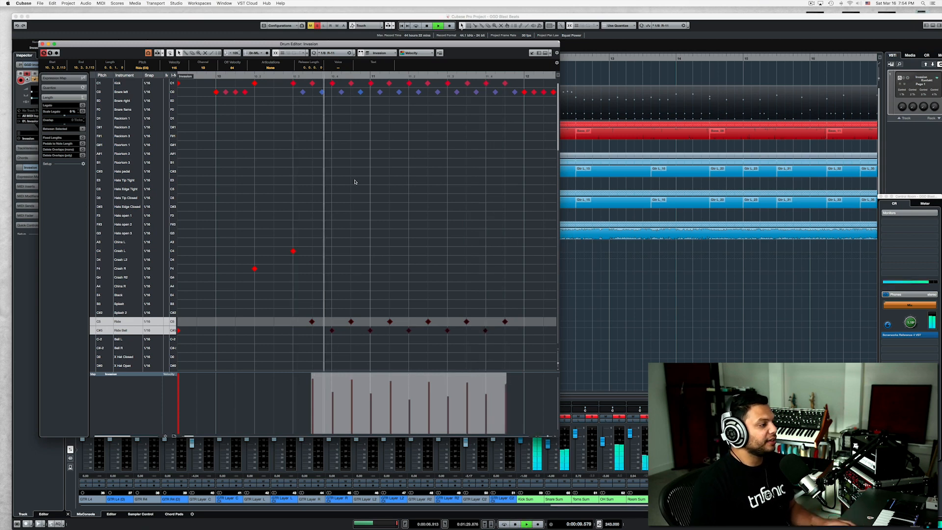
pyautogui.press('space')
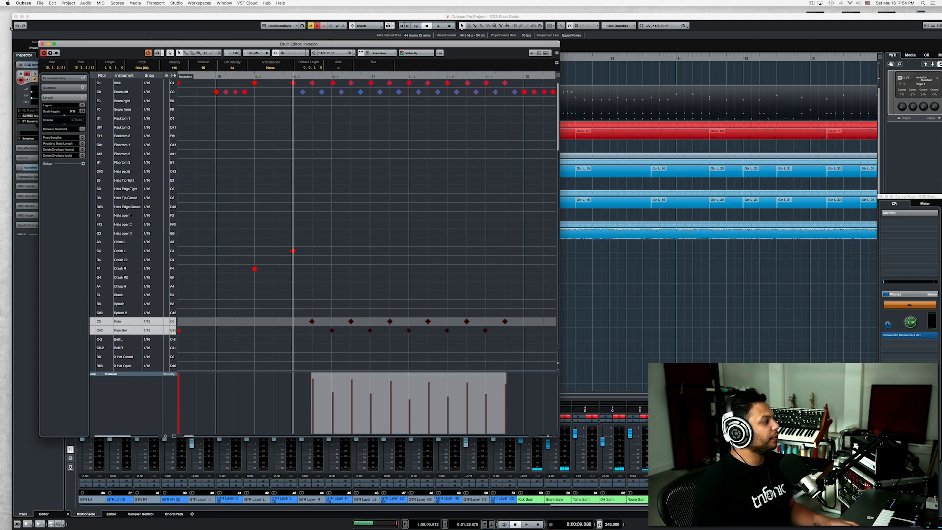
# Close the drum editor, play the soloed drums, and clear the solo to hear the blast beat in the full mix.
pyautogui.click(42, 44)
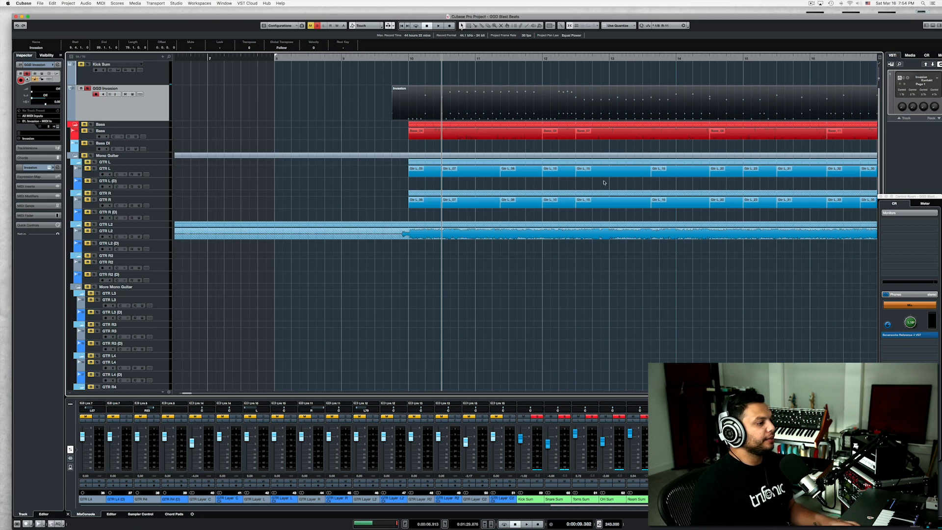
pyautogui.press('space')
pyautogui.press('space')
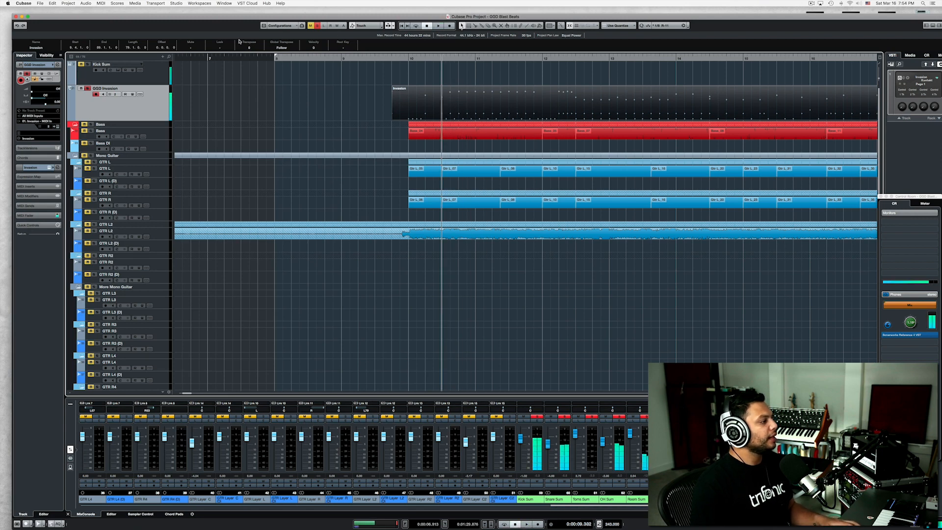
pyautogui.click(319, 27)
pyautogui.press('space')
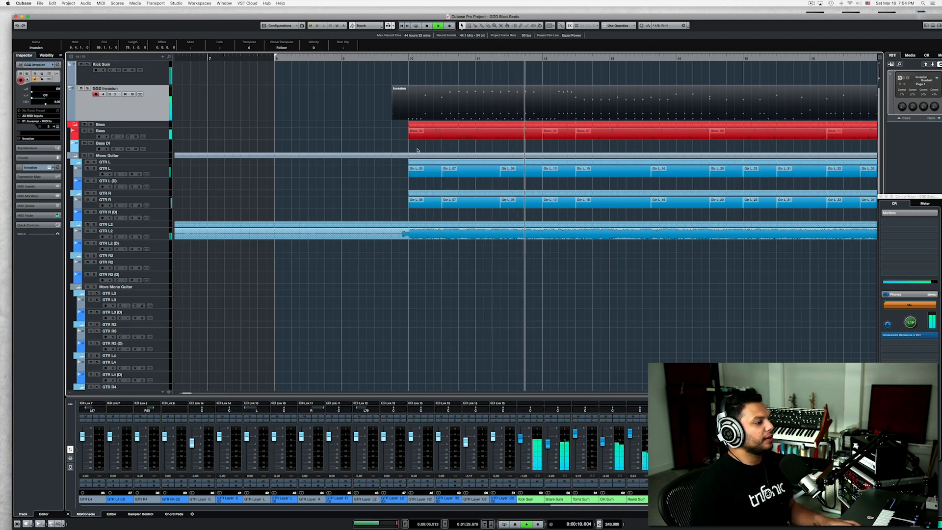
pyautogui.press('space')
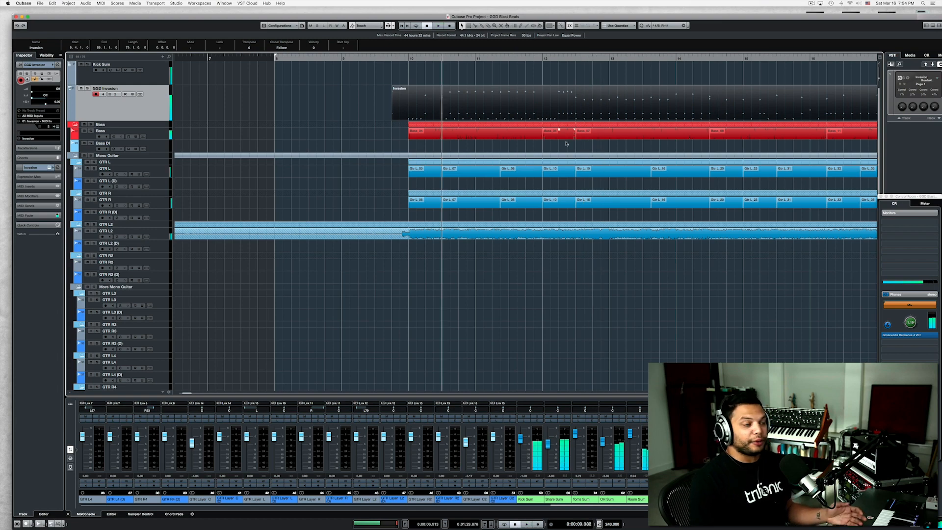
# Reopen the Invasion part in the drum editor and select the blast beat's kick notes, followed by its Ride and Ride Bell notes.
pyautogui.click(373, 107)
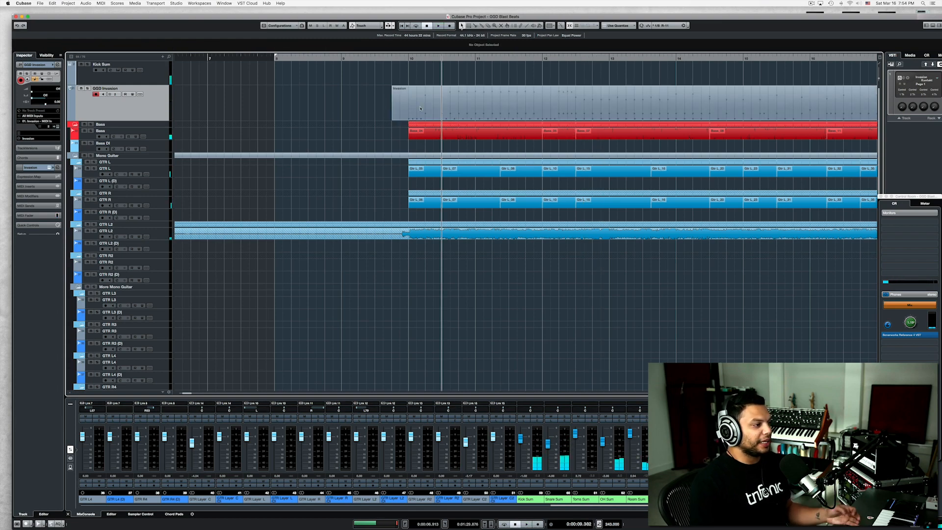
pyautogui.doubleClick(420, 109)
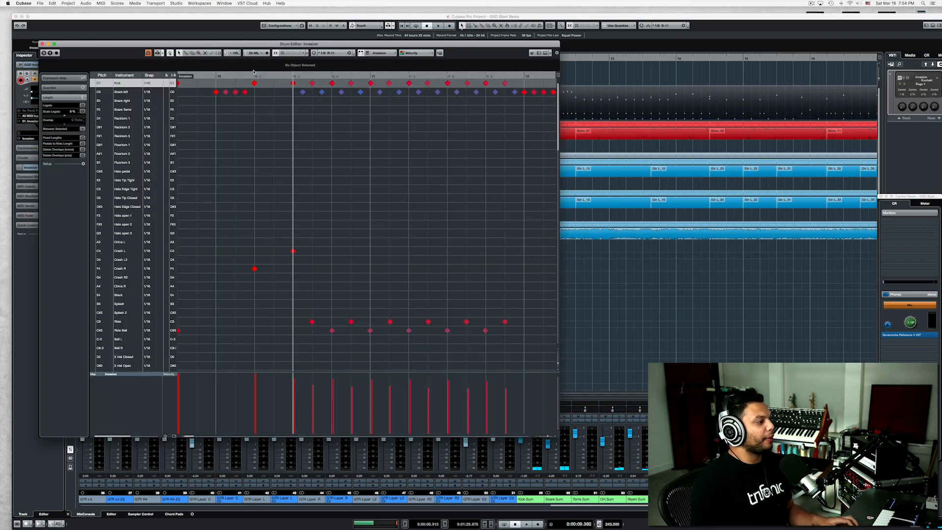
pyautogui.moveTo(290, 86); pyautogui.dragTo(506, 79)
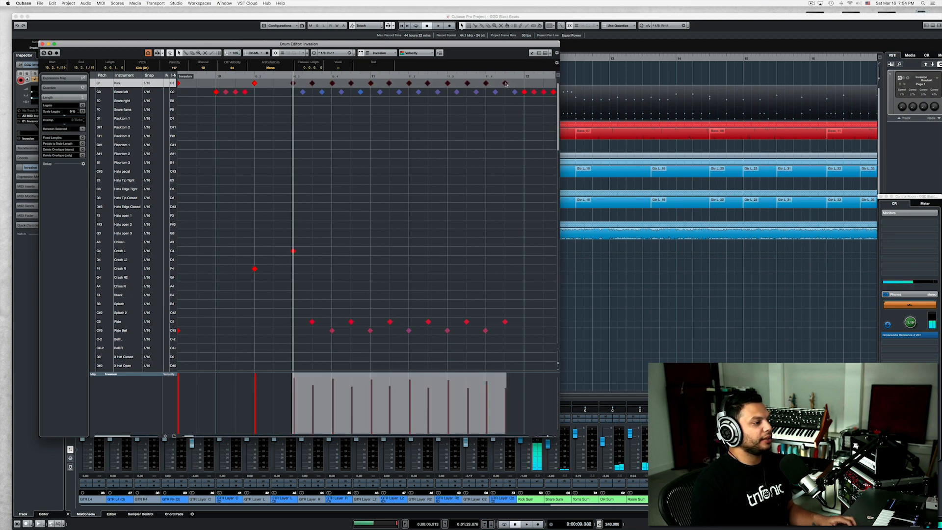
pyautogui.moveTo(305, 300); pyautogui.dragTo(554, 338)
pyautogui.moveTo(231, 343); pyautogui.dragTo(434, 185)
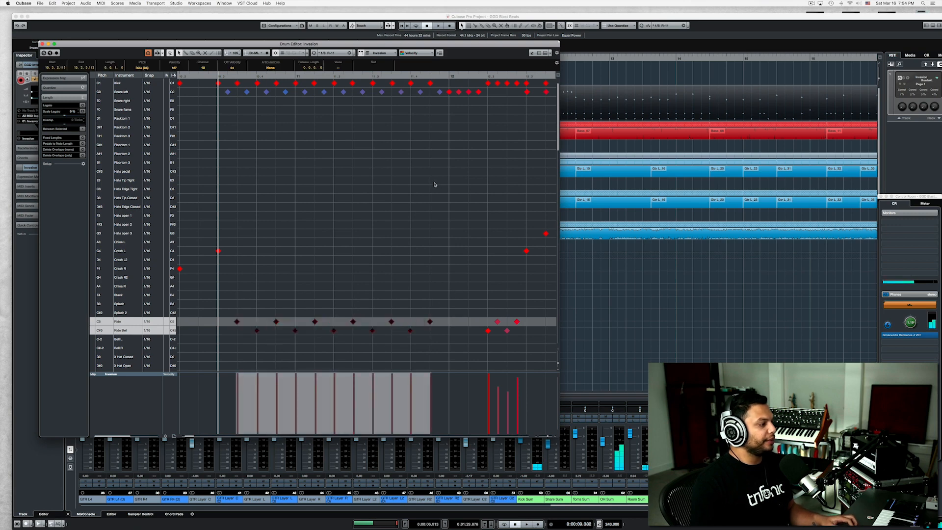
# Select the blast beat's Snare left notes, raise their velocities to a nearly even higher level, and play the pattern.
pyautogui.click(231, 93)
pyautogui.moveTo(222, 88); pyautogui.dragTo(443, 98)
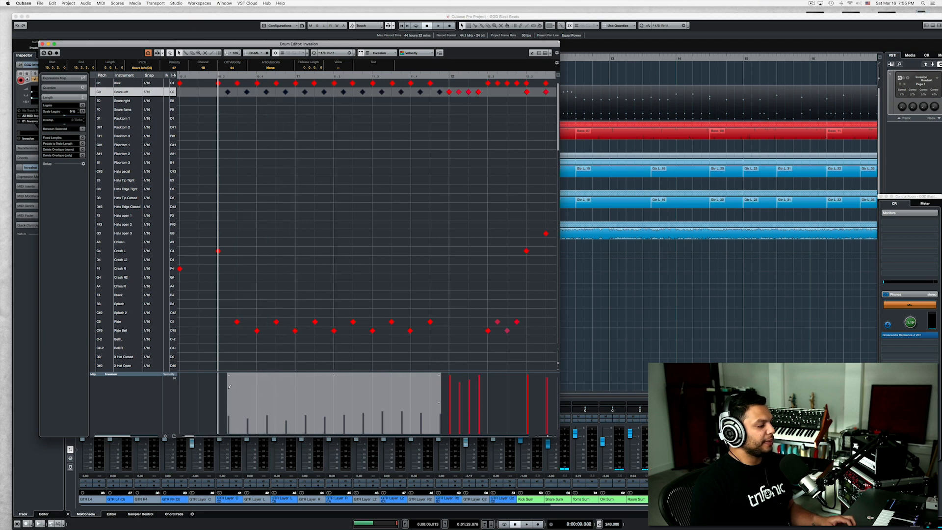
pyautogui.moveTo(226, 388); pyautogui.dragTo(348, 389)
pyautogui.moveTo(413, 386); pyautogui.dragTo(435, 386)
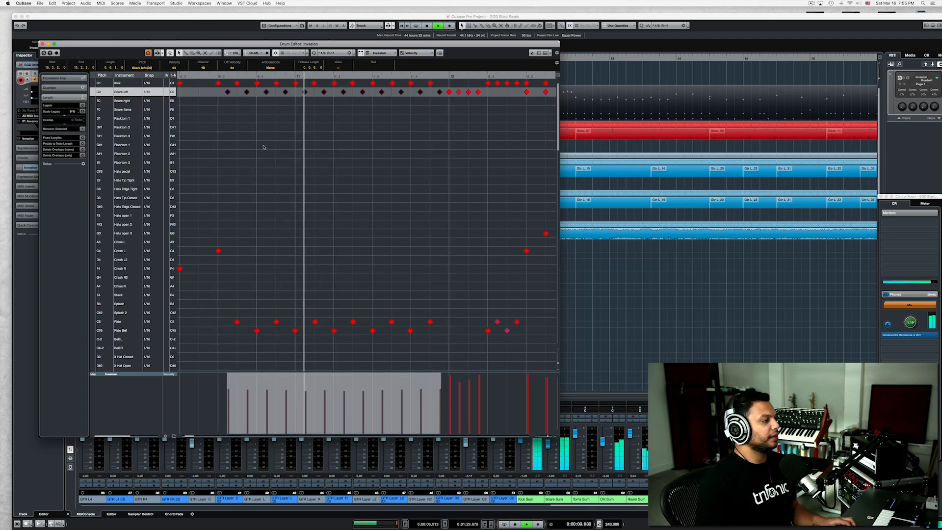
# Lower the velocities of all the blast beat's Snare left notes together and play the pattern in the full mix.
pyautogui.moveTo(222, 103); pyautogui.dragTo(440, 92)
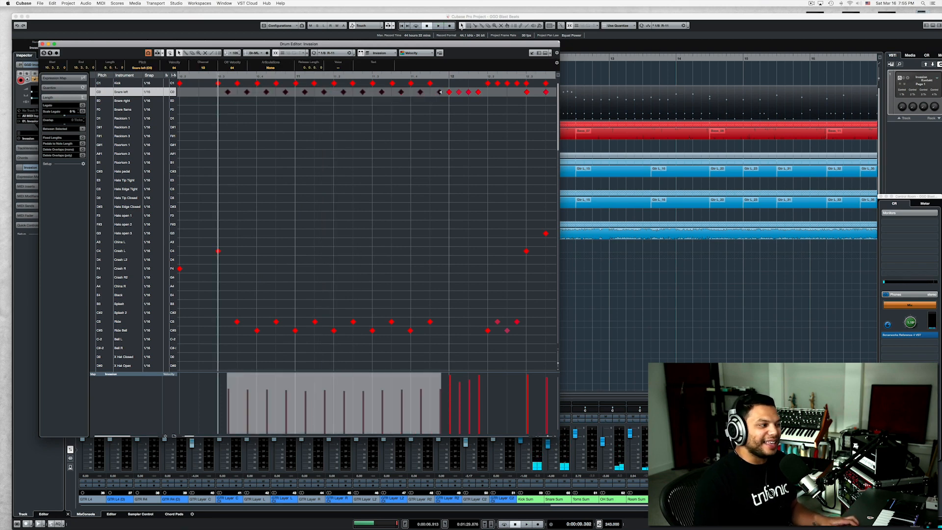
pyautogui.moveTo(440, 93); pyautogui.dragTo(441, 103)
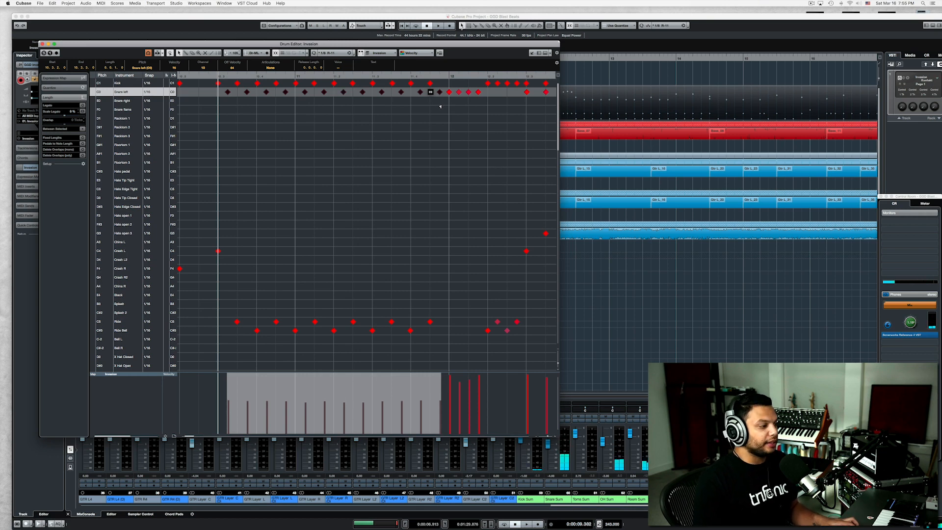
pyautogui.moveTo(440, 106); pyautogui.dragTo(441, 106)
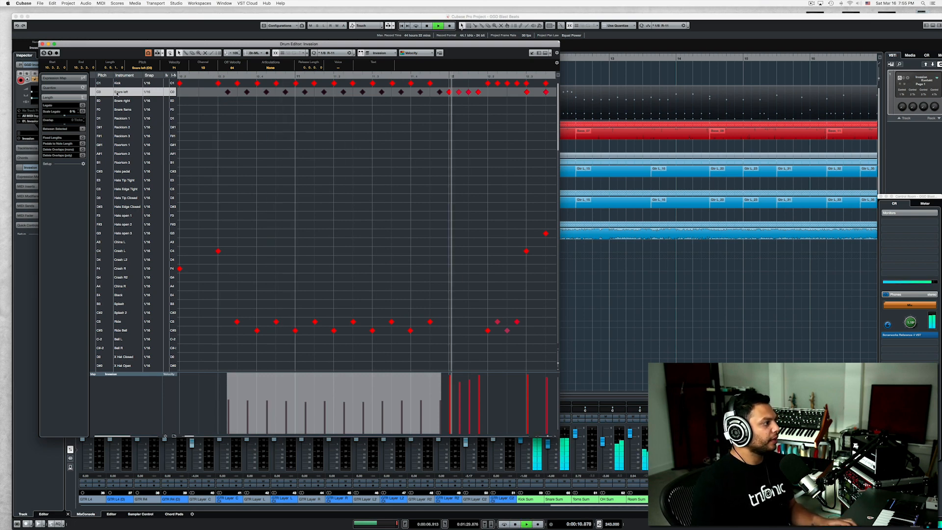
pyautogui.press('space')
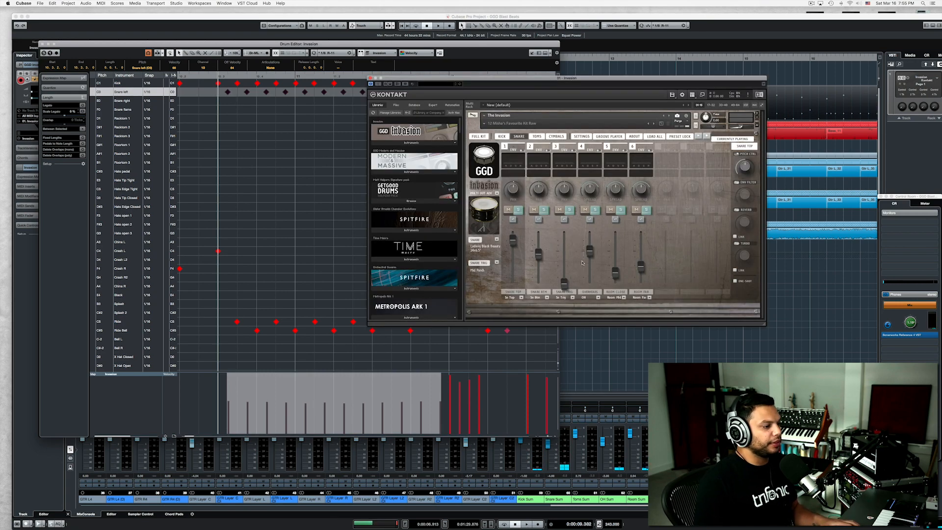
# Raise the snare and kick trigger sample levels in the Invasion mixer while playing the blast beat to compare.
pyautogui.press('space')
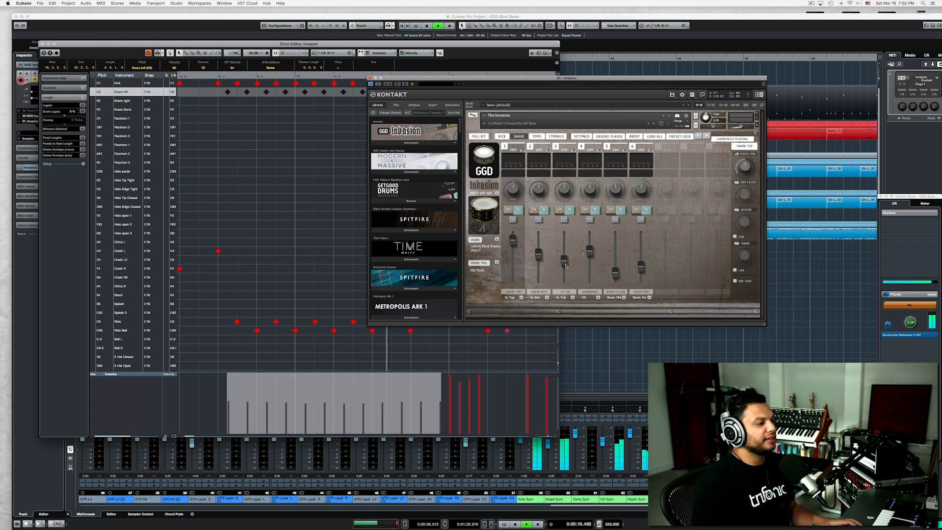
pyautogui.moveTo(564, 284); pyautogui.dragTo(563, 264)
pyautogui.press('space')
pyautogui.press('space')
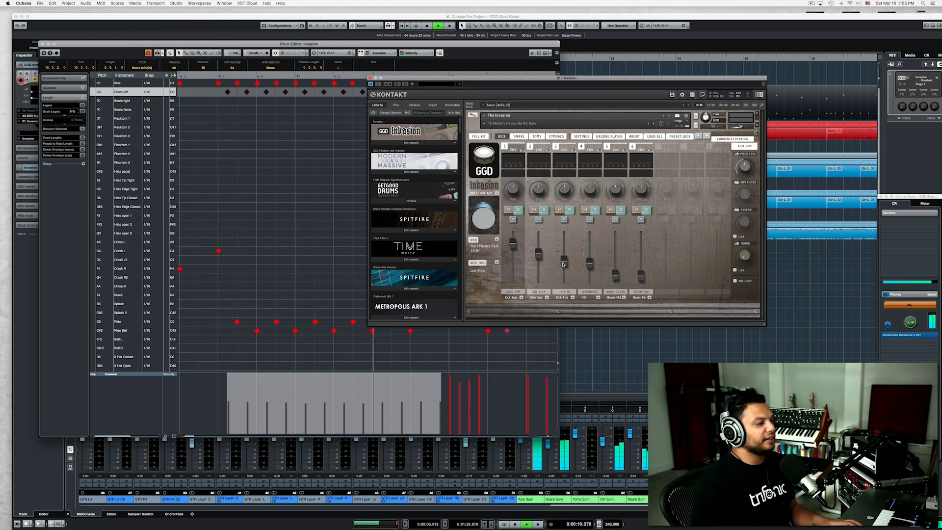
pyautogui.press('space')
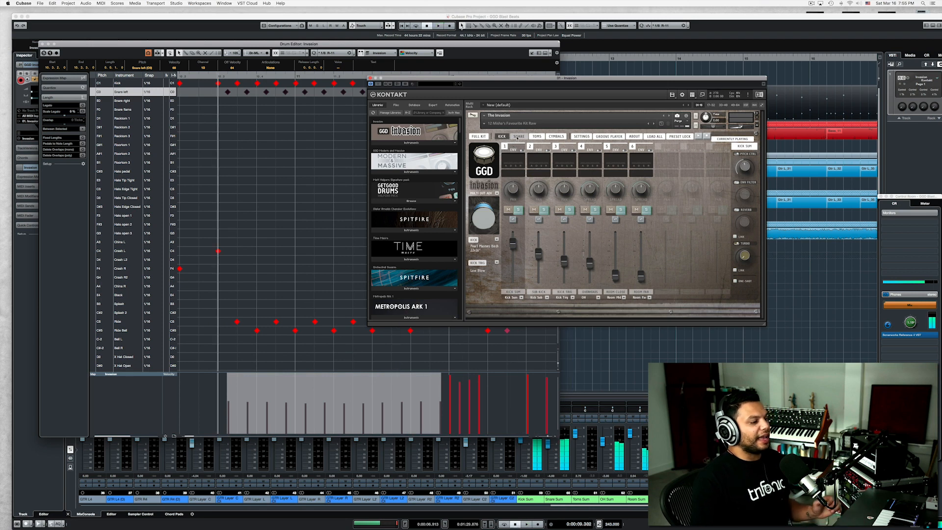
# Swap the Invasion snare for the Pearl Joey Jordison 13x6.5" and play the blast beat with it.
pyautogui.click(518, 136)
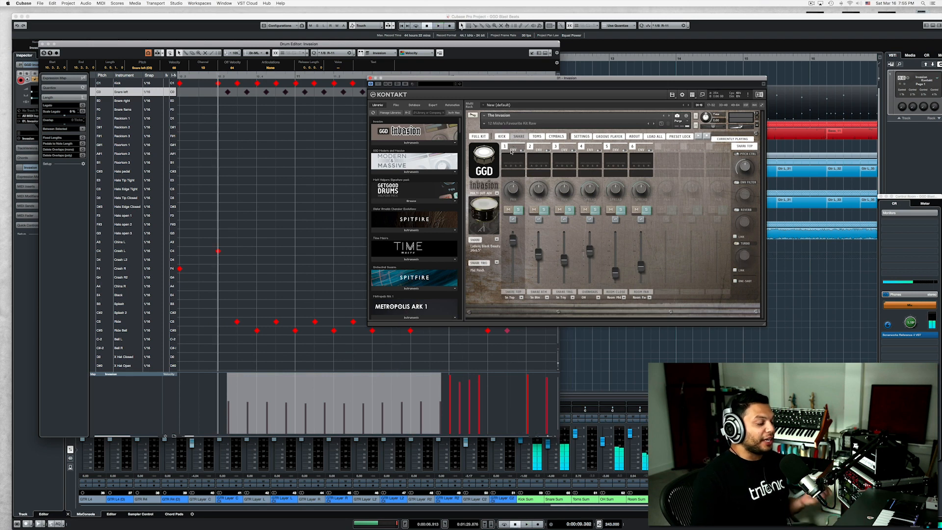
pyautogui.click(485, 206)
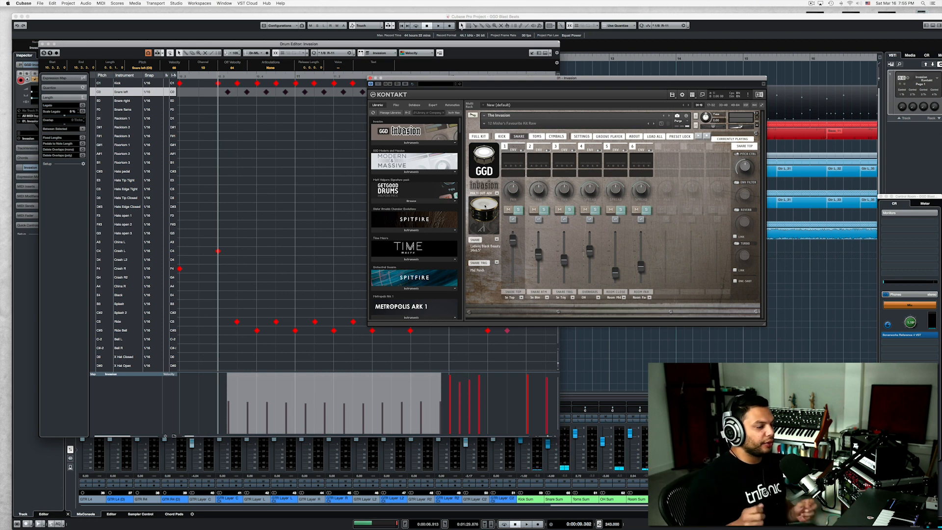
pyautogui.click(496, 240)
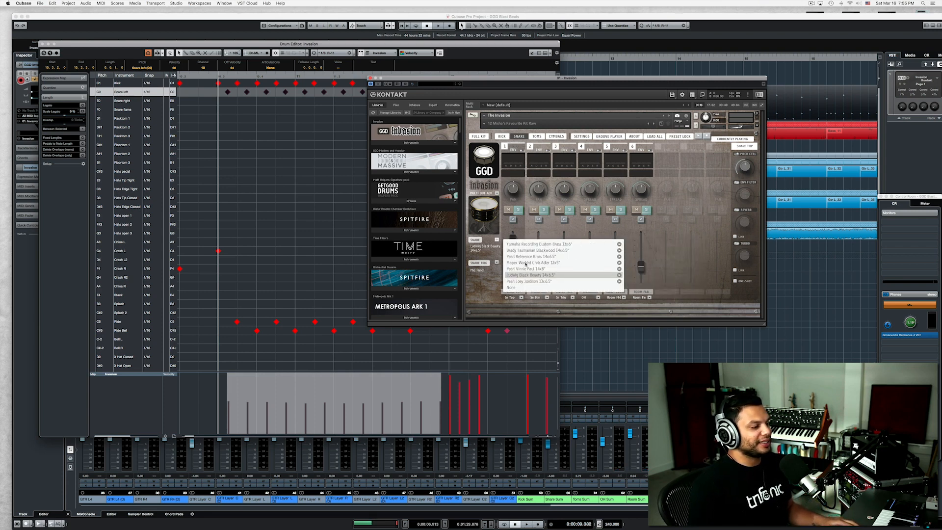
pyautogui.click(528, 281)
pyautogui.press('space')
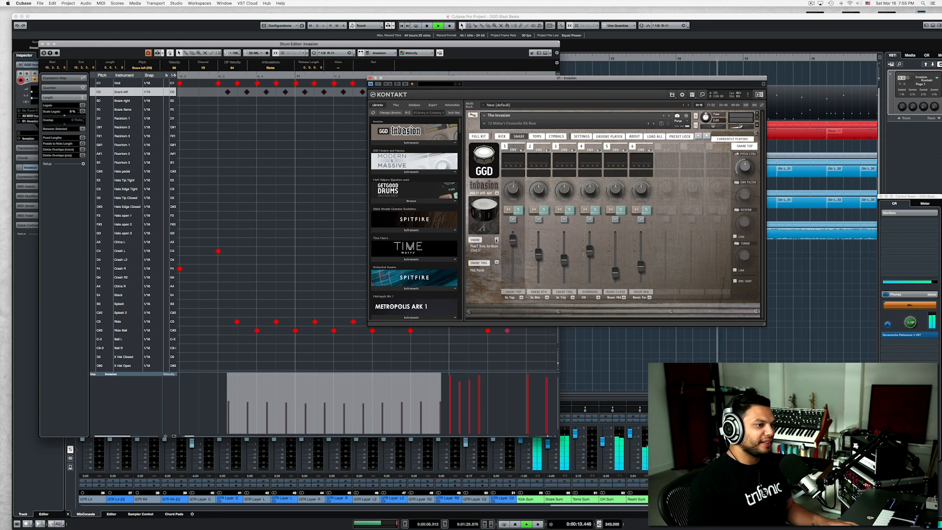
pyautogui.press('space')
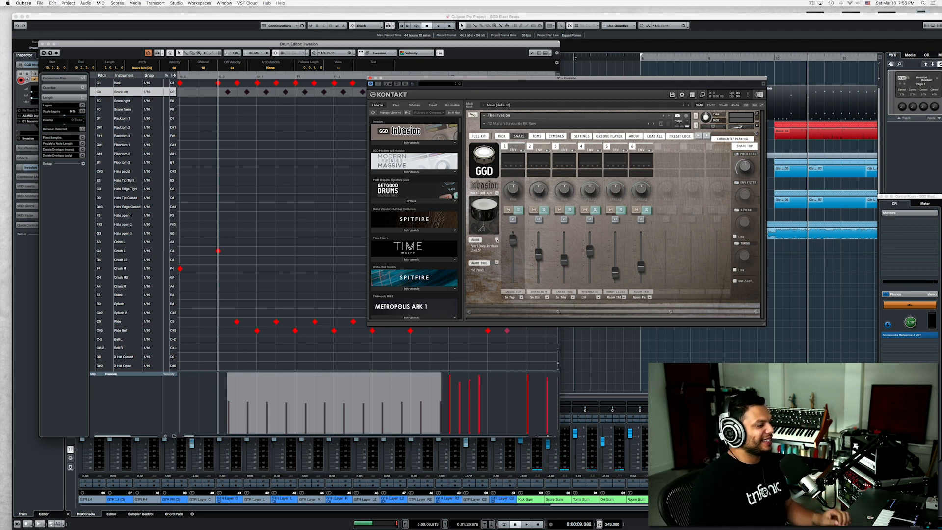
# Try higher velocities on the blast beat's Snare left notes and play the pattern.
pyautogui.click(231, 388)
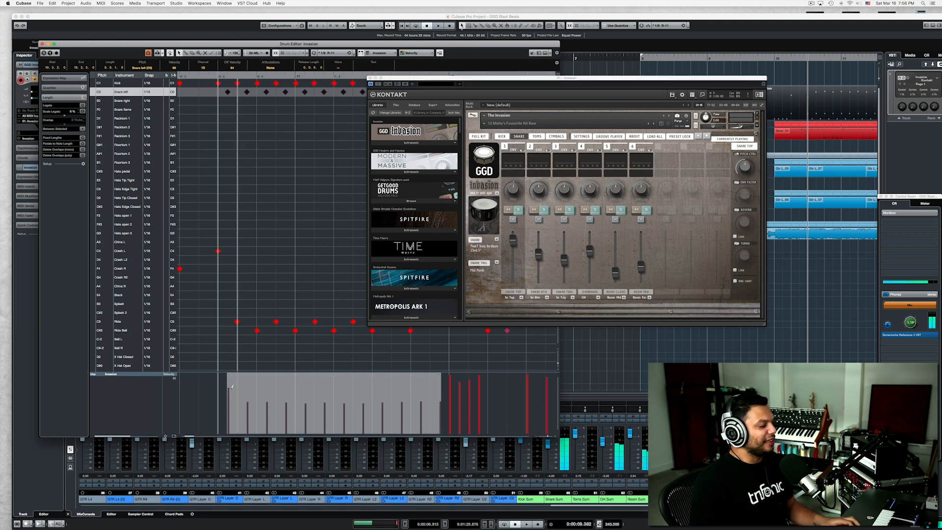
pyautogui.moveTo(243, 388); pyautogui.dragTo(440, 390)
pyautogui.press('space')
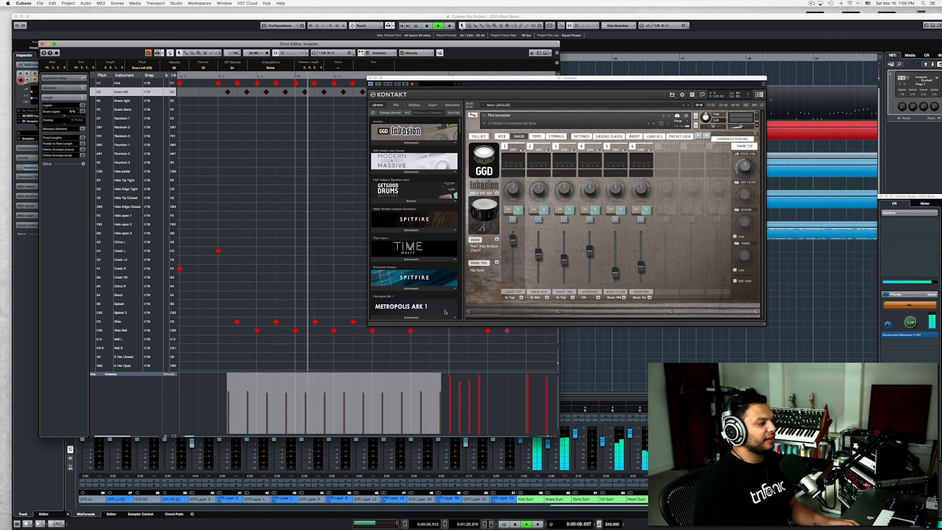
pyautogui.press('space')
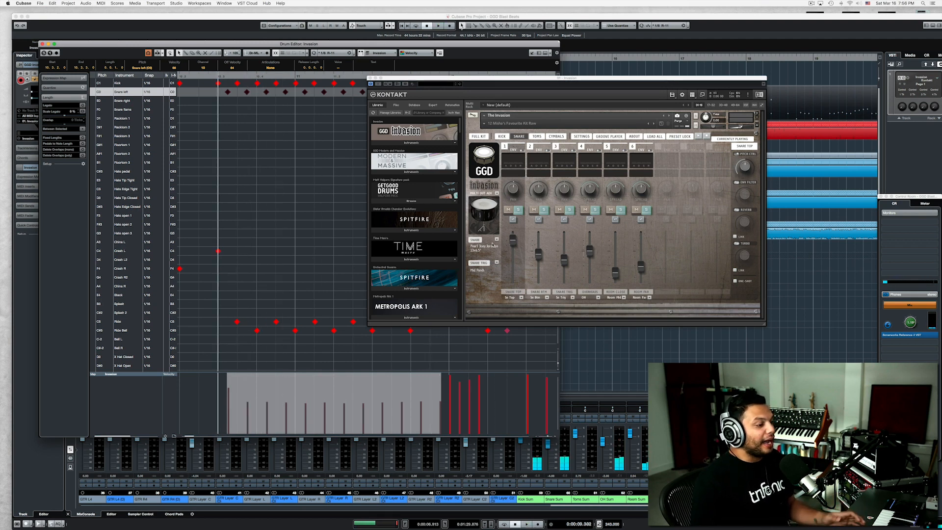
# Set the Invasion snare back to the Ludwig Black Beauty 14x6.5" and close the Kontakt window and the drum editor.
pyautogui.click(496, 239)
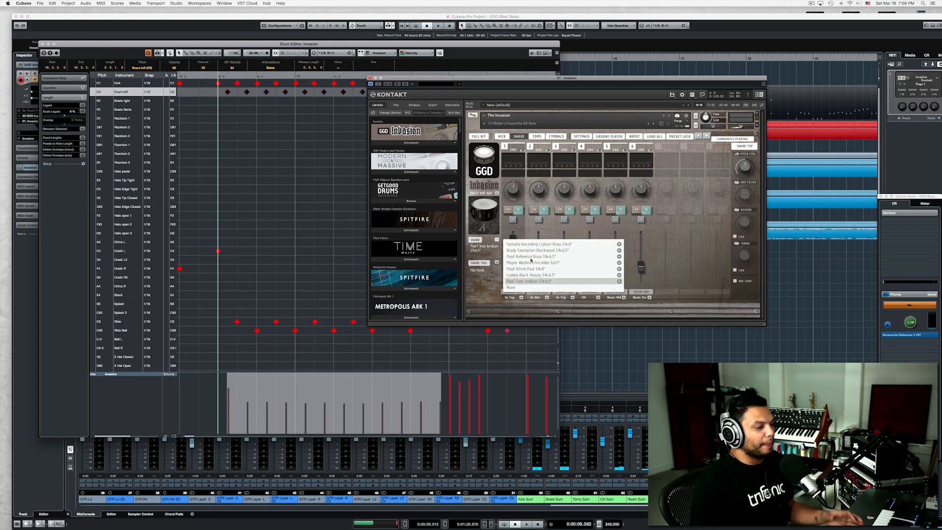
pyautogui.click(525, 275)
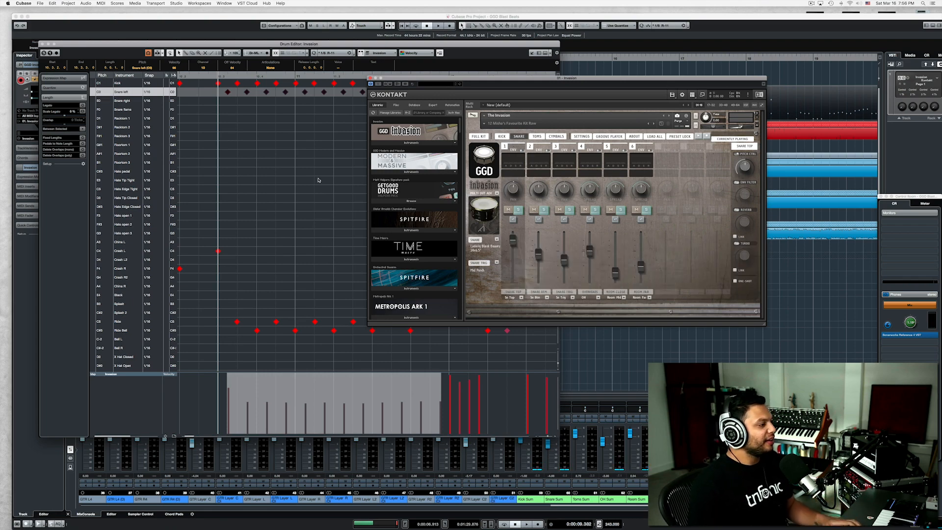
pyautogui.click(371, 78)
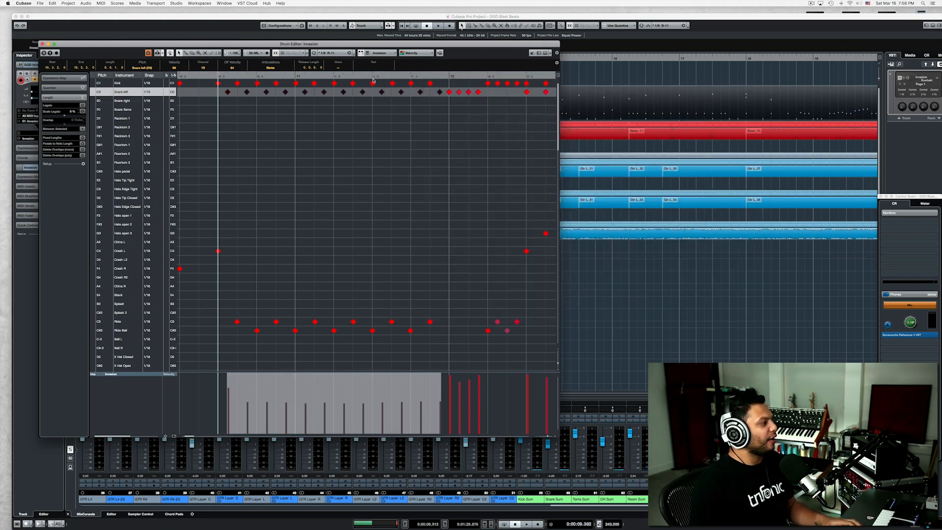
pyautogui.click(43, 44)
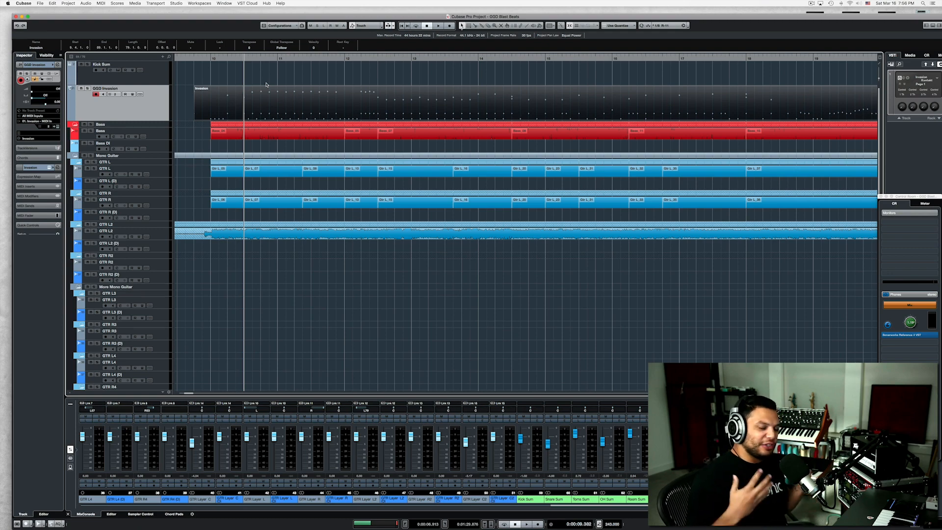
# Play the blast beat in the full mix and look over the rest of the Invasion part up to the section around bar 32.
pyautogui.press('space')
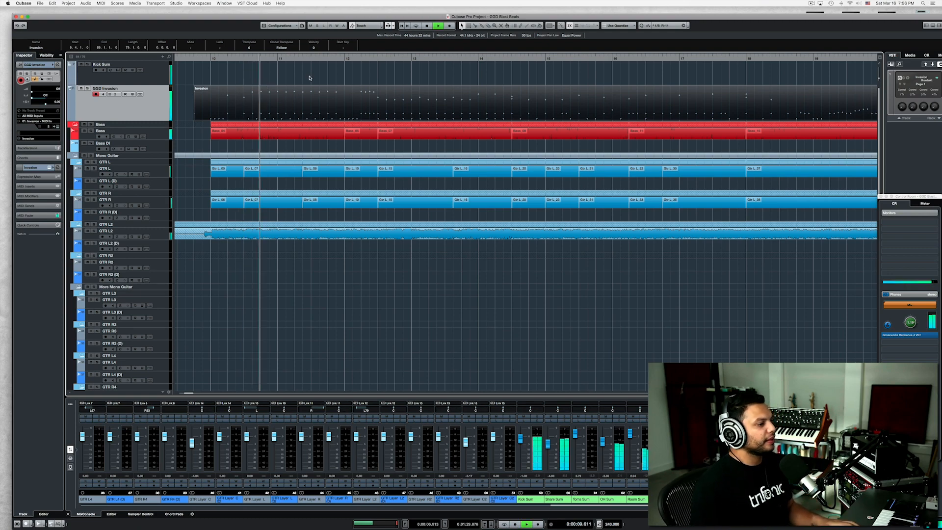
pyautogui.scroll(-2, 343, 102)
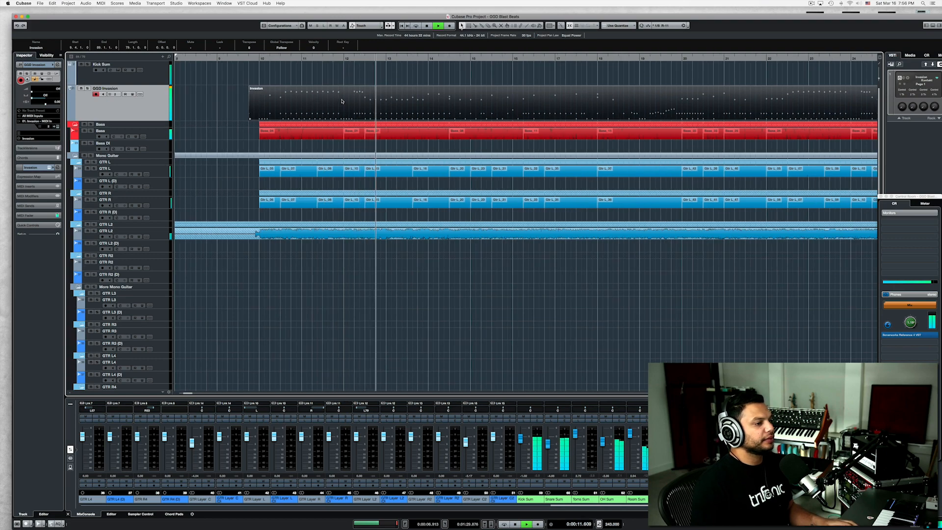
pyautogui.hscroll(4, 342, 101)
pyautogui.scroll(-3, 342, 101)
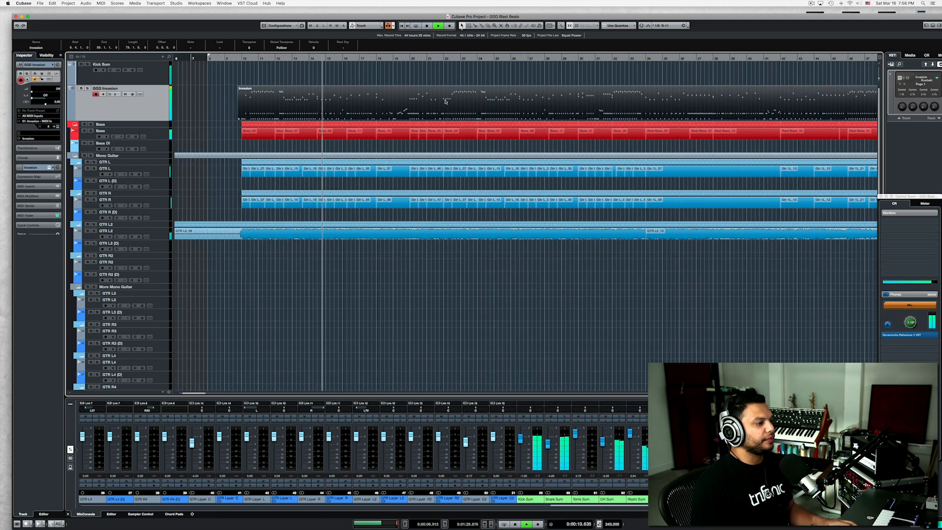
pyautogui.press('space')
pyautogui.hscroll(5, 444, 90)
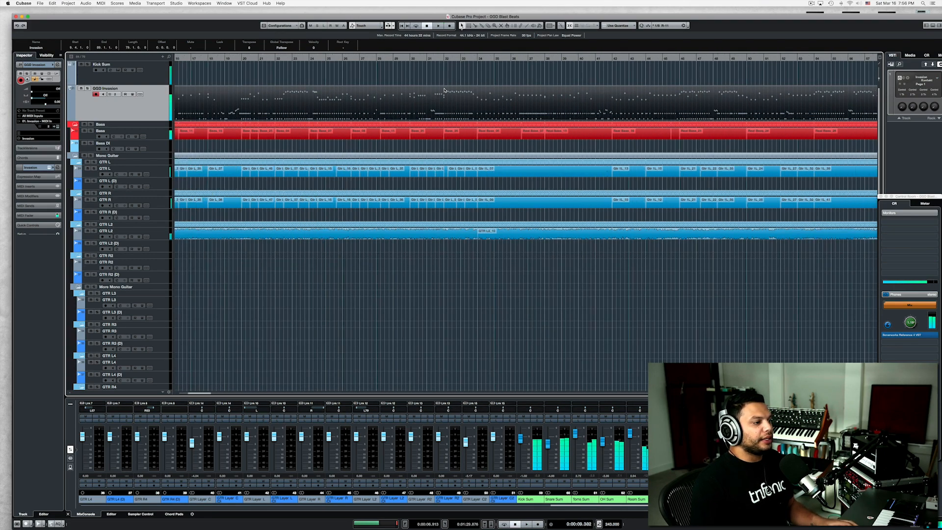
# Move the playback position to just before bar 32, open the Invasion part's drum editor, and play the second blast beat.
pyautogui.click(442, 63)
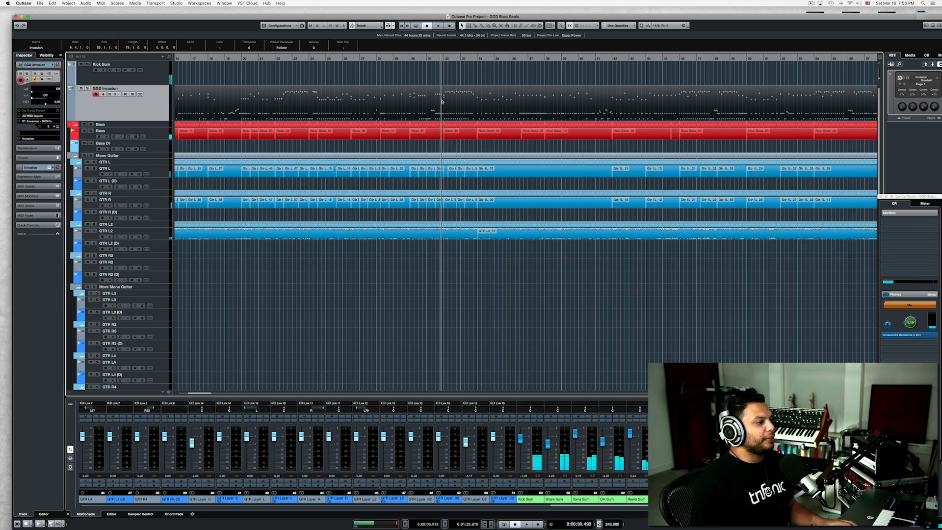
pyautogui.doubleClick(420, 107)
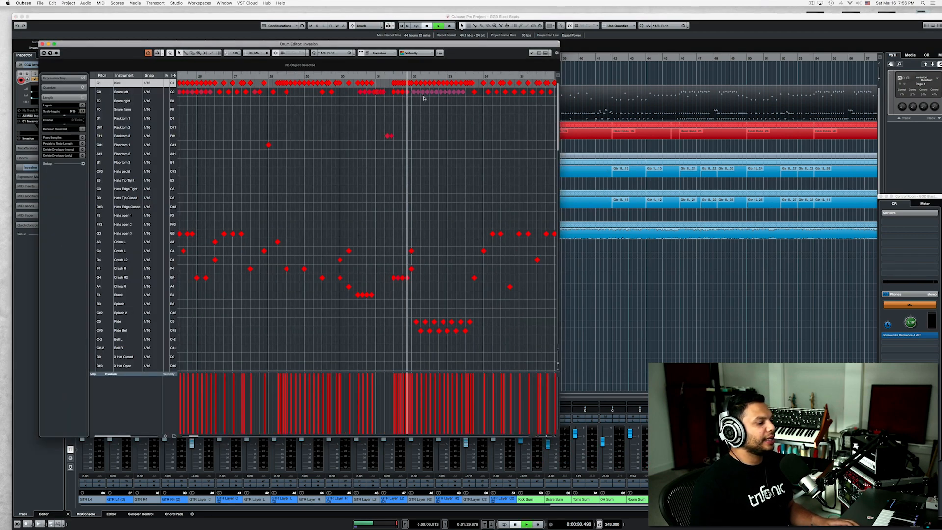
pyautogui.press('space')
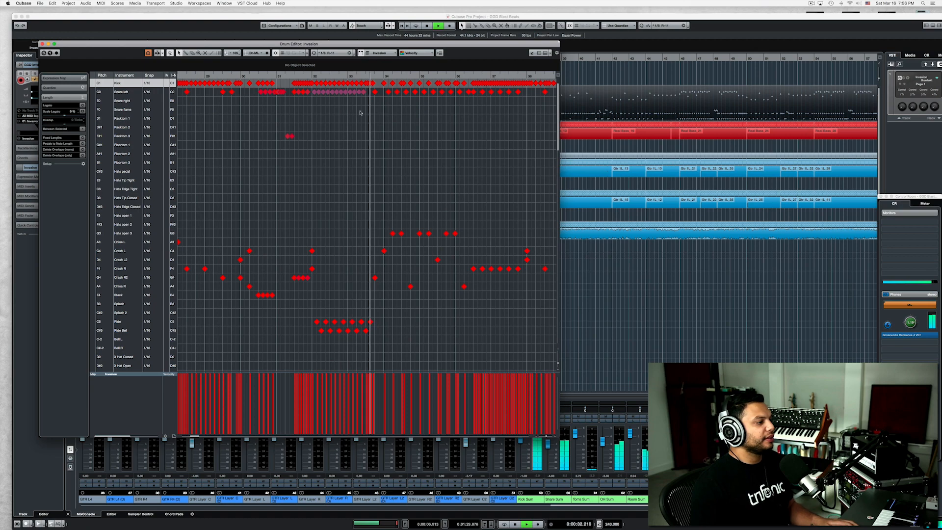
pyautogui.press('space')
# Play the continuous kick pattern with Crash R and snare hits that starts midway through bar 36.
pyautogui.hscroll(5, 338, 89)
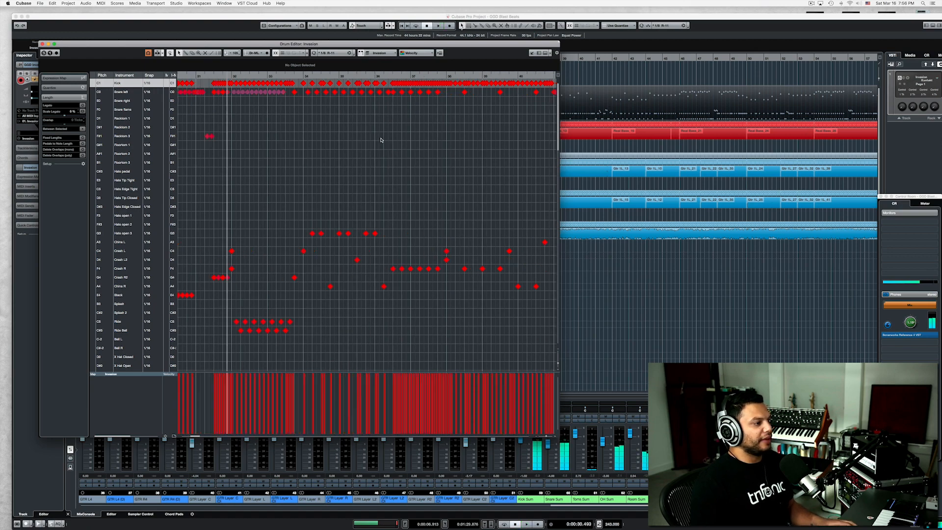
pyautogui.click(342, 76)
pyautogui.press('space')
pyautogui.scroll(3, 364, 134)
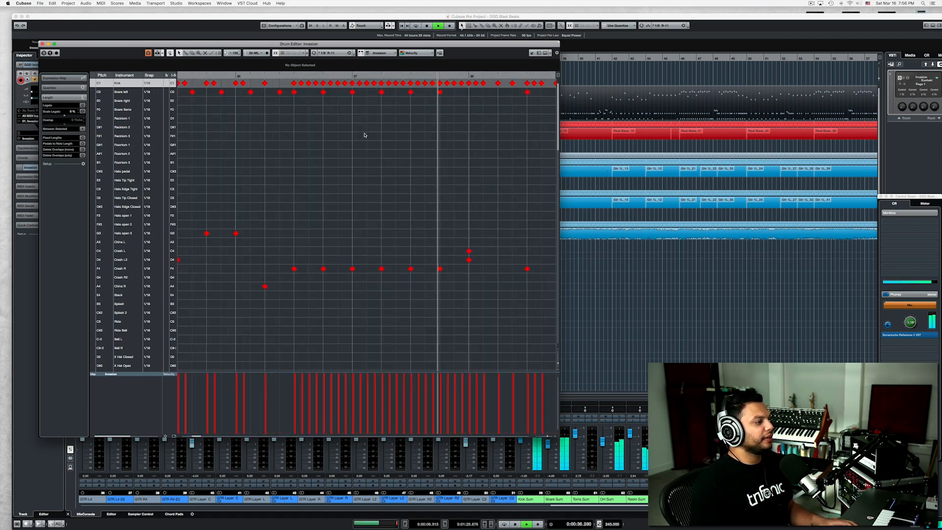
pyautogui.press('space')
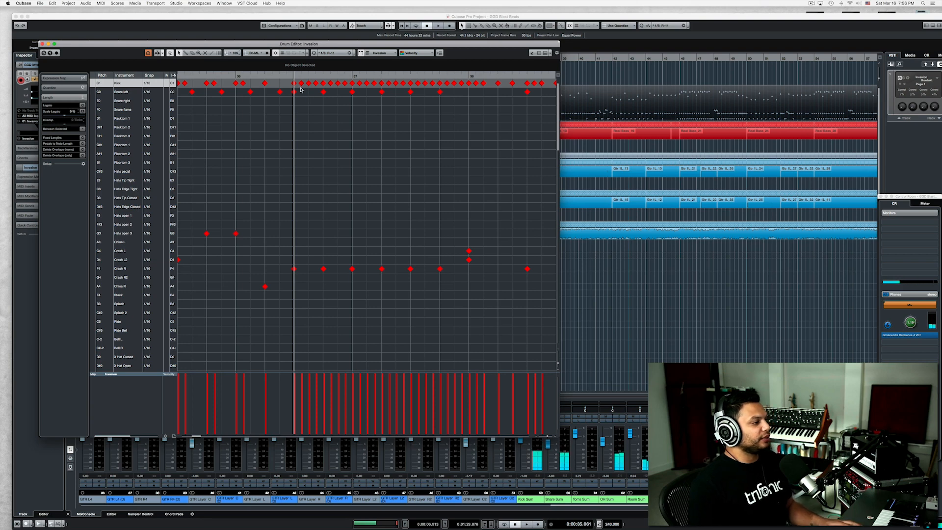
# Select the second kick of the continuous pattern in bar 36 and set the quantize preset to 1/32.
pyautogui.click(300, 83)
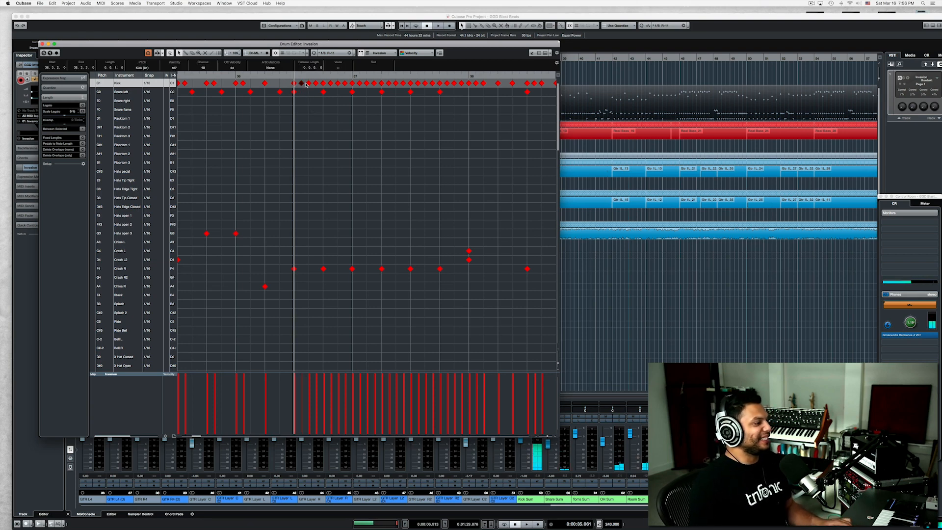
pyautogui.scroll(-2, 338, 54)
pyautogui.click(338, 54)
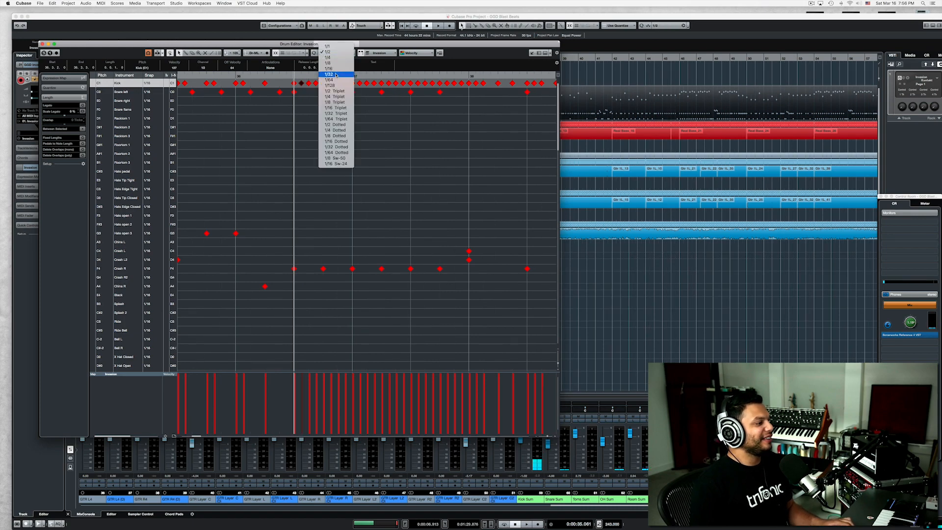
pyautogui.click(336, 73)
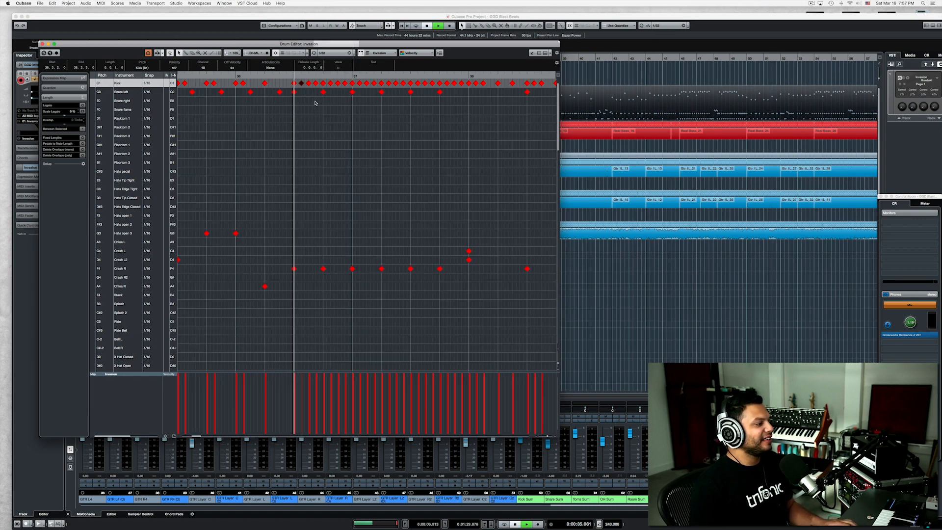
# Play the continuous kick section with its Crash R and snare hits, starting midway through bar 36.
pyautogui.press('space')
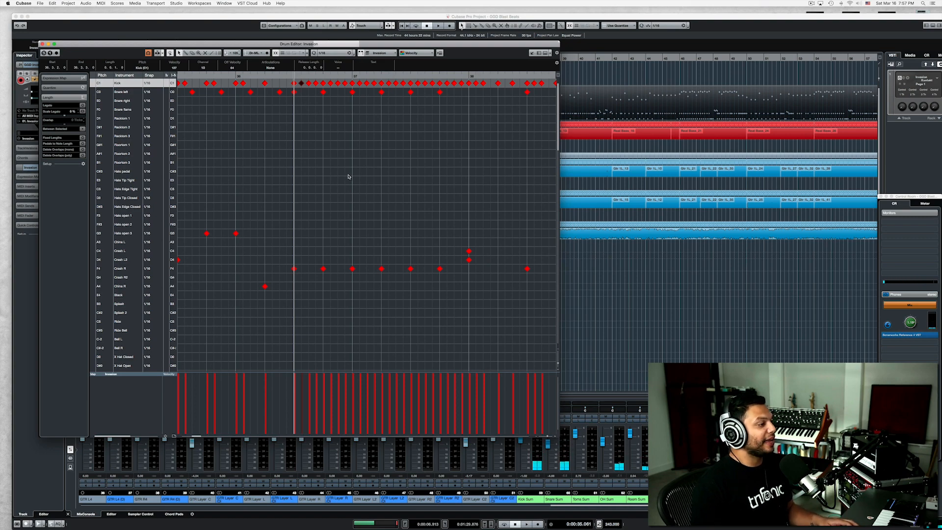
pyautogui.scroll(-2, 350, 179)
pyautogui.press('space')
pyautogui.scroll(-3, 349, 175)
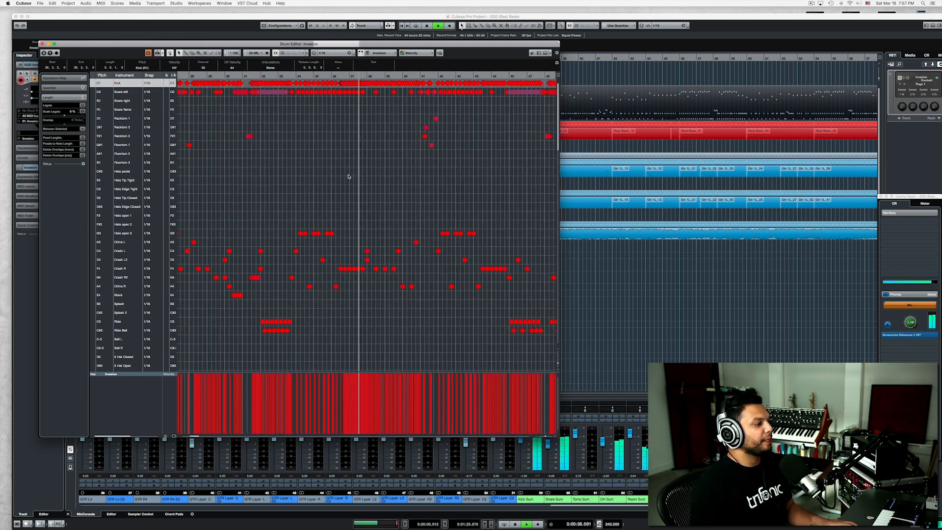
pyautogui.scroll(5, 294, 111)
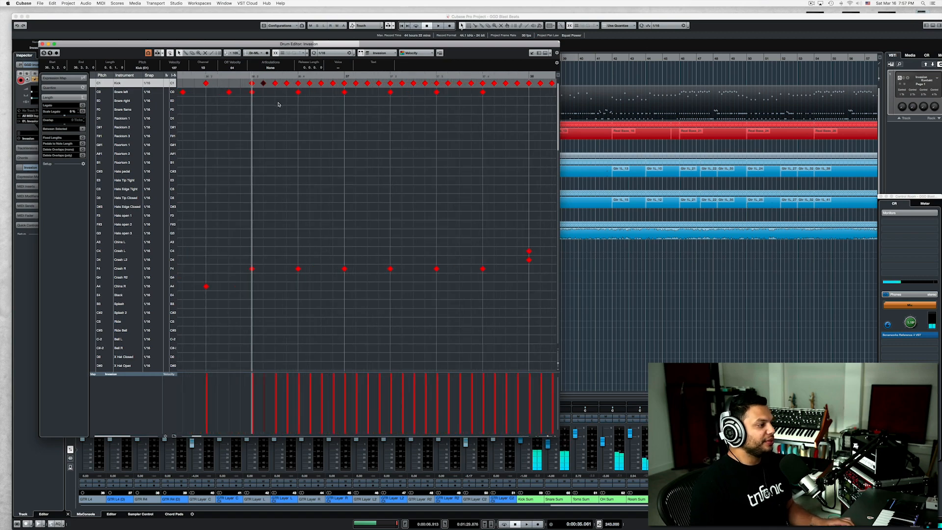
# Draw Snare left hits midway between the existing ones from mid bar 36 to bar 38, with velocities matching the existing hits.
pyautogui.rightClick(267, 100)
pyautogui.click(275, 98)
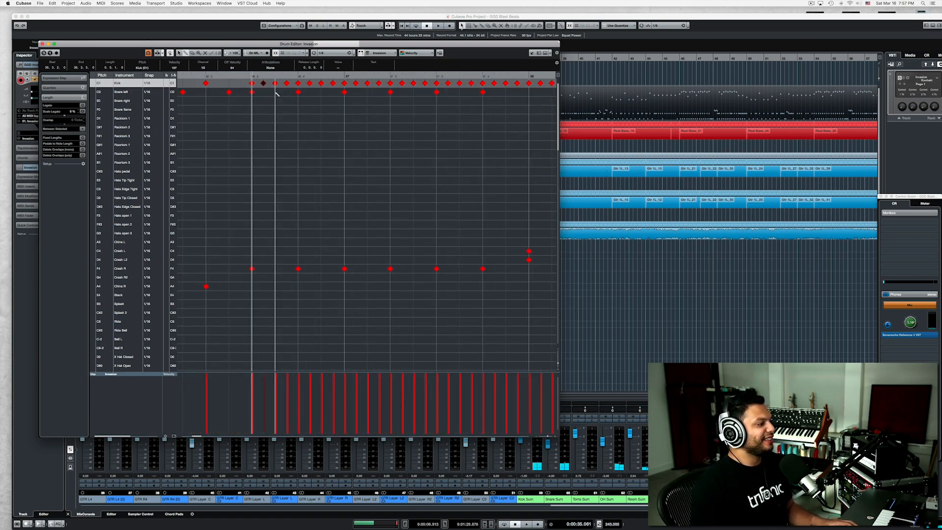
pyautogui.click(275, 92)
pyautogui.click(321, 92)
pyautogui.click(367, 92)
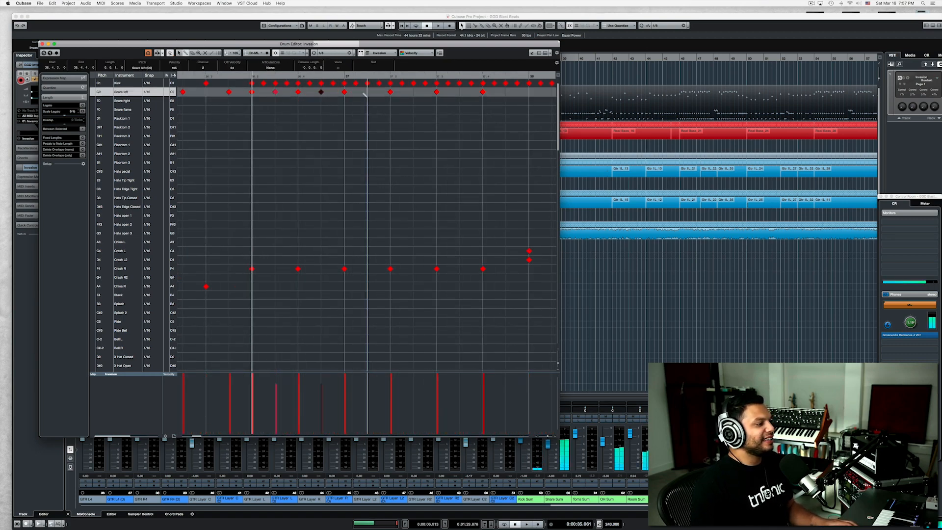
pyautogui.click(414, 92)
pyautogui.click(459, 92)
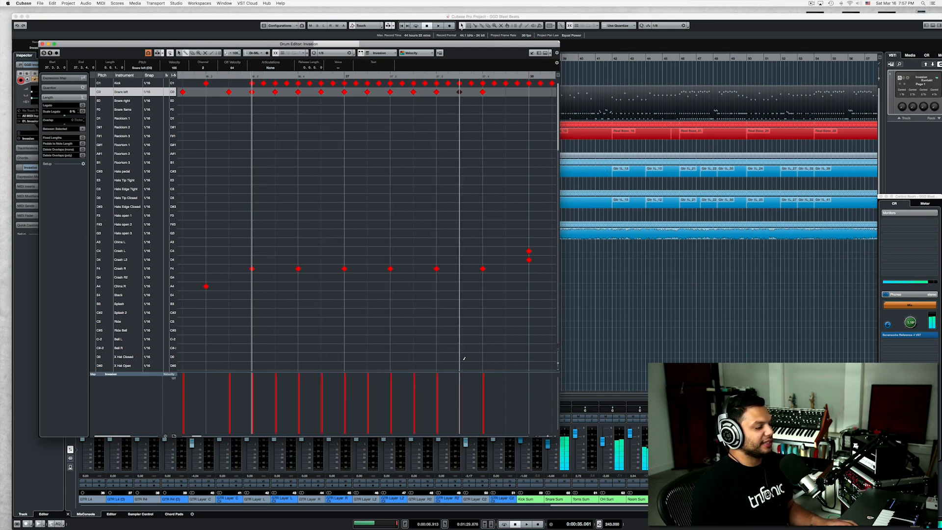
pyautogui.click(506, 91)
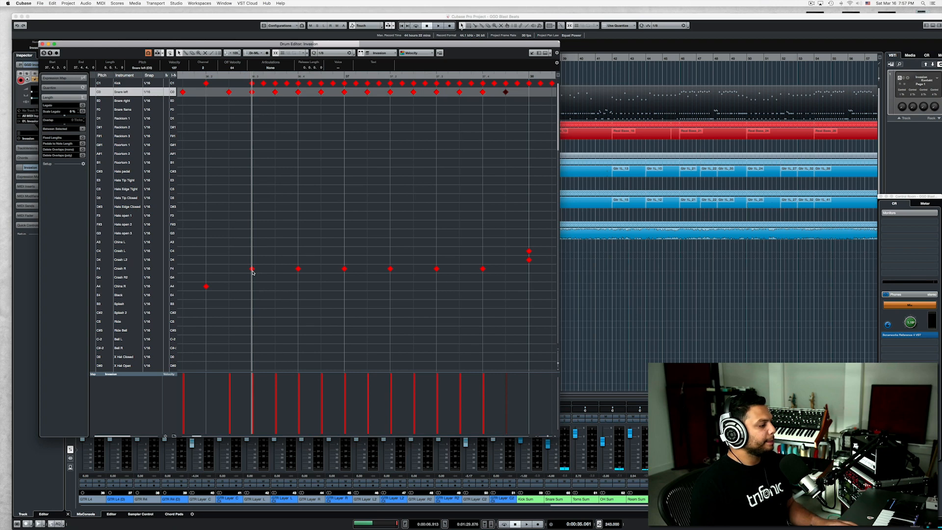
# Transpose the six Crash R hits between mid bar 36 and bar 38 to the China R lane.
pyautogui.moveTo(253, 272); pyautogui.dragTo(501, 261)
pyautogui.press('Down')
pyautogui.press('Down')
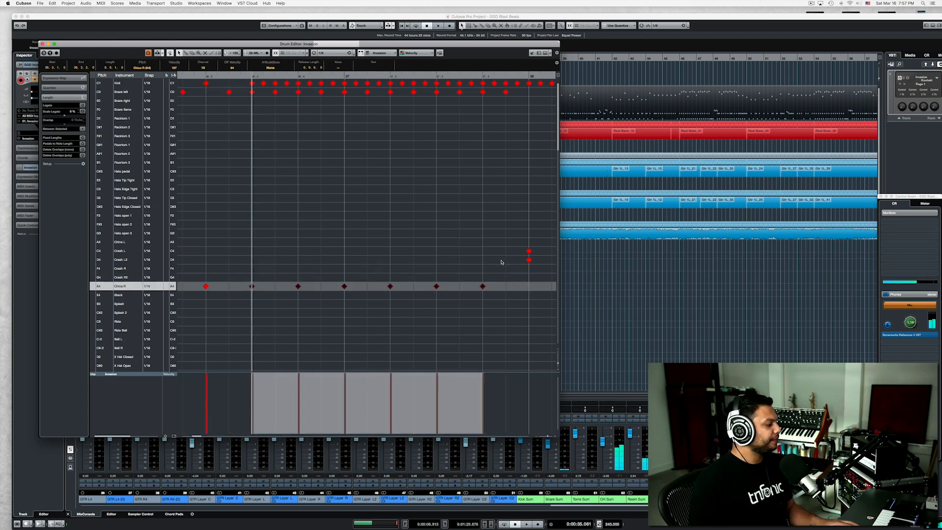
pyautogui.press('Down')
pyautogui.press('Down')
pyautogui.press('Down')
pyautogui.press('Down')
pyautogui.press('Up')
pyautogui.press('Up')
pyautogui.press('Up')
pyautogui.press('Up')
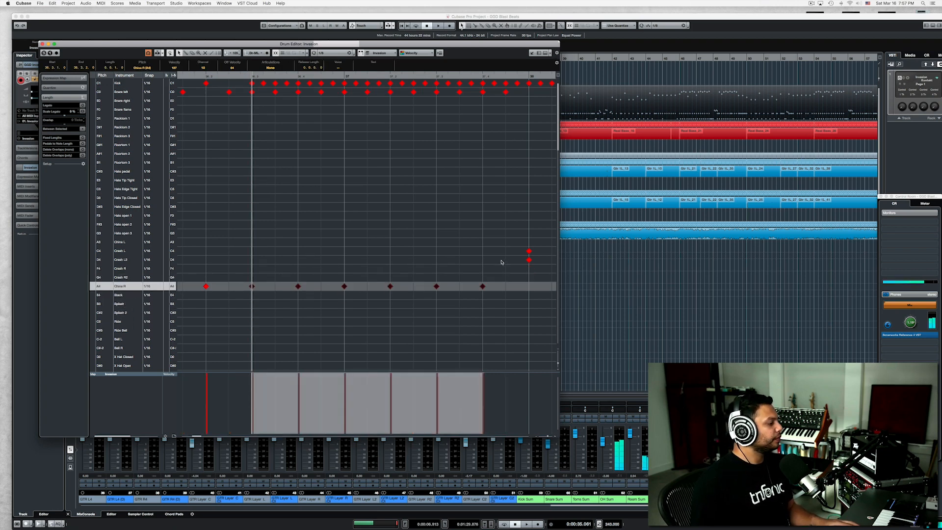
pyautogui.press('Up')
pyautogui.press('Down')
# Draw six more China R hits midway between the existing ones from mid bar 36 to bar 38.
pyautogui.rightClick(260, 297)
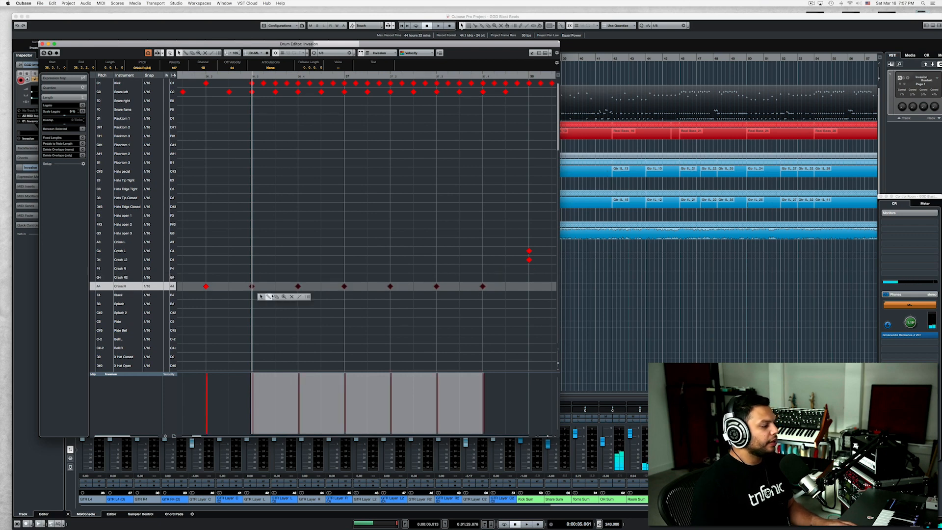
pyautogui.click(266, 298)
pyautogui.click(276, 287)
pyautogui.click(322, 287)
pyautogui.click(367, 286)
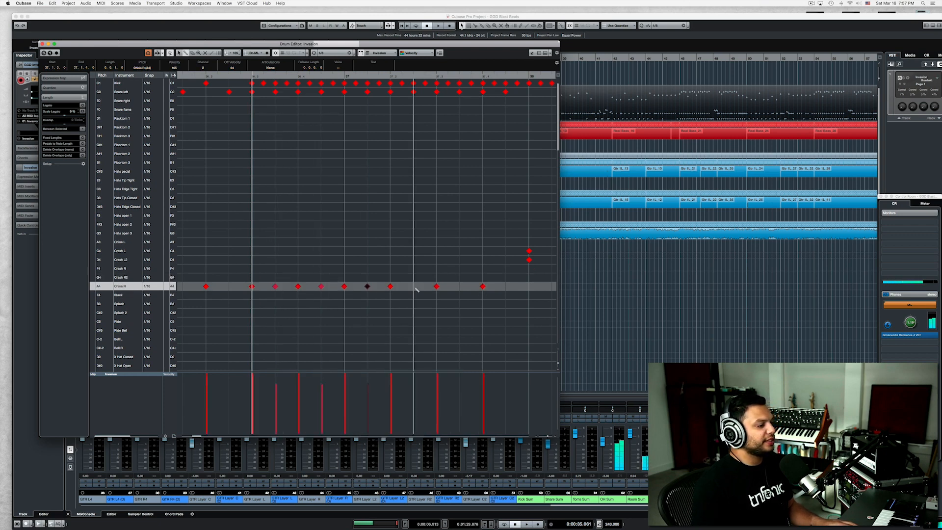
pyautogui.click(413, 287)
pyautogui.click(459, 287)
pyautogui.click(506, 287)
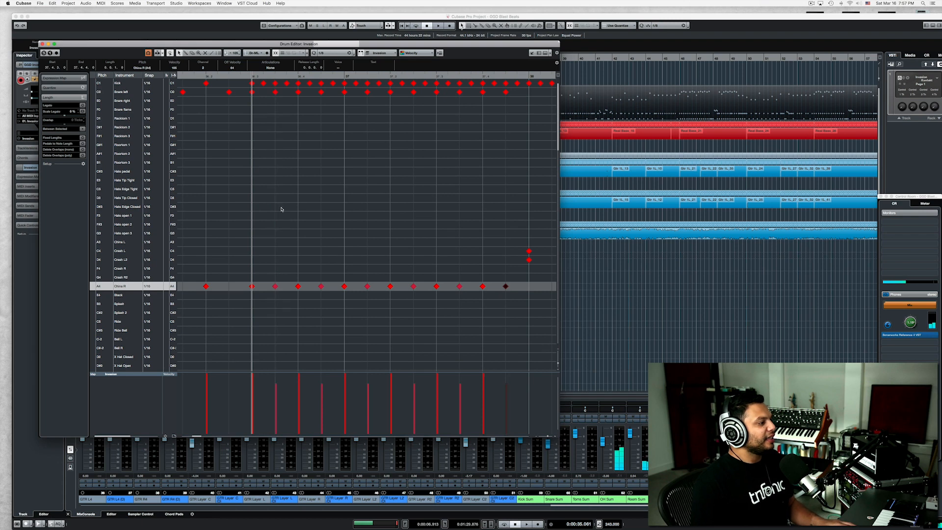
# Try the kick and China R pattern without its Snare left hits, and undo their deletion.
pyautogui.moveTo(247, 89); pyautogui.dragTo(523, 93)
pyautogui.press('Delete')
pyautogui.press('space')
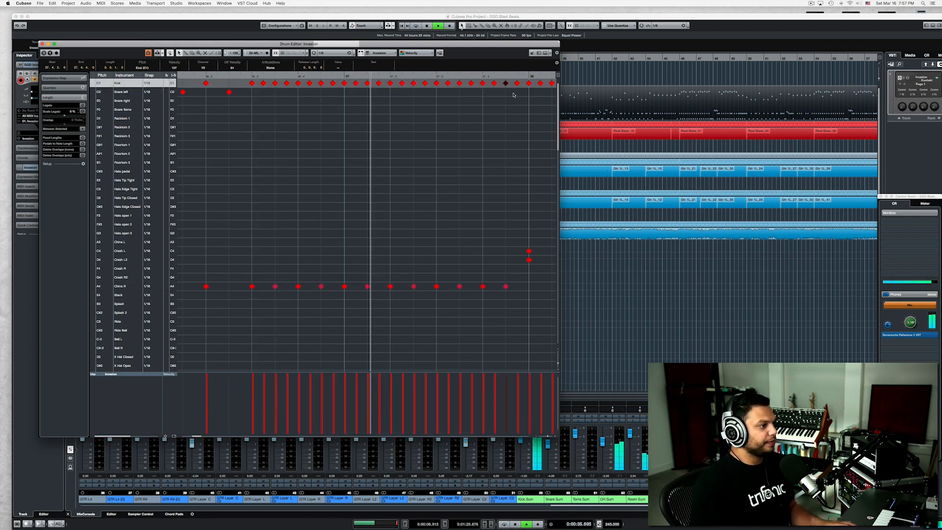
pyautogui.press('space')
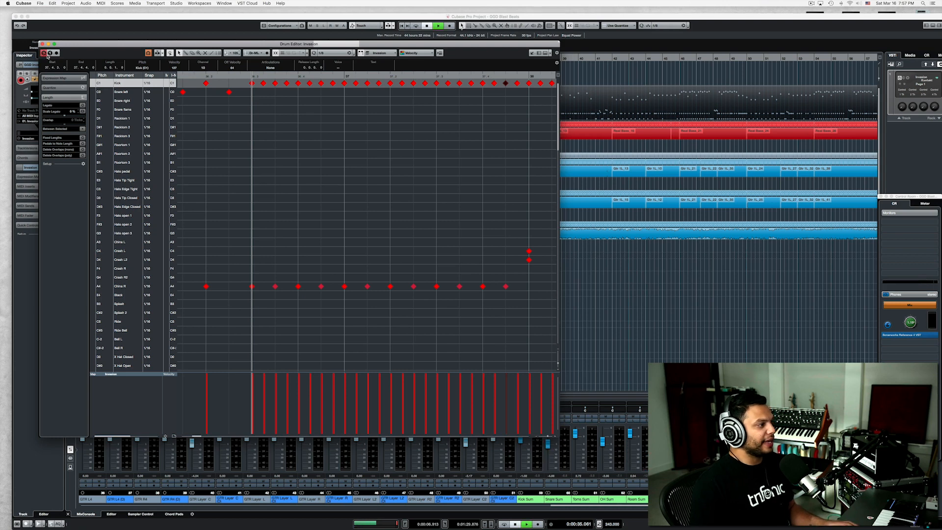
pyautogui.press('space')
pyautogui.press('space')
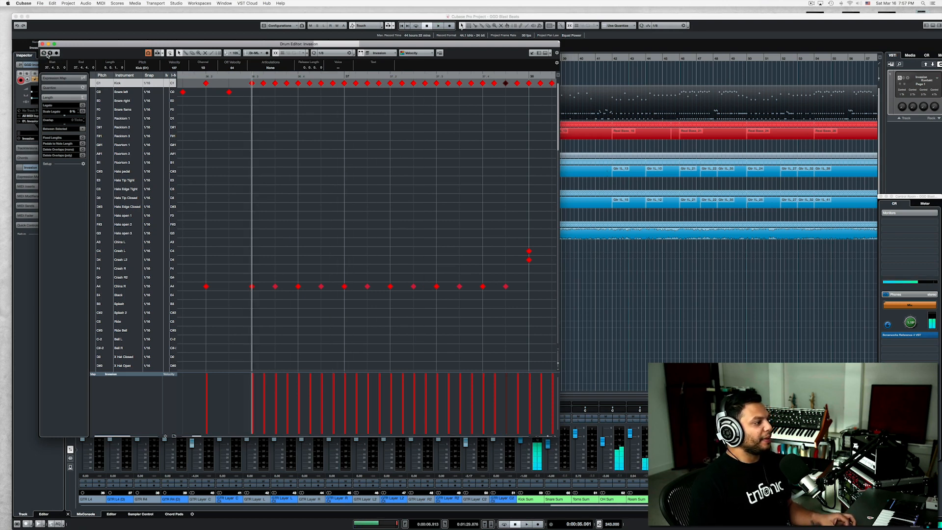
pyautogui.press('super+z')
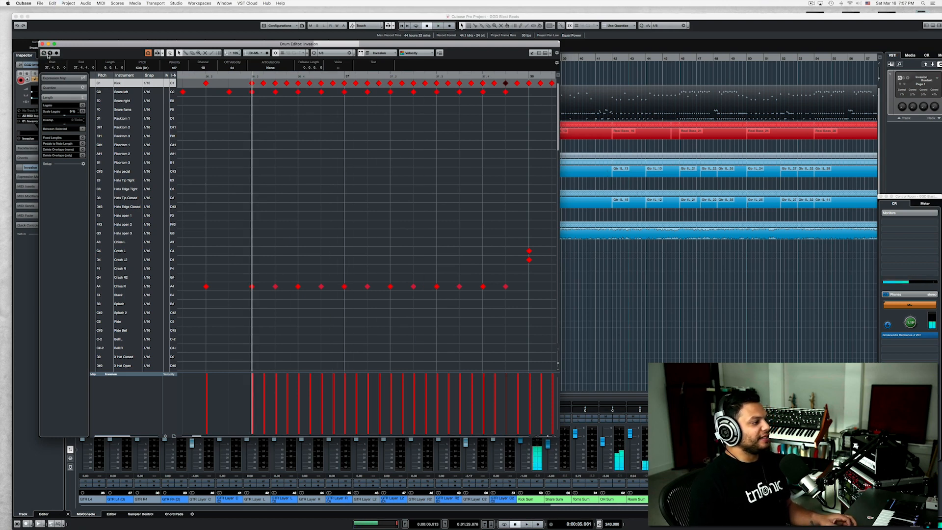
# Play the blast beat from its first Snare left hit with kick, snare and China R together.
pyautogui.click(252, 93)
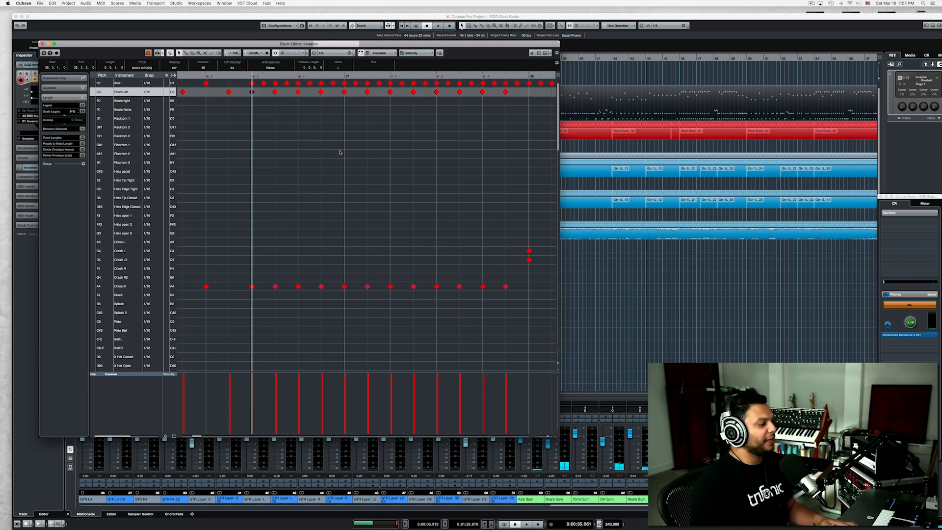
pyautogui.press('space')
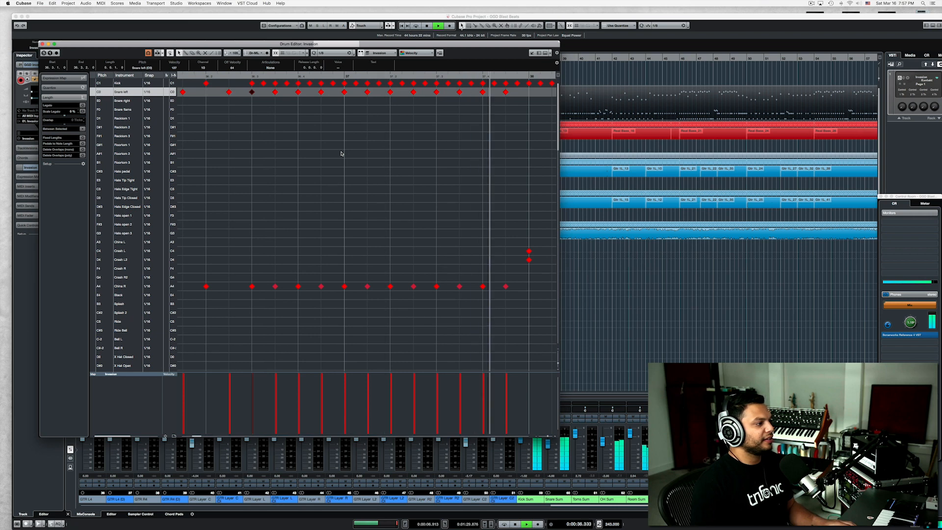
pyautogui.press('space')
# Lower the velocities of every second Snare left hit in the blast beat and play the result.
pyautogui.click(275, 92)
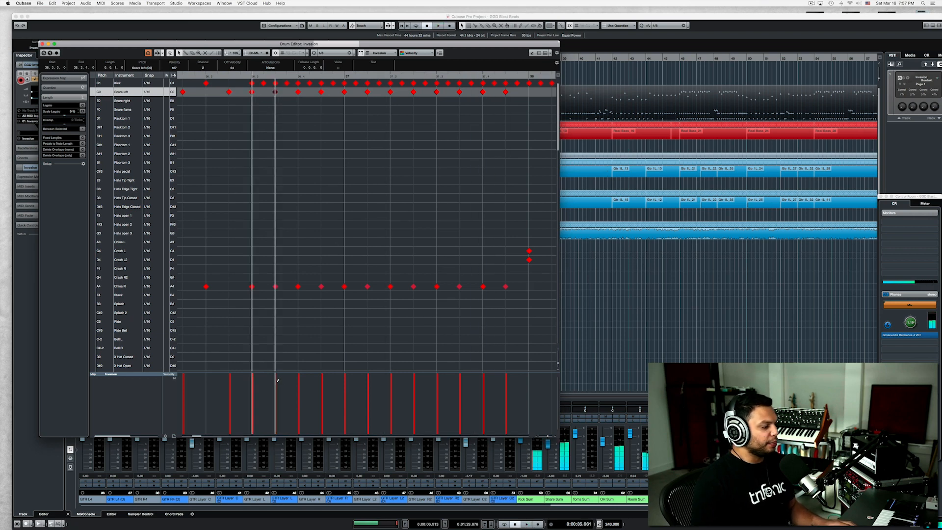
pyautogui.click(323, 380)
pyautogui.click(370, 380)
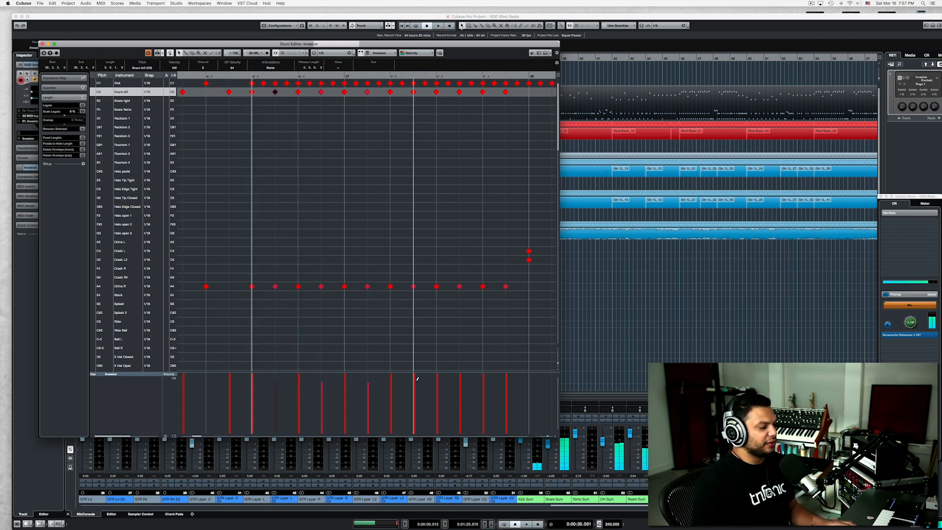
pyautogui.click(415, 380)
pyautogui.press('space')
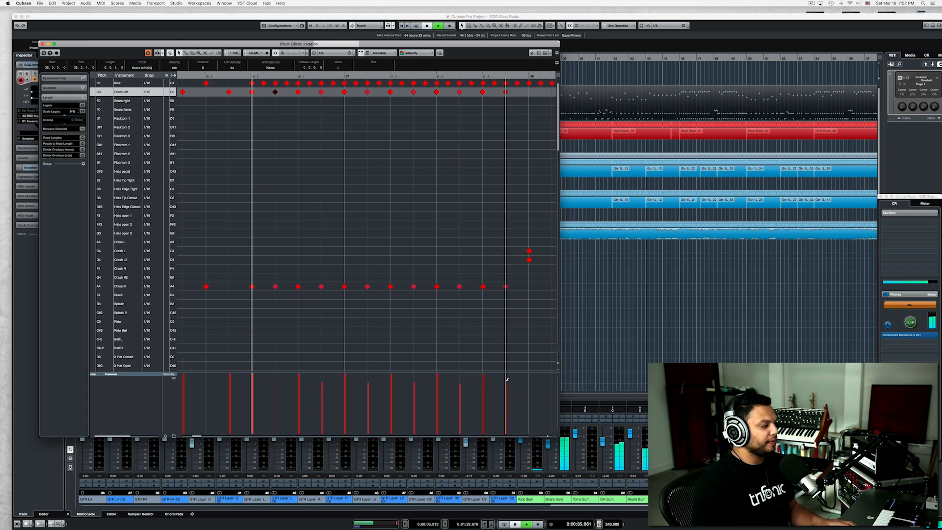
pyautogui.press('space')
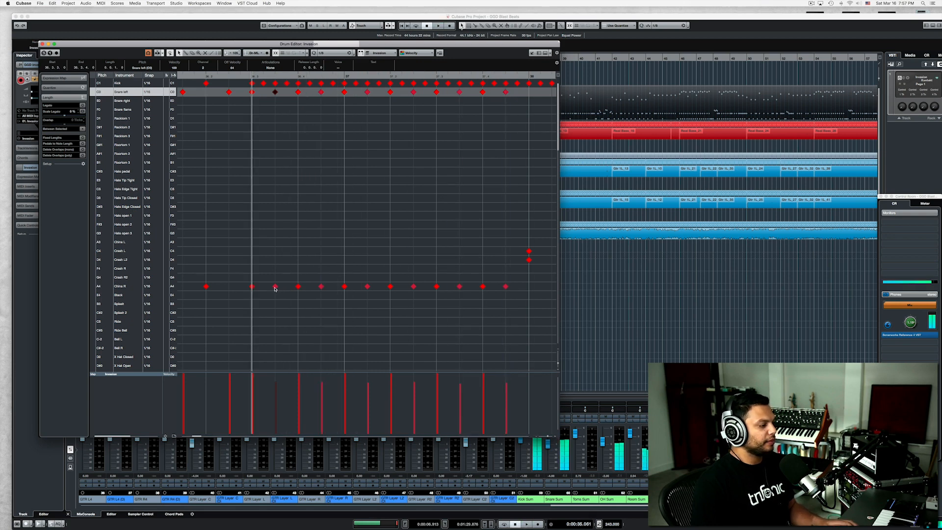
# Audition the softer off-beat China R and Snare left hits and play the blast beat again.
pyautogui.click(275, 286)
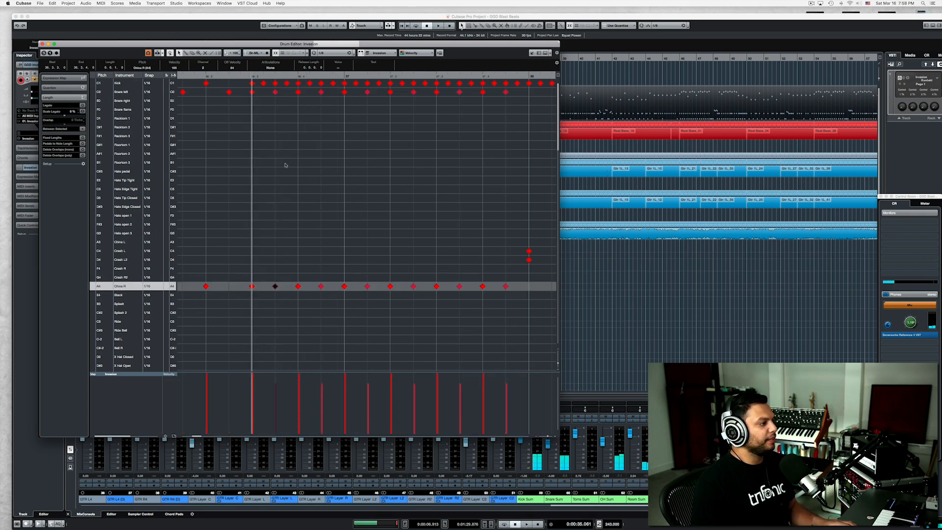
pyautogui.click(274, 92)
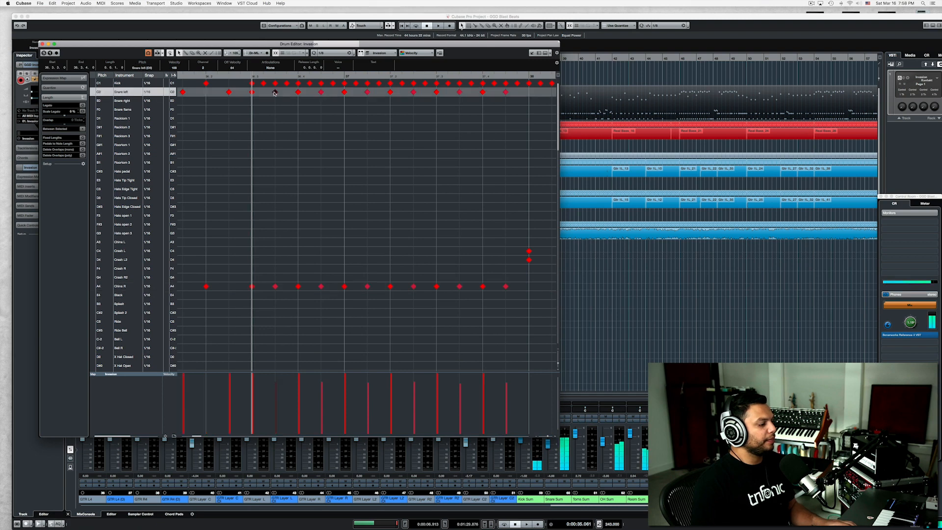
pyautogui.click(322, 92)
pyautogui.click(274, 287)
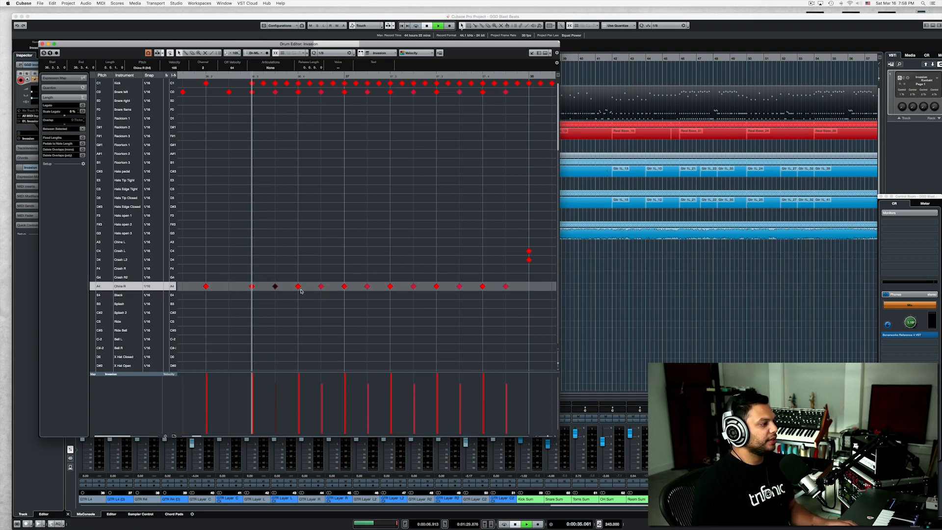
pyautogui.press('space')
pyautogui.press('space')
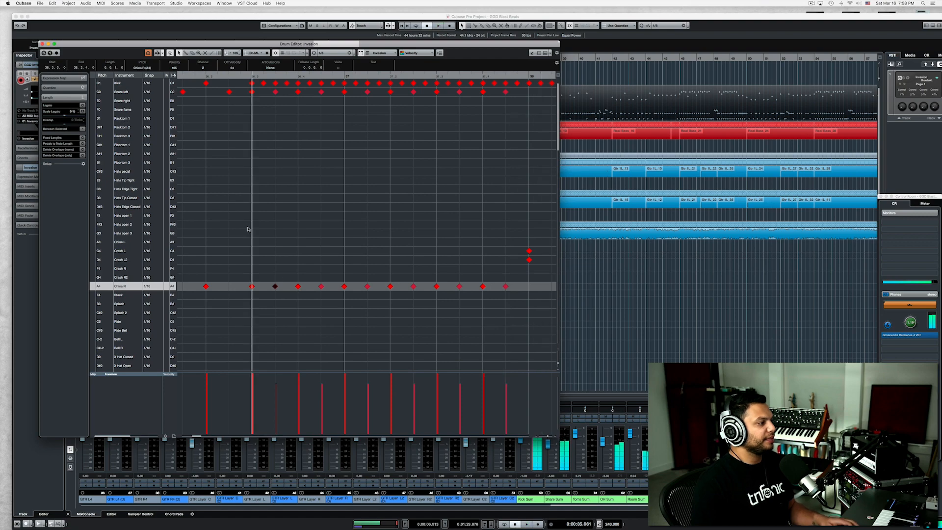
# Play the part from about the middle of bar 35 through the revised blast beat and the following bars.
pyautogui.press('g')
pyautogui.press('g')
pyautogui.click(191, 78)
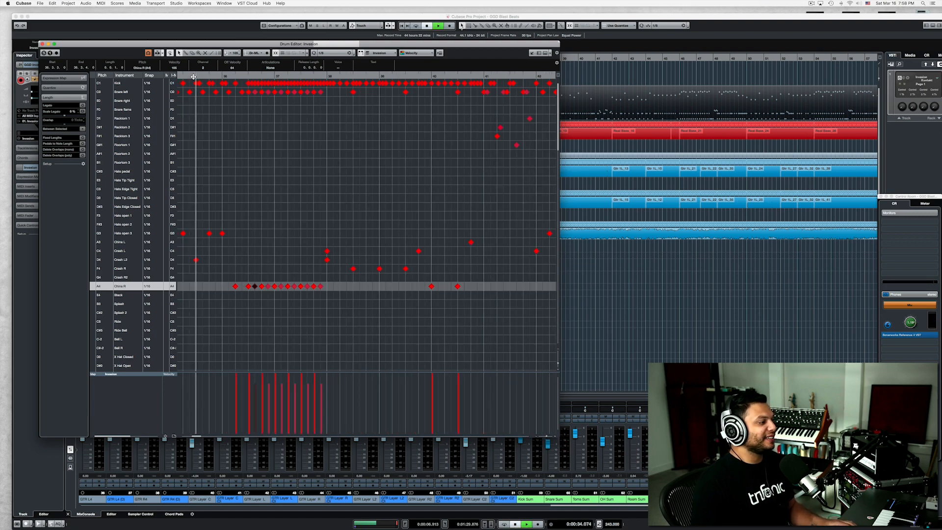
pyautogui.press('space')
pyautogui.press('g')
pyautogui.press('g')
pyautogui.press('h')
pyautogui.press('h')
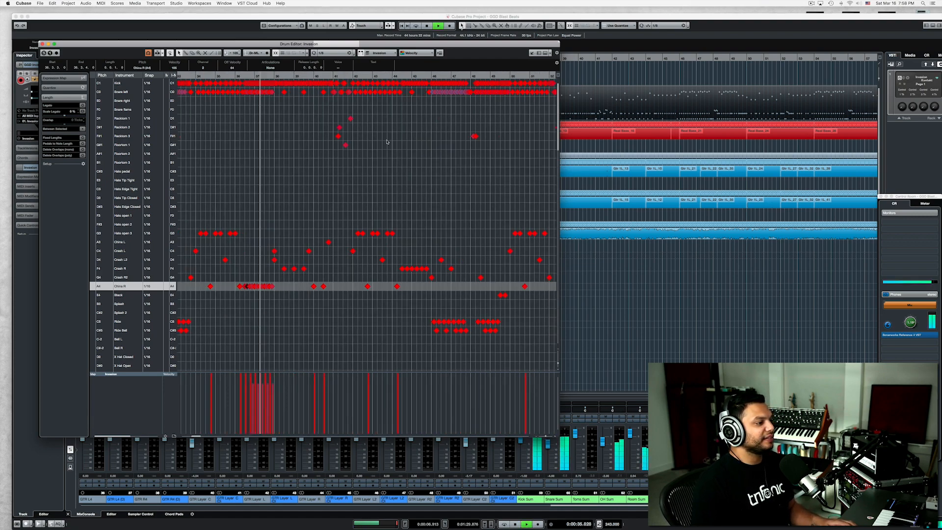
pyautogui.press('h')
pyautogui.press('h')
pyautogui.press('h')
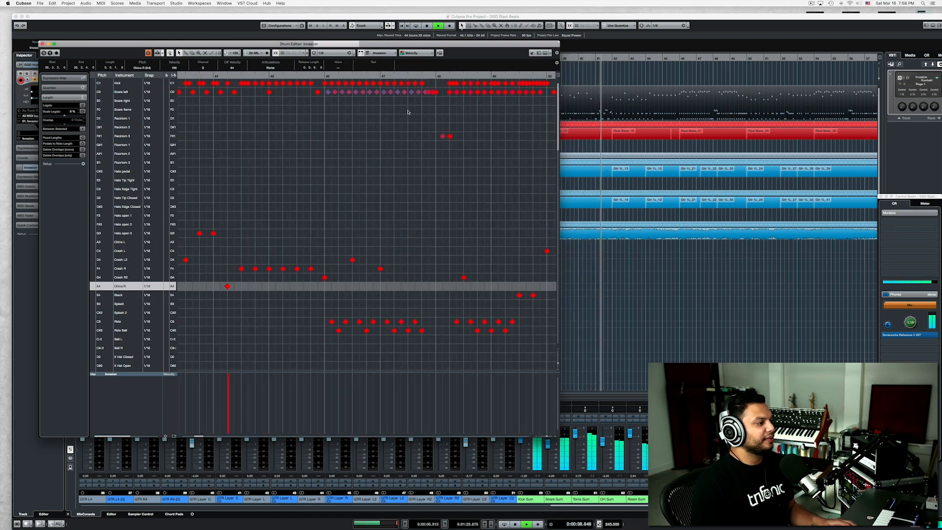
# Move the playback position to bar 41, stop playback and examine the tom fill in that bar.
pyautogui.click(288, 76)
pyautogui.press('space')
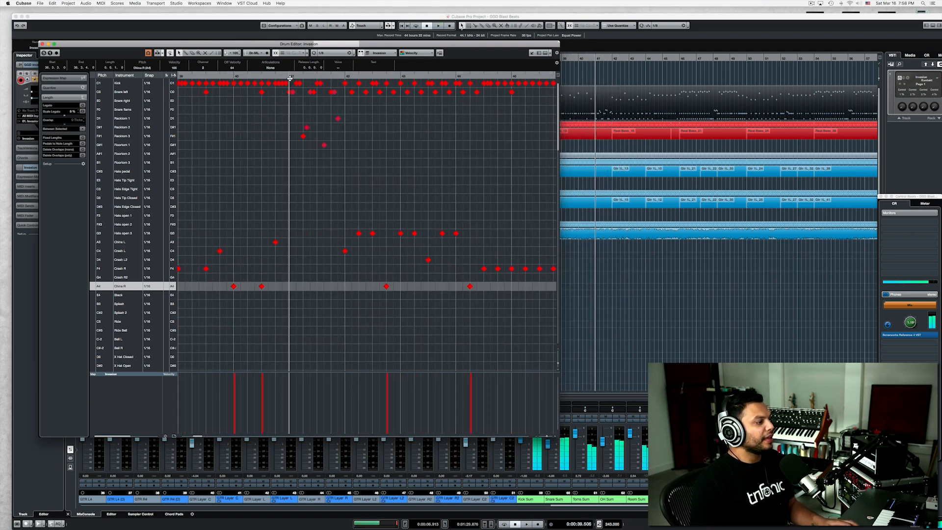
pyautogui.press('h')
pyautogui.press('h')
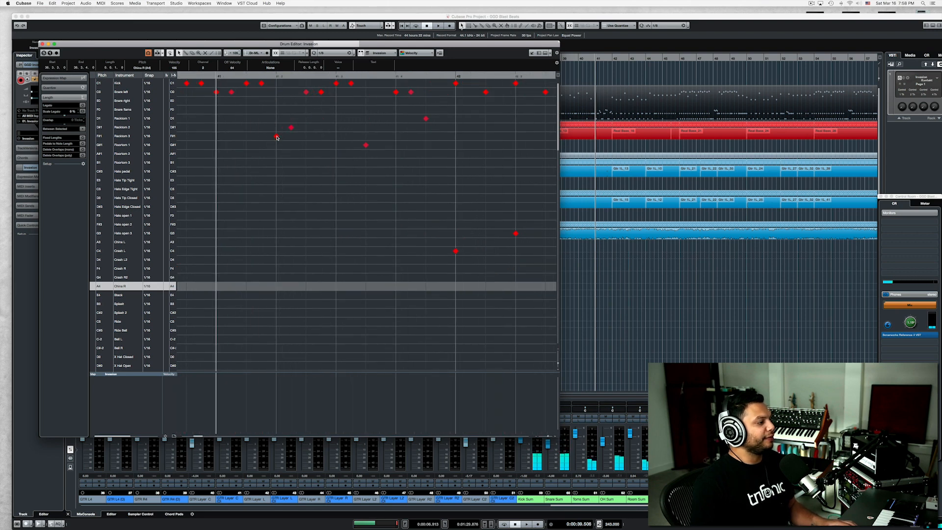
pyautogui.press('g')
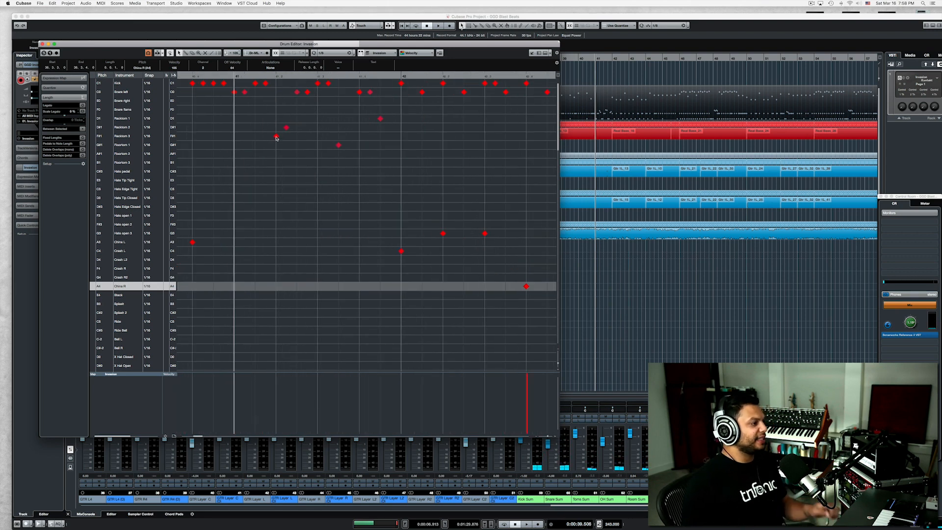
# Add a second Floortom 1 hit right after the existing one in the bar 41 tom fill and play the fill.
pyautogui.press('space')
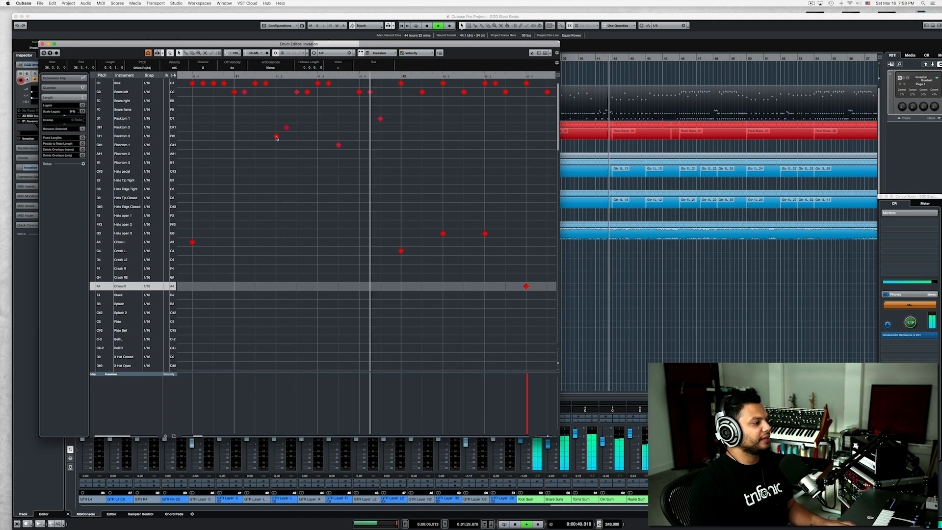
pyautogui.press('space')
pyautogui.scroll(-5, 341, 111)
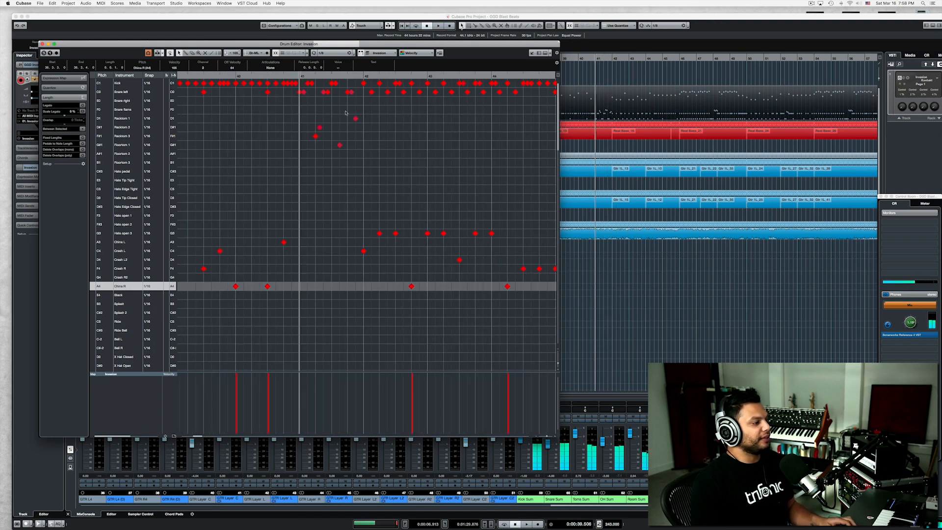
pyautogui.scroll(8, 342, 148)
pyautogui.rightClick(340, 146)
pyautogui.click(344, 145)
pyautogui.click(347, 145)
pyautogui.press('space')
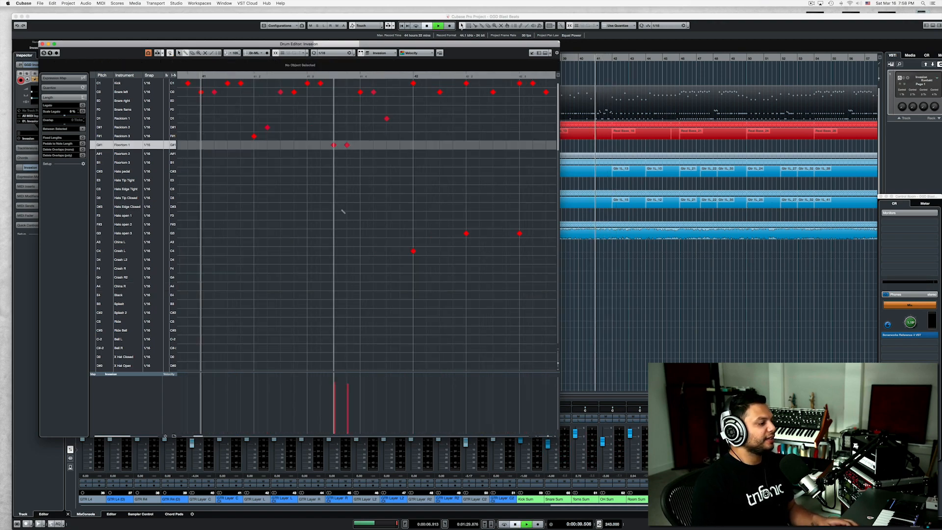
pyautogui.scroll(-5, 341, 208)
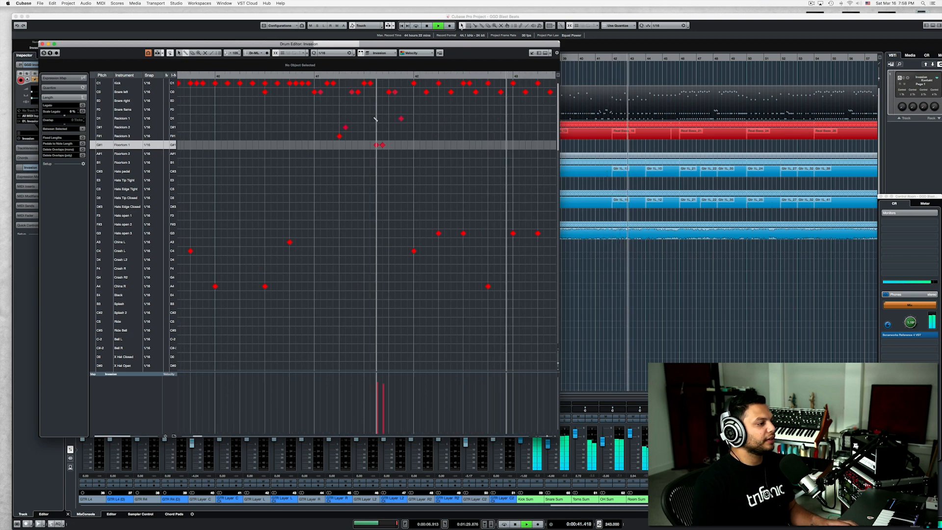
pyautogui.press('space')
# Double the Racktom 1 hit at the end of the bar 41 fill, move both hits to Racktom 2 and play the fill.
pyautogui.click(408, 118)
pyautogui.press('space')
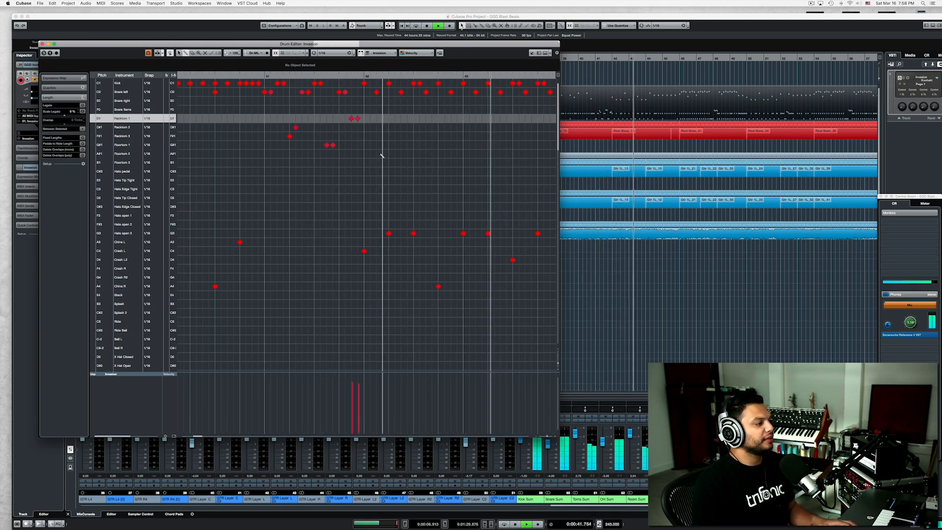
pyautogui.press('space')
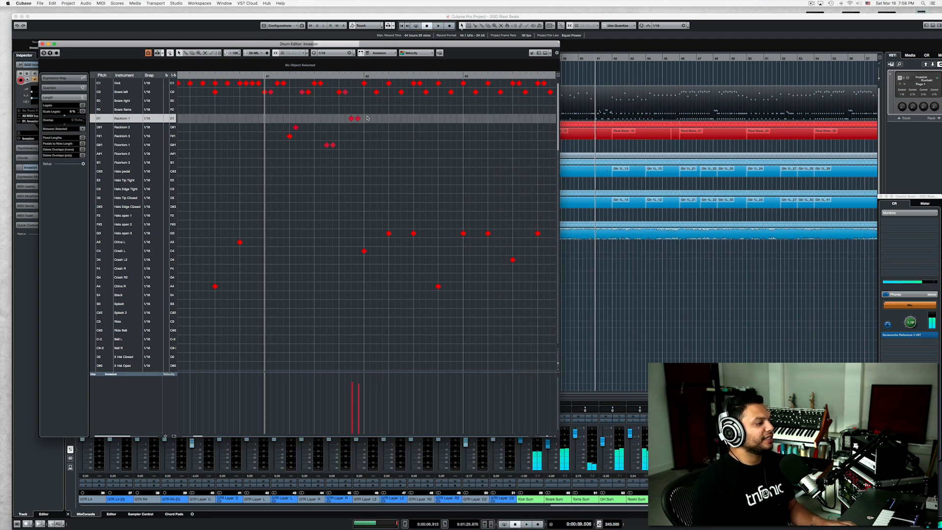
pyautogui.moveTo(353, 122); pyautogui.dragTo(353, 131)
pyautogui.press('space')
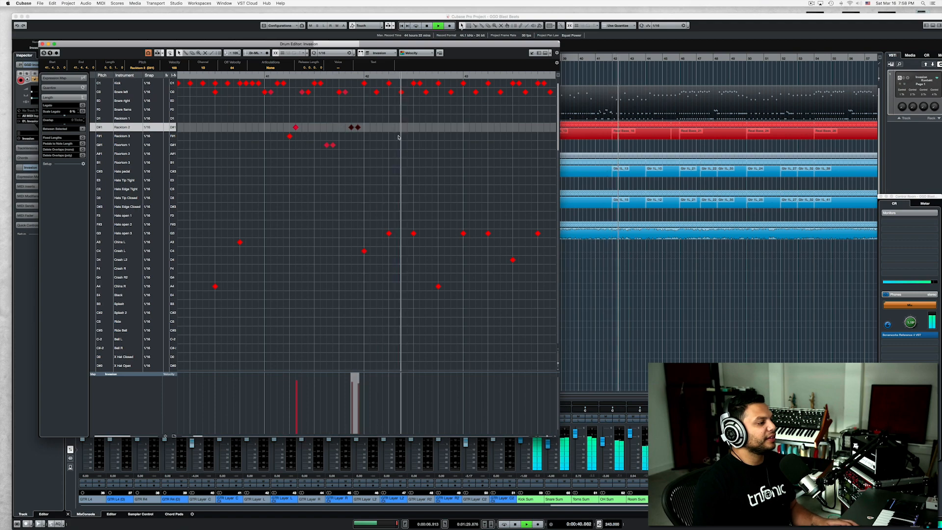
pyautogui.press('space')
# Move the playback position to bar 42 and play the groove that follows the fill.
pyautogui.click(272, 76)
pyautogui.scroll(-1, 319, 100)
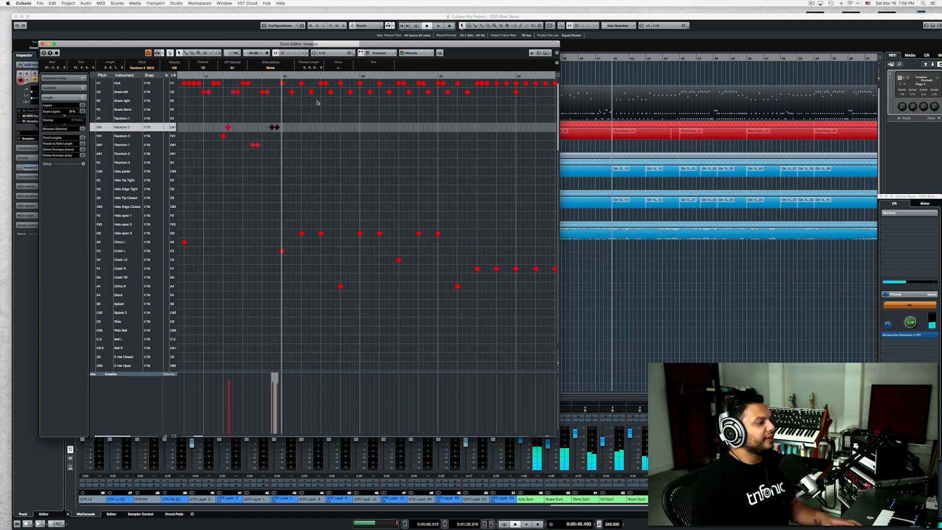
pyautogui.press('space')
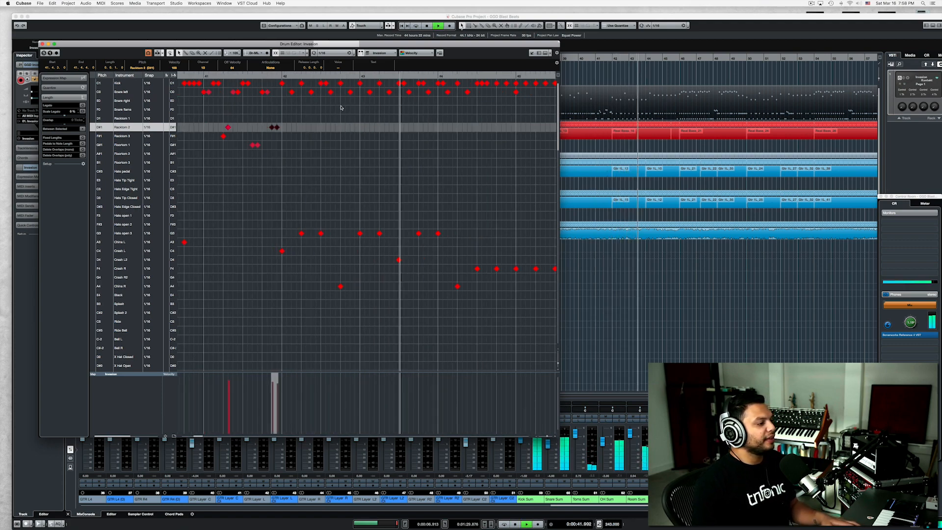
pyautogui.press('space')
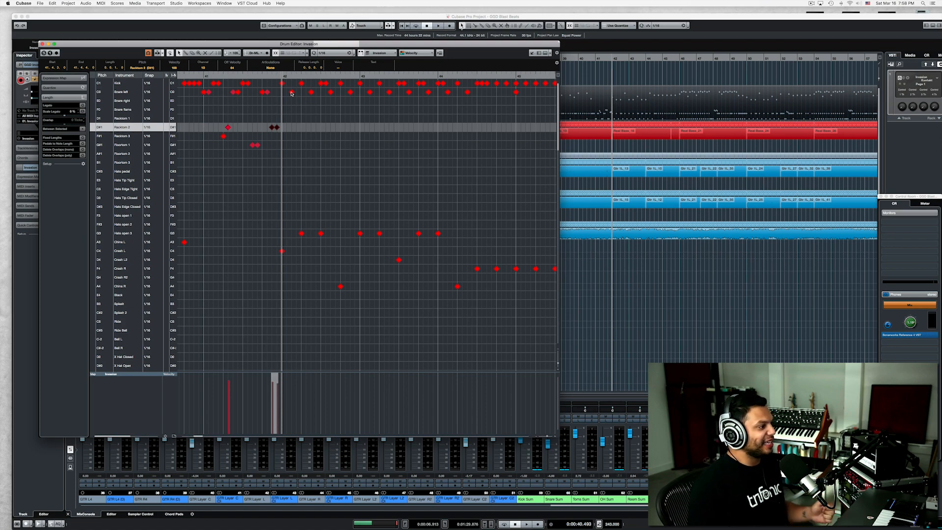
# Play from the middle of bar 44 through the Ride and Ride Bell blast beat that starts at bar 46.
pyautogui.click(477, 77)
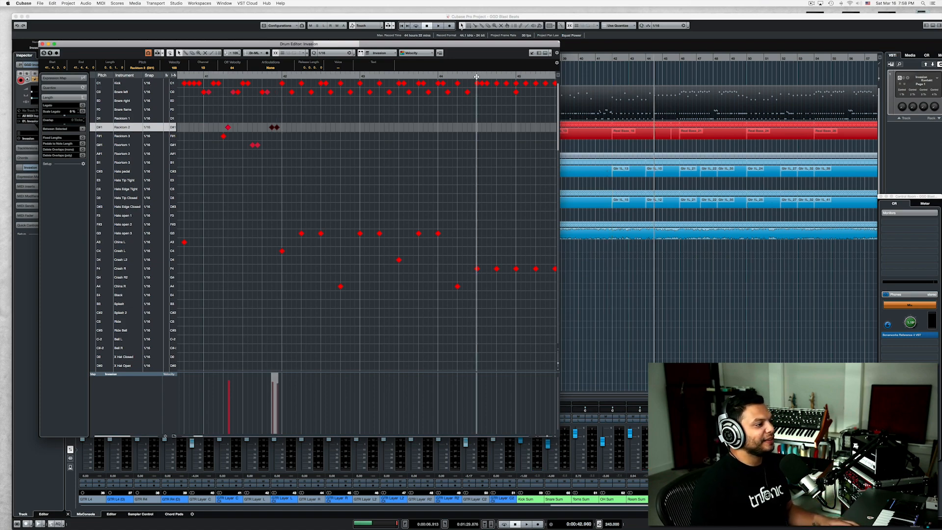
pyautogui.press('space')
pyautogui.scroll(-5, 477, 124)
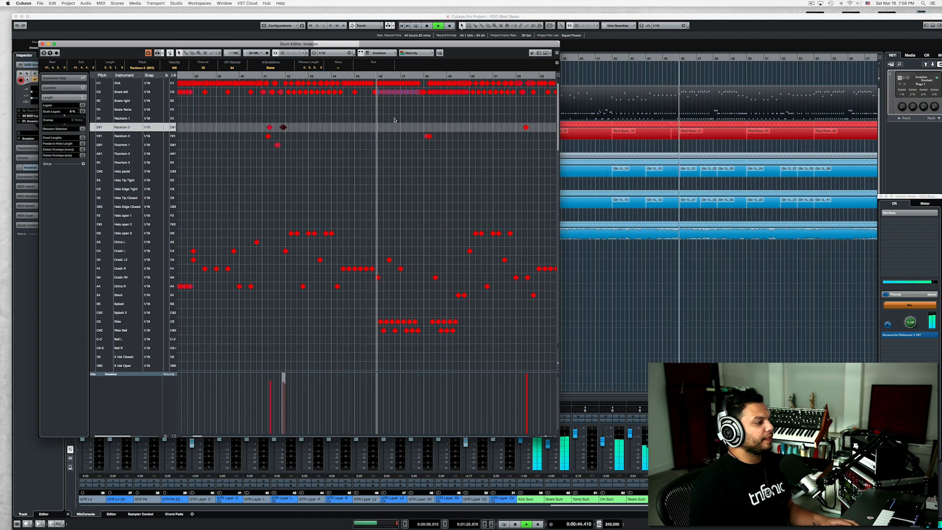
pyautogui.scroll(5, 396, 120)
pyautogui.hscroll(1, 369, 106)
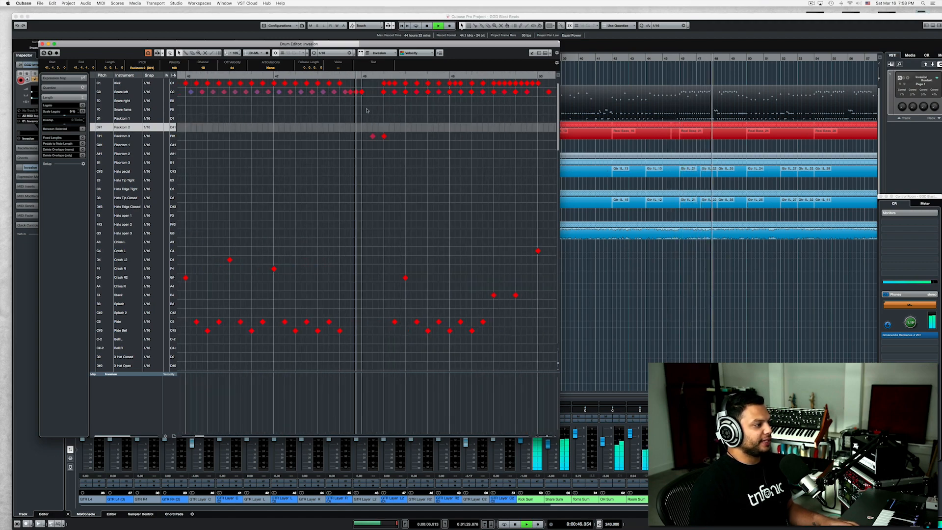
pyautogui.press('space')
pyautogui.click(348, 77)
pyautogui.scroll(-5, 370, 113)
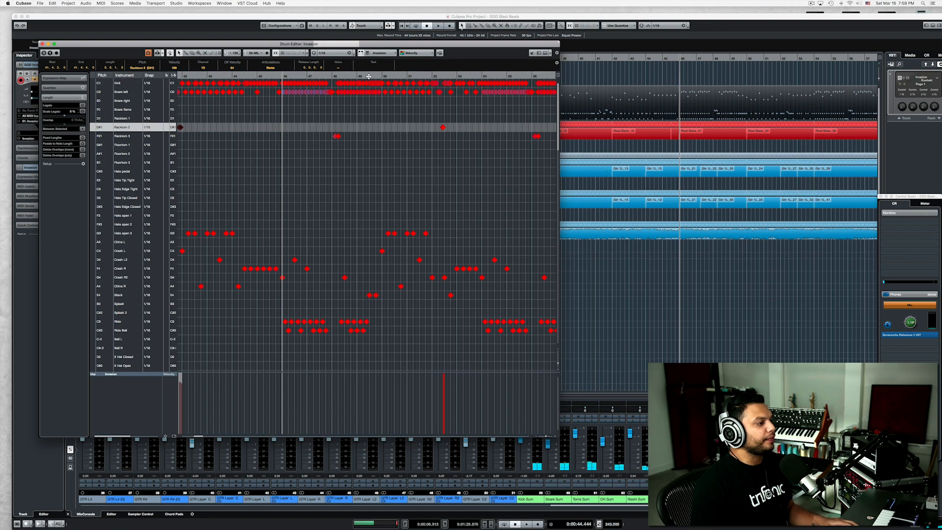
# Play from about bar 48 through the fill and the following groove.
pyautogui.click(369, 76)
pyautogui.press('space')
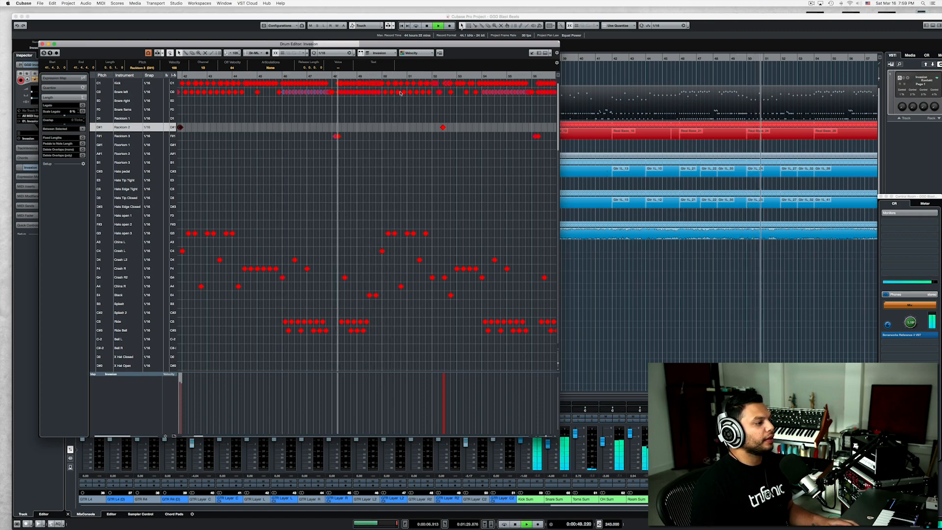
pyautogui.scroll(-3, 400, 94)
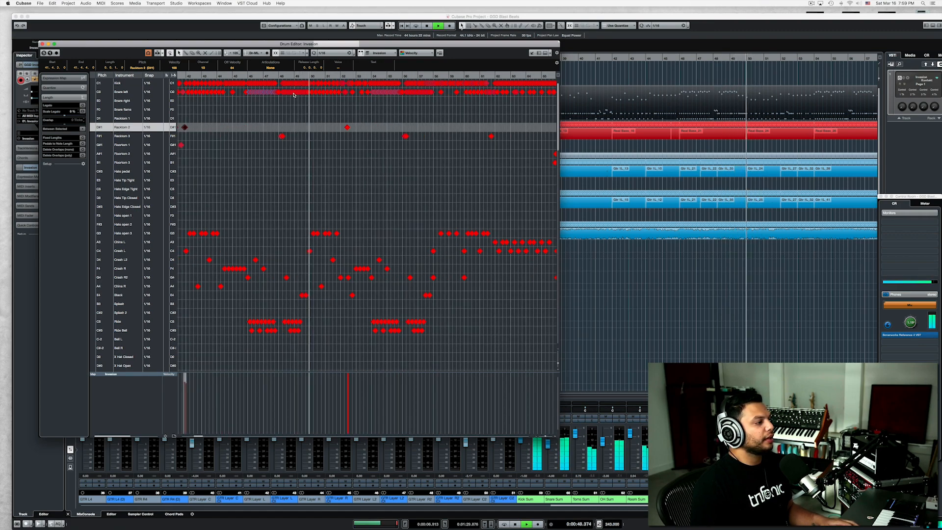
pyautogui.press('space')
pyautogui.scroll(4, 289, 95)
pyautogui.scroll(-4, 278, 115)
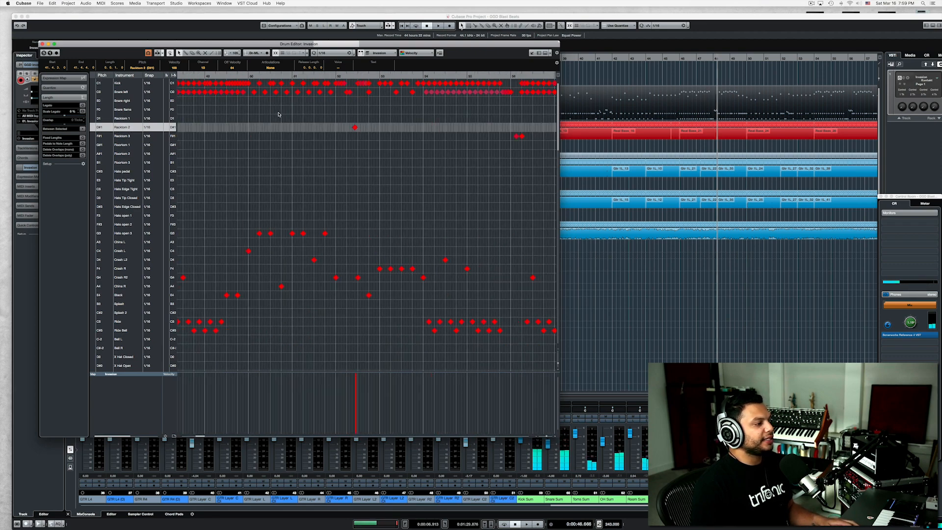
# Move the playback position ahead to bar 54 and play the start of its blast beat.
pyautogui.click(340, 78)
pyautogui.press('space')
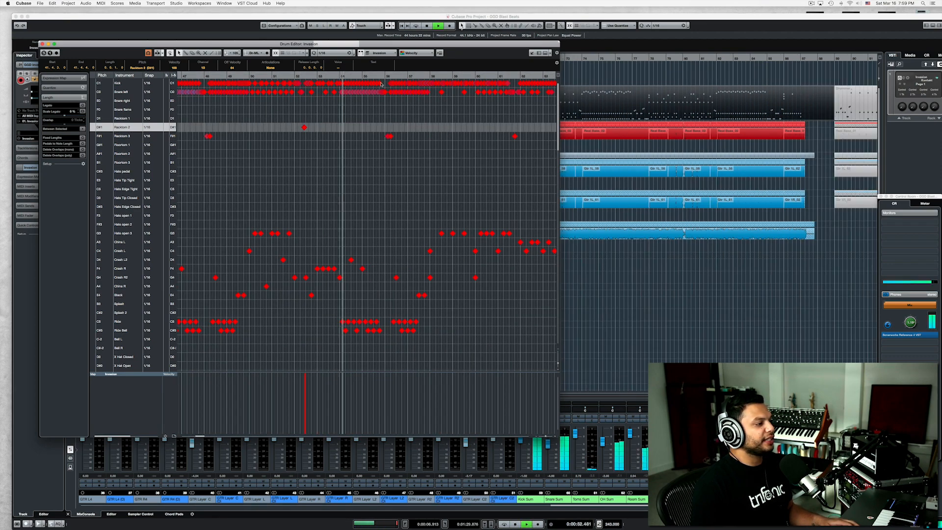
pyautogui.scroll(2, 385, 84)
pyautogui.scroll(-3, 383, 88)
pyautogui.press('space')
pyautogui.scroll(4, 395, 86)
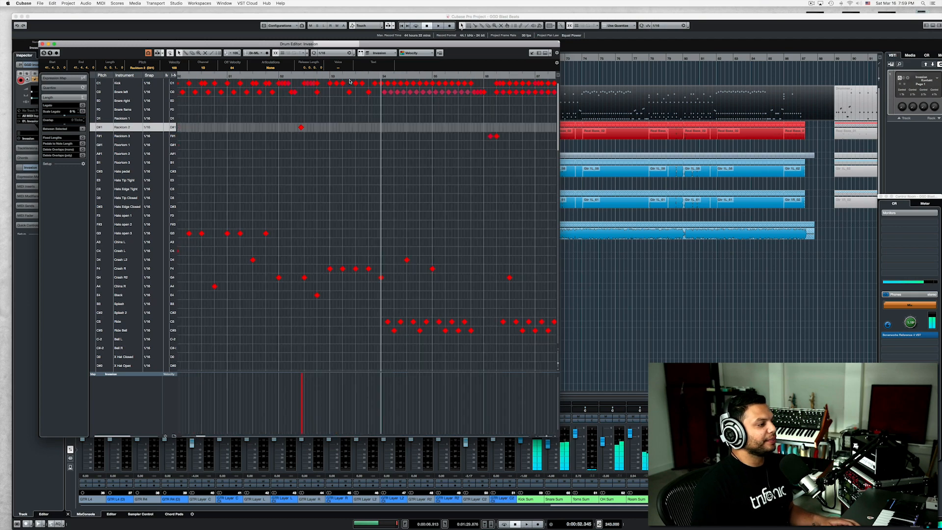
# Show the Snare left velocities of the bar 54 blast beat by selecting its first hit, and play the passage.
pyautogui.hscroll(5, 416, 146)
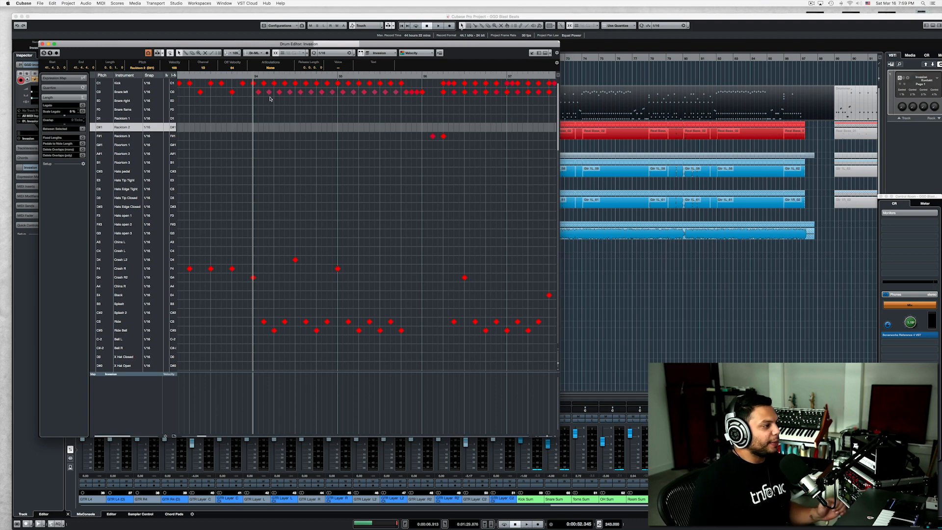
pyautogui.click(253, 84)
pyautogui.click(256, 91)
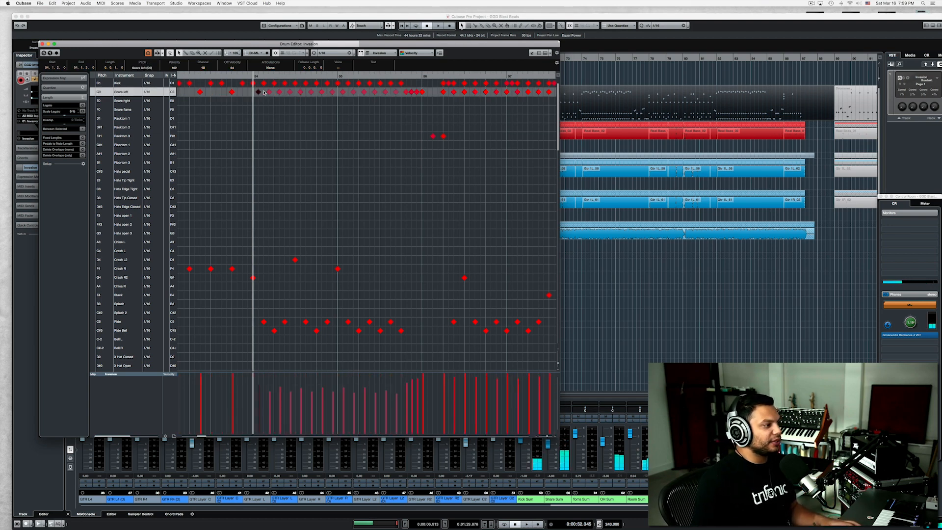
pyautogui.press('space')
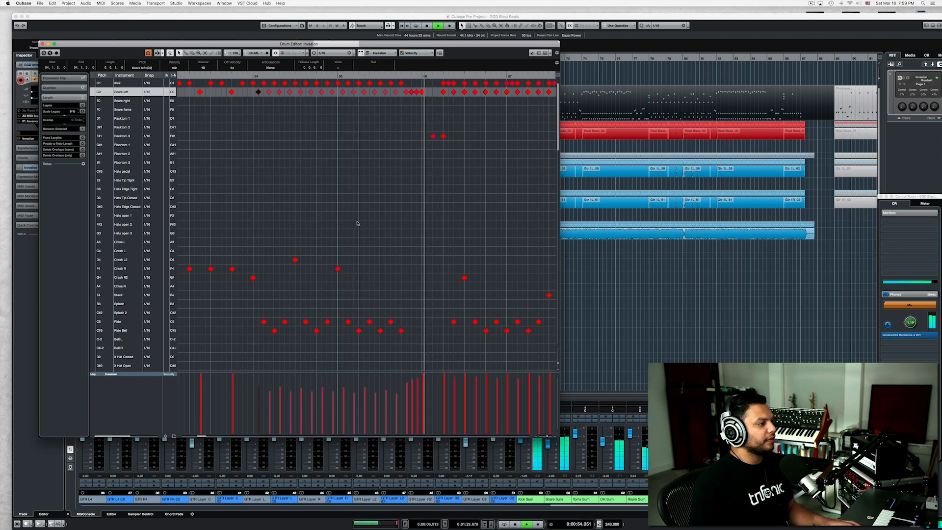
pyautogui.press('g')
pyautogui.hscroll(3, 339, 228)
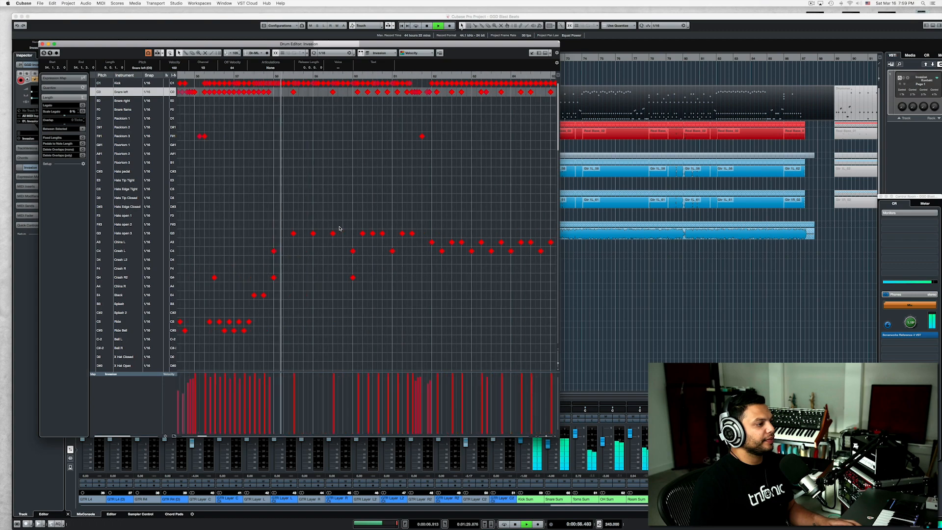
# Play part of the blast beat that starts at bar 74 and compare it with the one starting at bar 82.
pyautogui.scroll(-1, 340, 229)
pyautogui.hscroll(6, 340, 229)
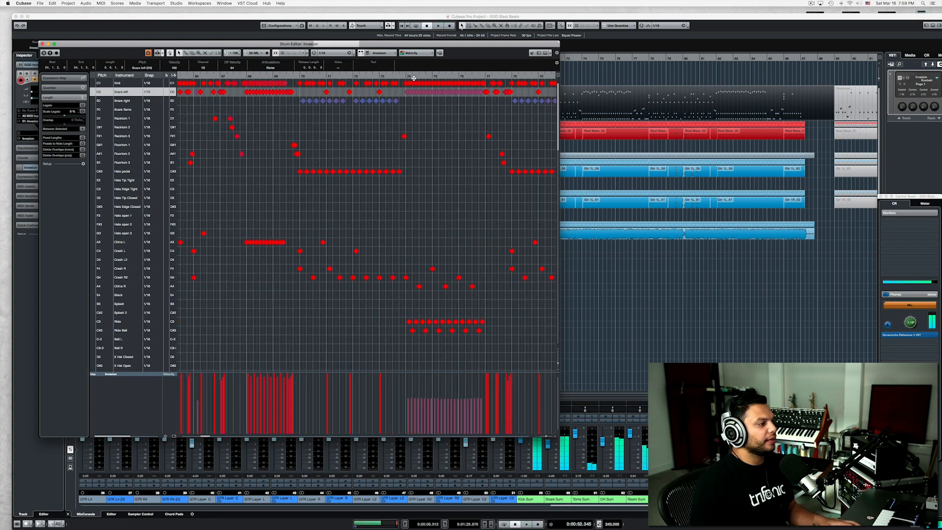
pyautogui.scroll(-1, 412, 99)
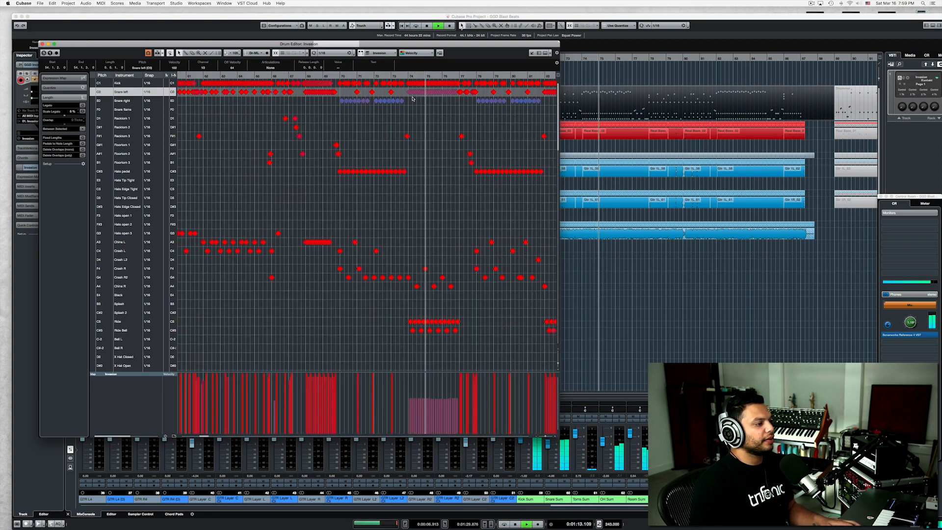
pyautogui.hscroll(6, 412, 99)
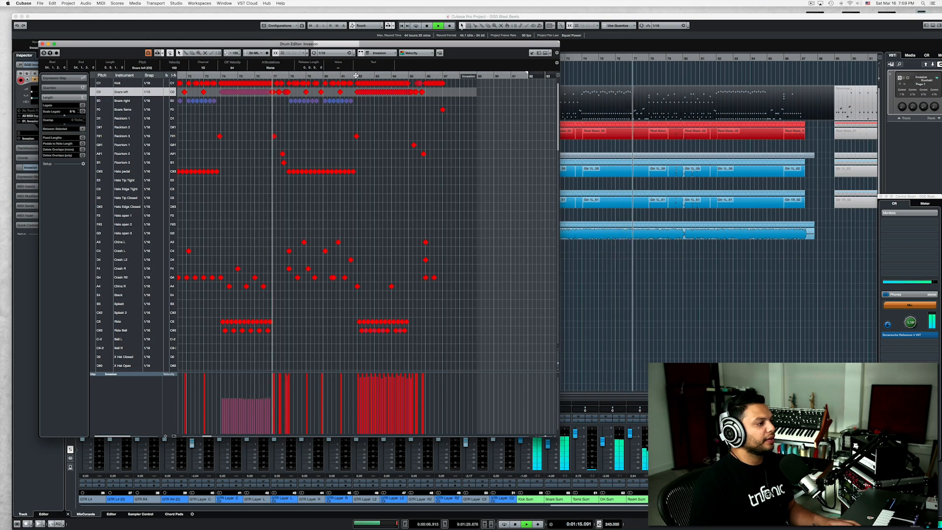
pyautogui.moveTo(356, 75); pyautogui.dragTo(359, 96)
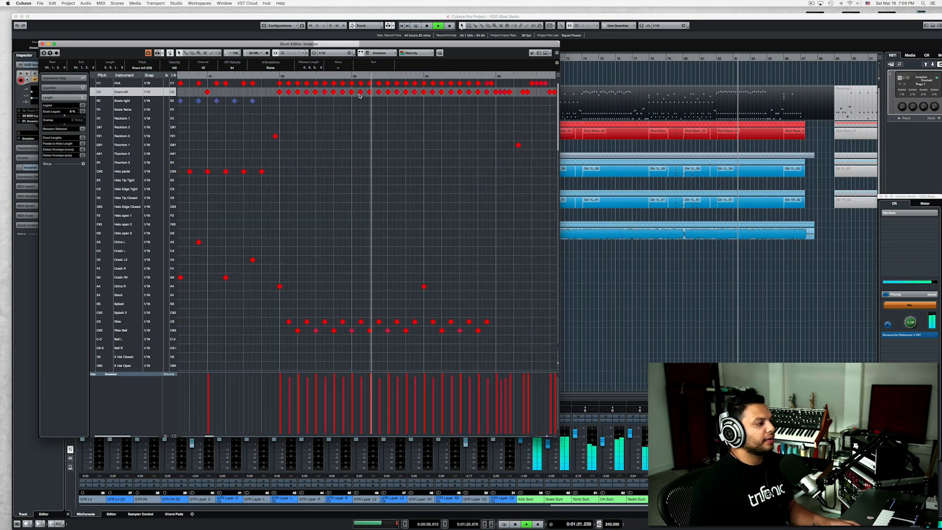
pyautogui.press('space')
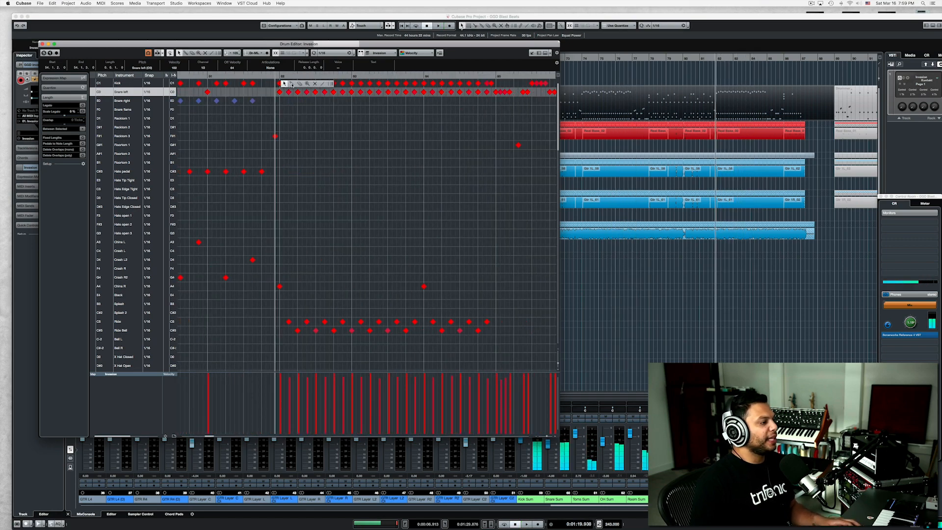
# Replace the kick hits in the blast beat from bar 82 to bar 85 with a continuous 1/16 run and select the run.
pyautogui.moveTo(290, 85); pyautogui.dragTo(491, 84)
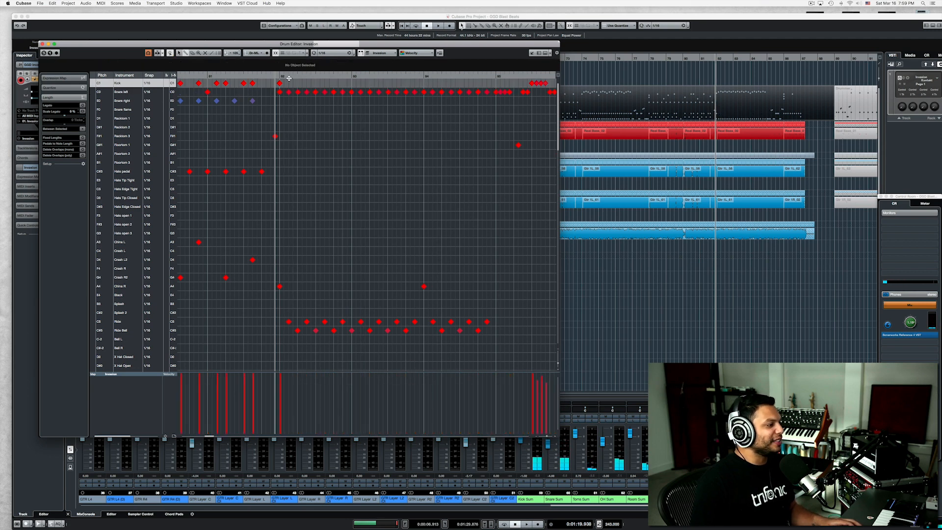
pyautogui.moveTo(281, 83); pyautogui.dragTo(494, 83)
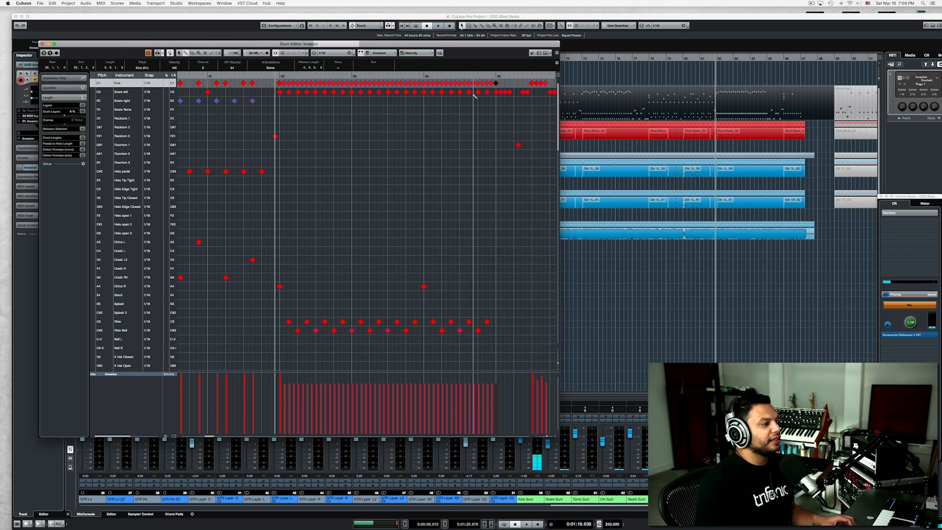
pyautogui.moveTo(509, 93); pyautogui.dragTo(280, 44)
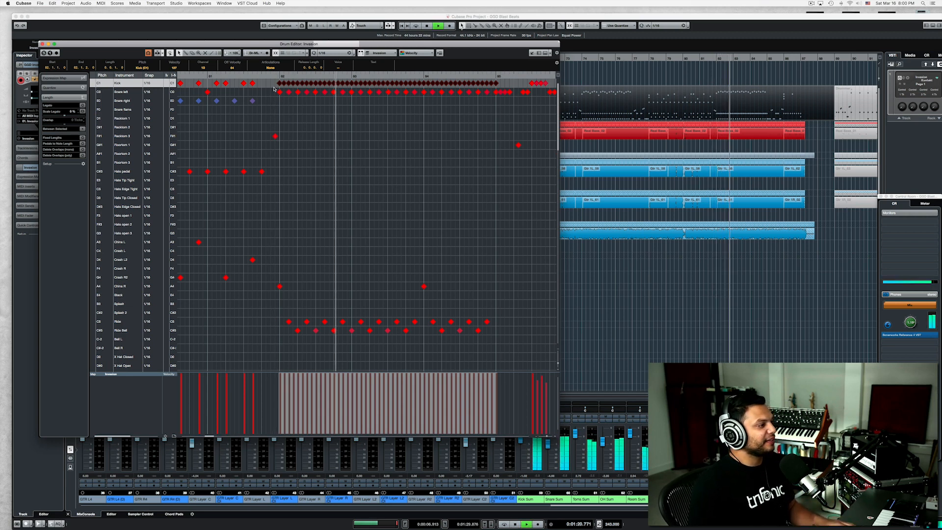
# Play the revised double-kick blast beat from bar 82 to the end of the song and close the drum editor.
pyautogui.press('space')
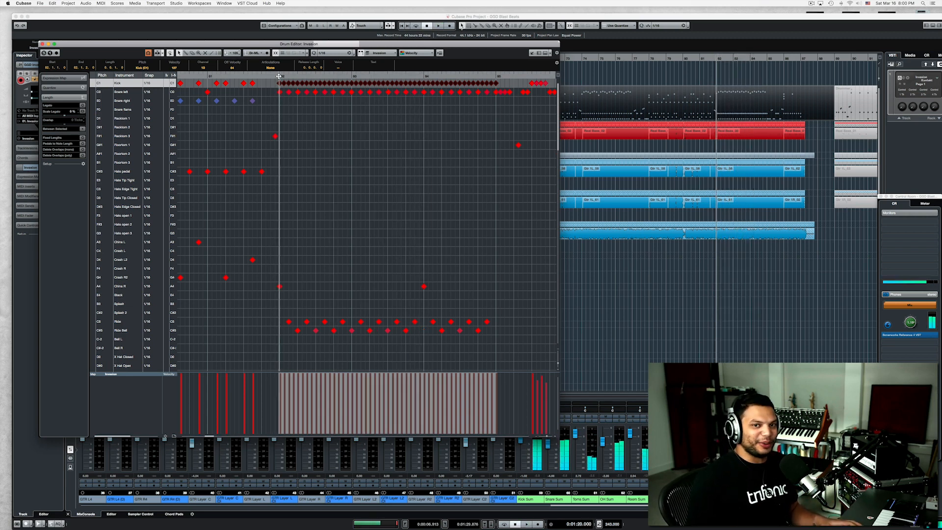
pyautogui.press('space')
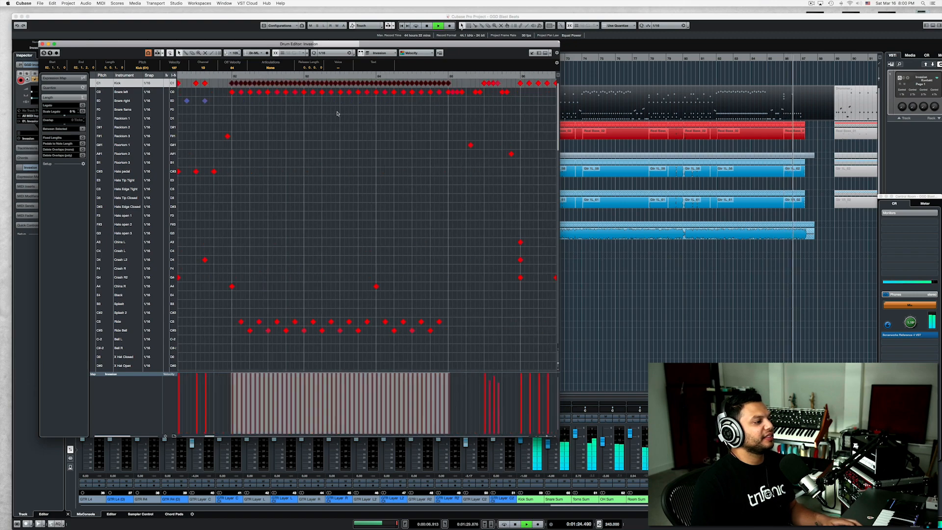
pyautogui.press('space')
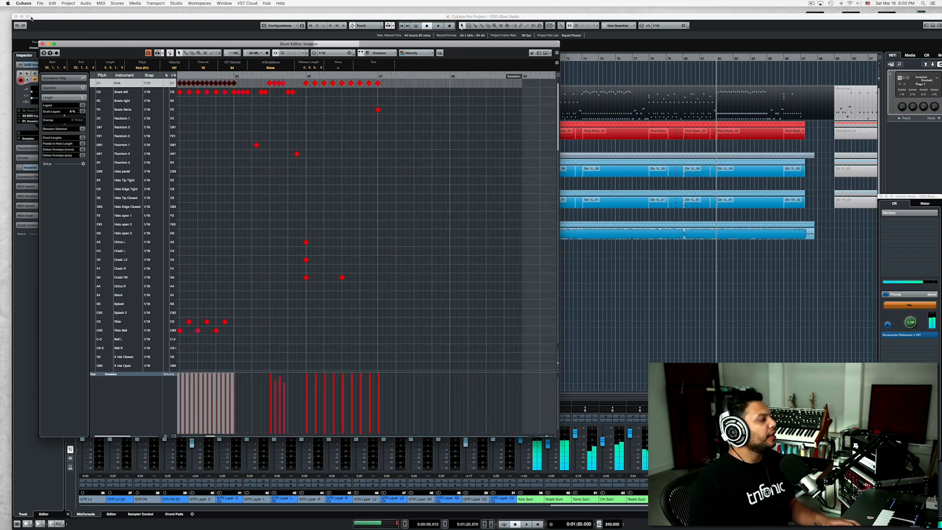
pyautogui.click(43, 44)
pyautogui.scroll(-5, 538, 122)
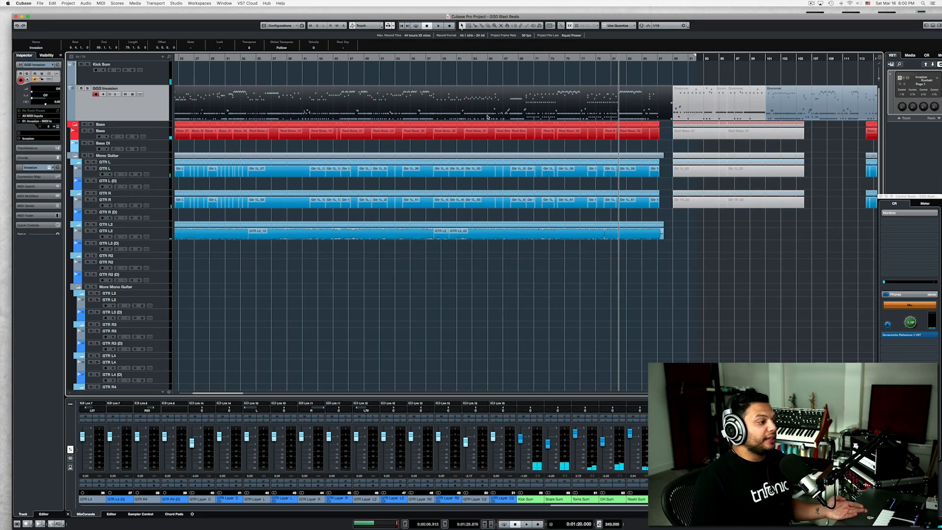
# Return the playhead to the beginning of the song and add a MIDI Modifiers insert to the GGD Invasion track.
pyautogui.hscroll(5, 487, 117)
pyautogui.hscroll(-6, 487, 117)
pyautogui.hscroll(-8, 487, 117)
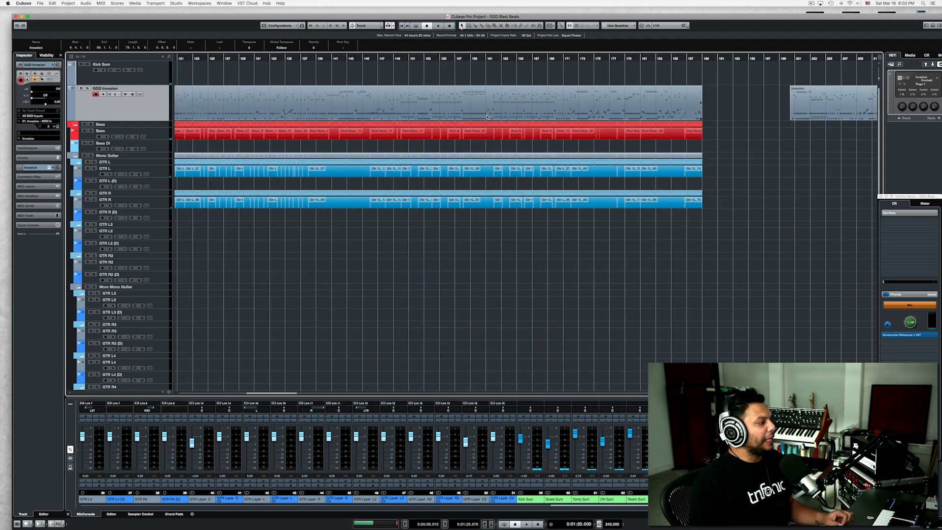
pyautogui.click(252, 59)
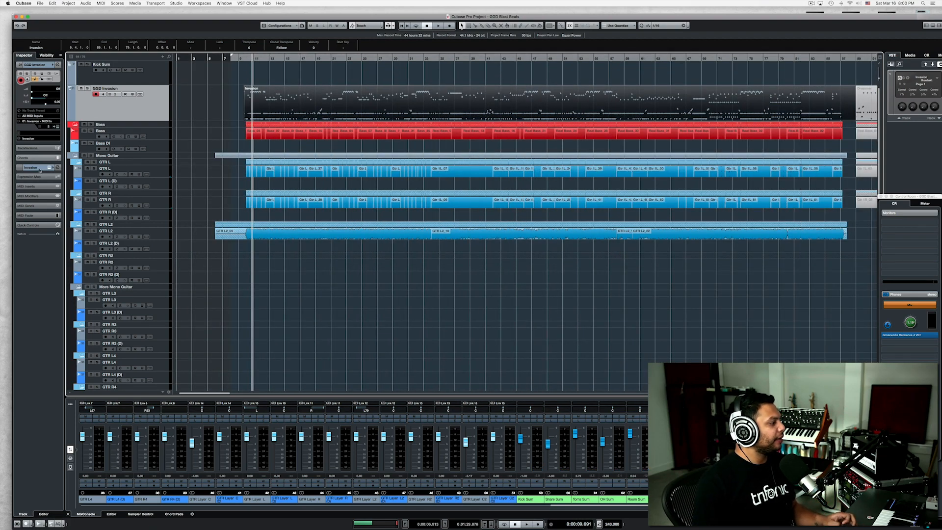
pyautogui.click(34, 187)
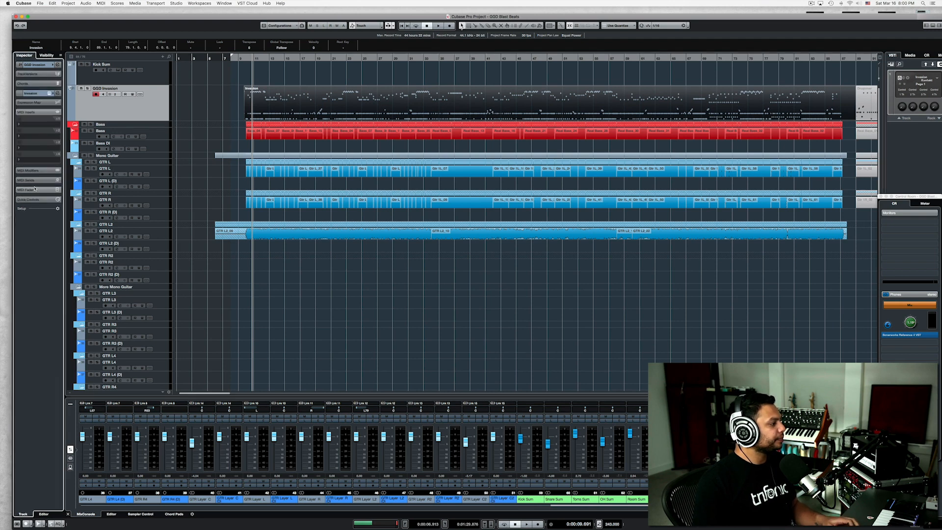
pyautogui.click(32, 127)
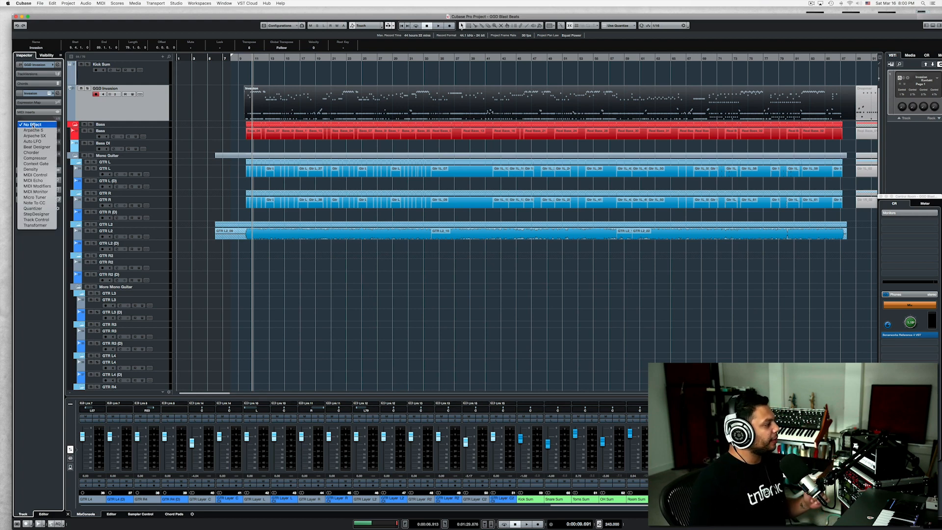
pyautogui.click(38, 186)
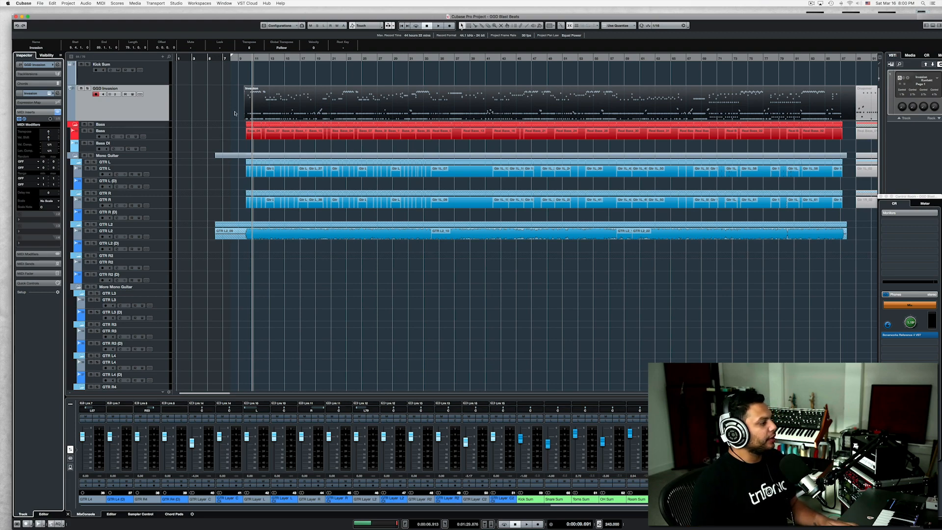
# Quantize the Snare left hits of the opening blast beat to a 1/16 grid with 11 ticks of randomization.
pyautogui.scroll(6, 242, 126)
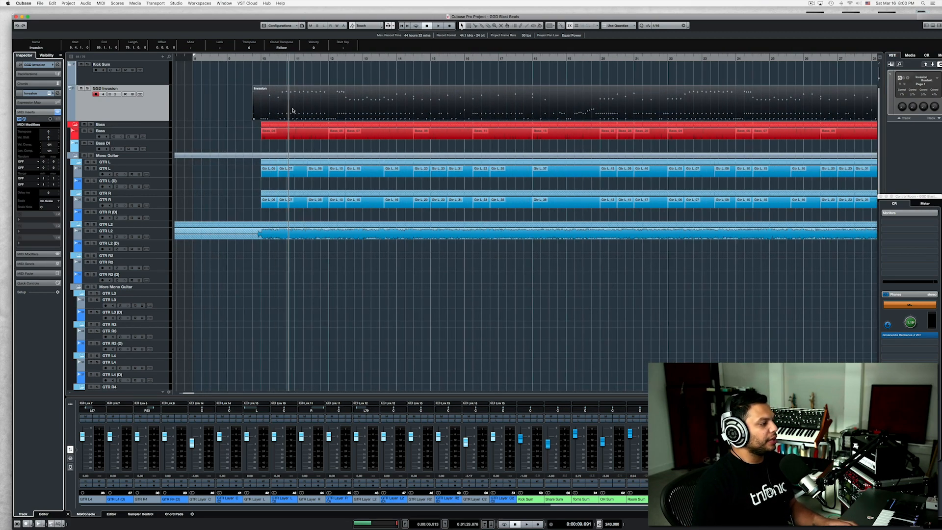
pyautogui.doubleClick(257, 104)
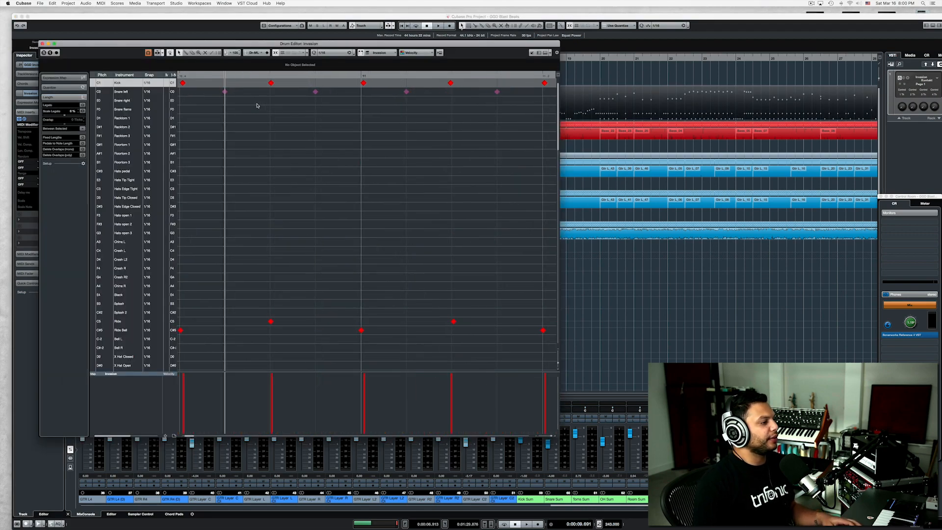
pyautogui.scroll(-3, 257, 105)
pyautogui.scroll(-4, 352, 91)
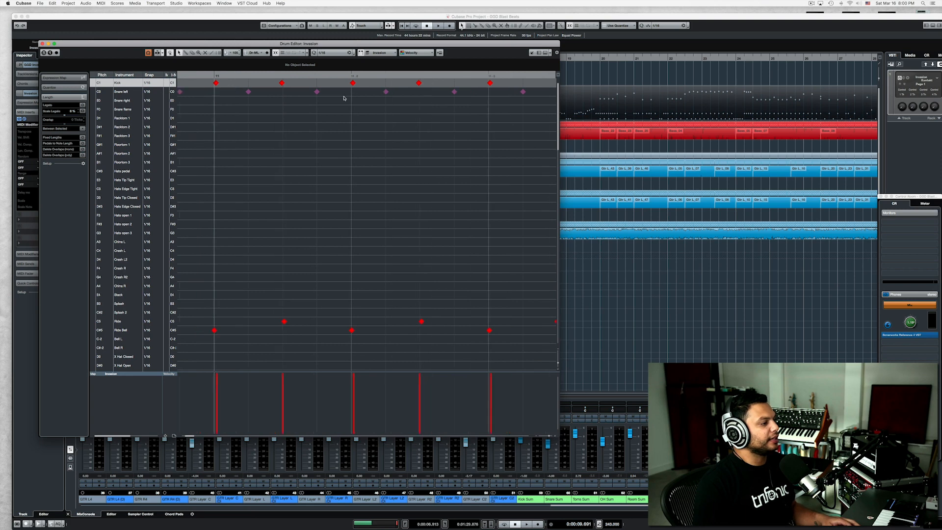
pyautogui.moveTo(351, 93); pyautogui.dragTo(418, 95)
pyautogui.hotkey('alt', 'q')
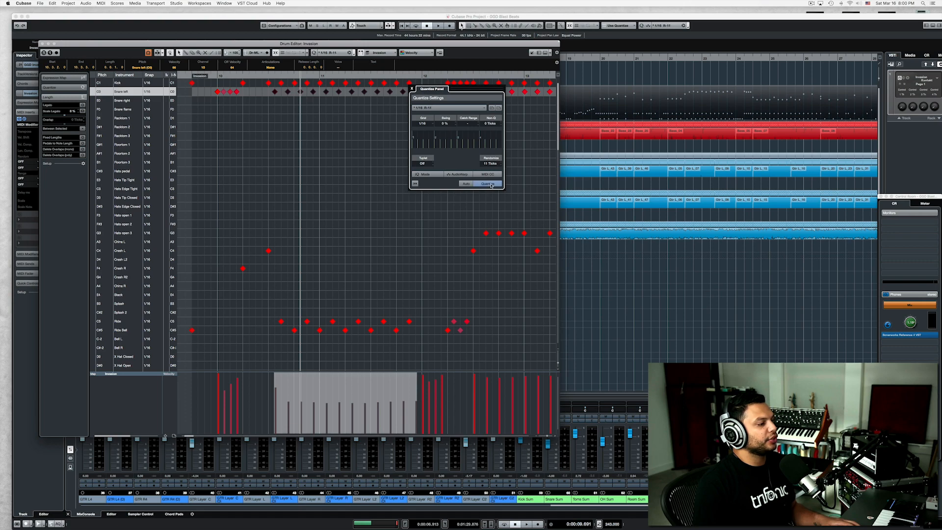
pyautogui.click(490, 184)
pyautogui.click(411, 89)
# Examine the timing of the quantized Snare left hits up close and close the drum editor.
pyautogui.scroll(3, 328, 102)
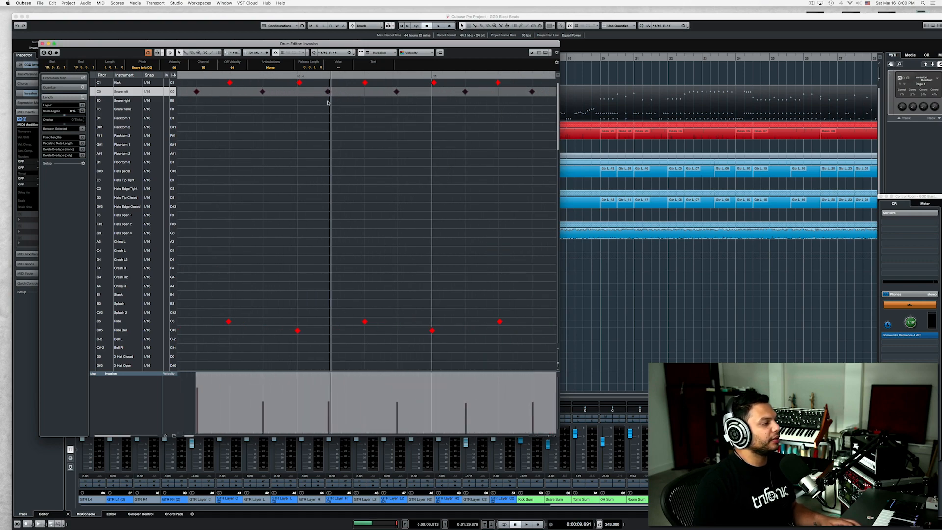
pyautogui.scroll(-5, 464, 122)
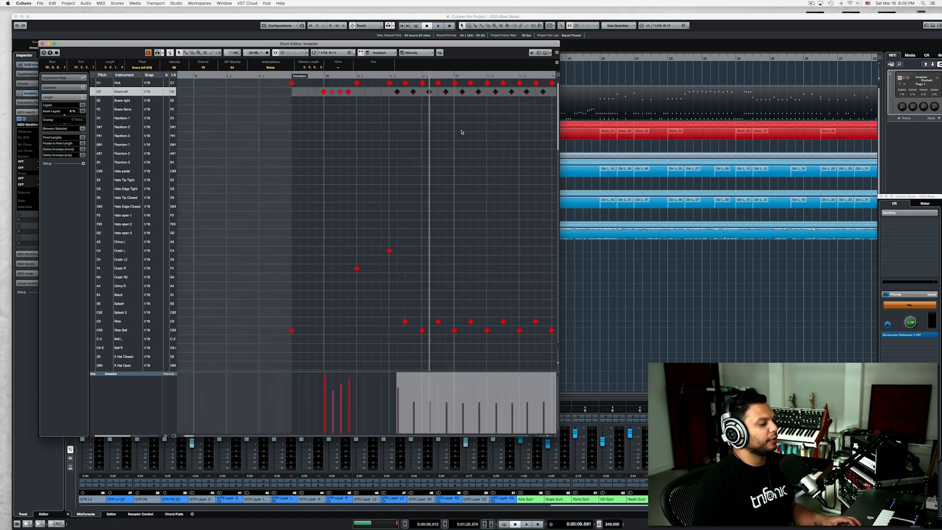
pyautogui.click(43, 43)
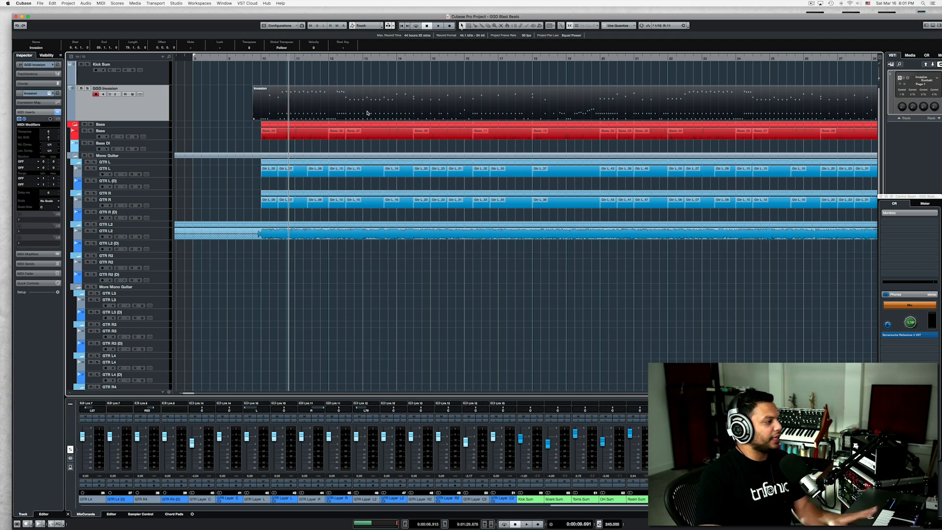
# Set the first random target of the MIDI Modifiers insert to Position.
pyautogui.click(27, 162)
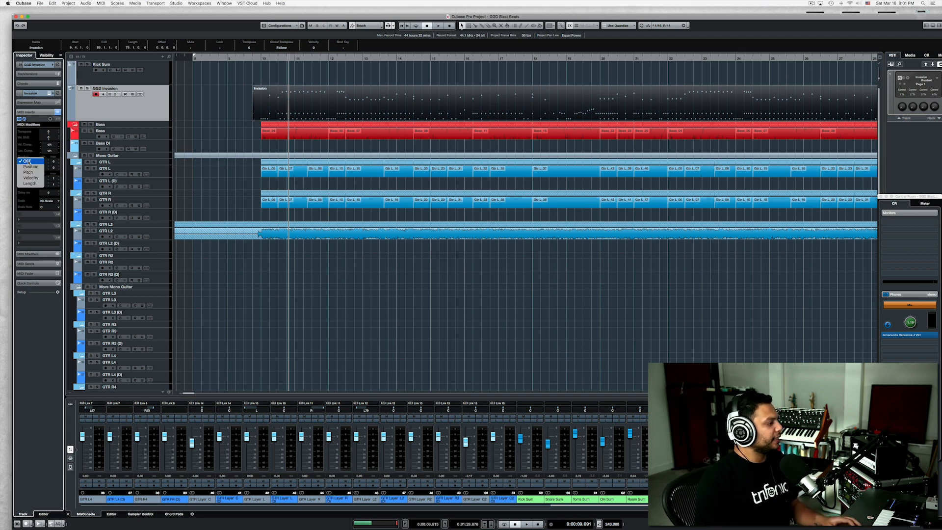
pyautogui.click(30, 167)
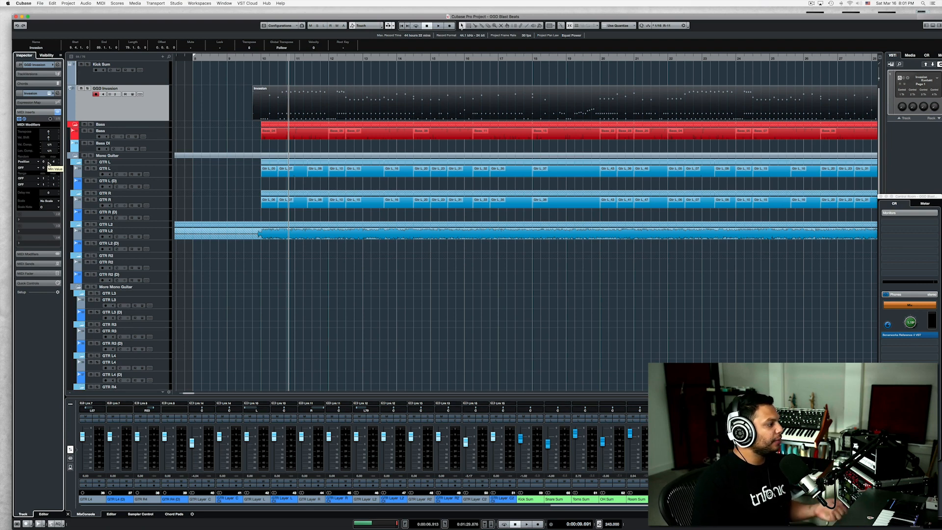
pyautogui.scroll(-3, 49, 164)
pyautogui.scroll(3, 49, 161)
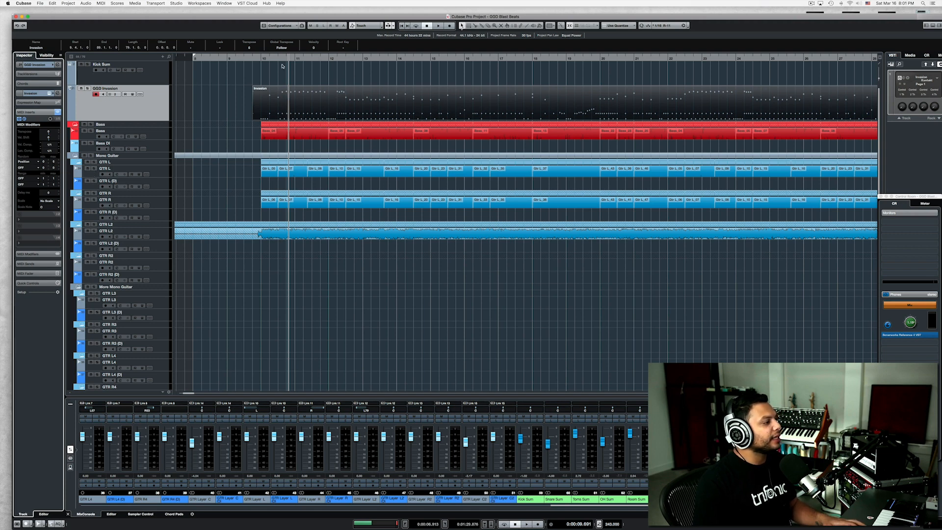
# Solo the GGD Invasion track and play the opening blast beat.
pyautogui.click(88, 88)
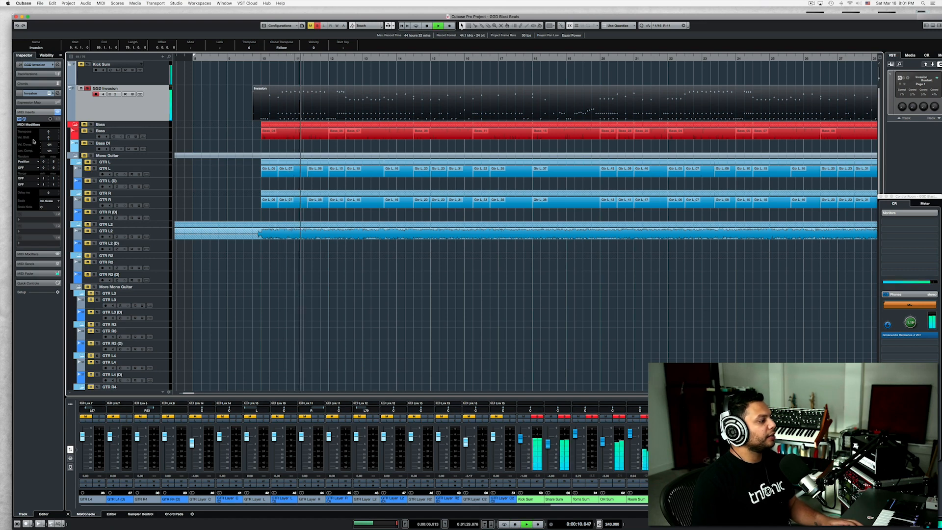
pyautogui.press('space')
pyautogui.press('space')
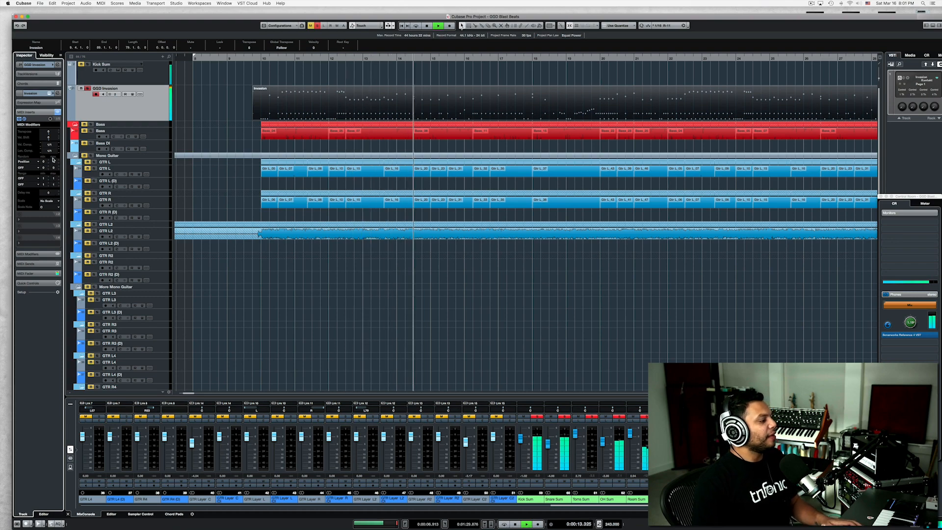
pyautogui.press('space')
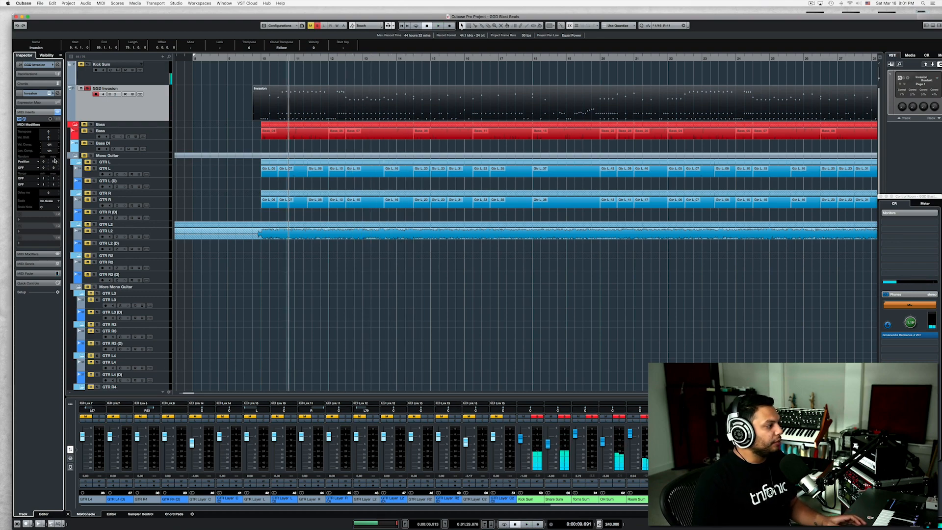
# Raise the maximum of the random Position range and audition the soloed drums from bar 13.
pyautogui.click(362, 64)
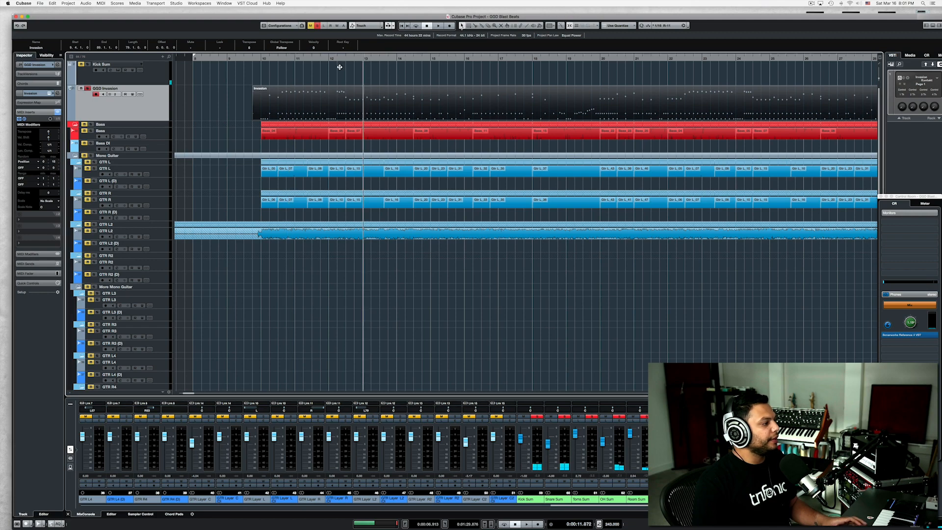
pyautogui.press('space')
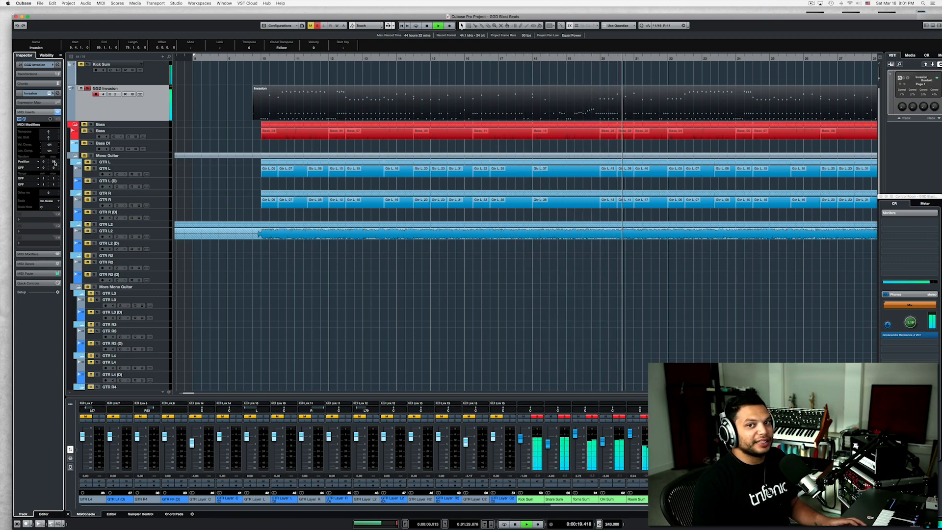
pyautogui.press('space')
pyautogui.press('space')
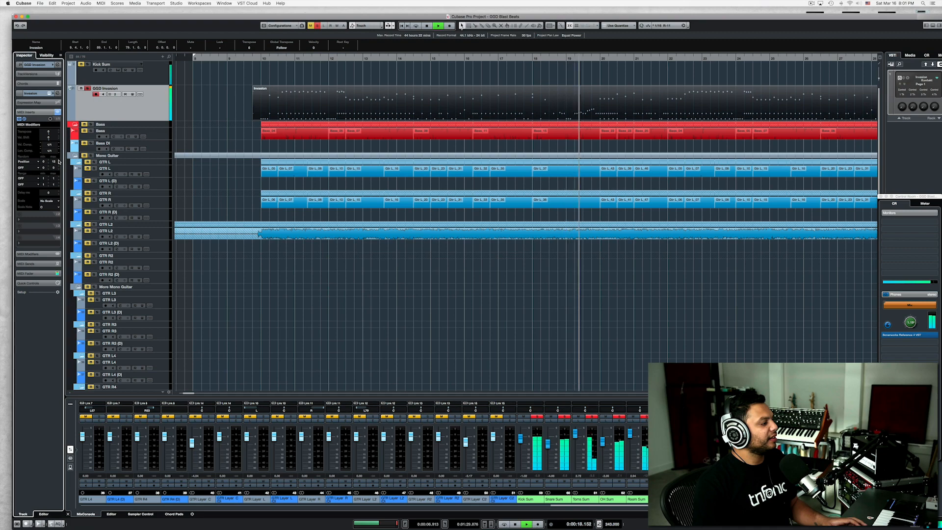
pyautogui.press('space')
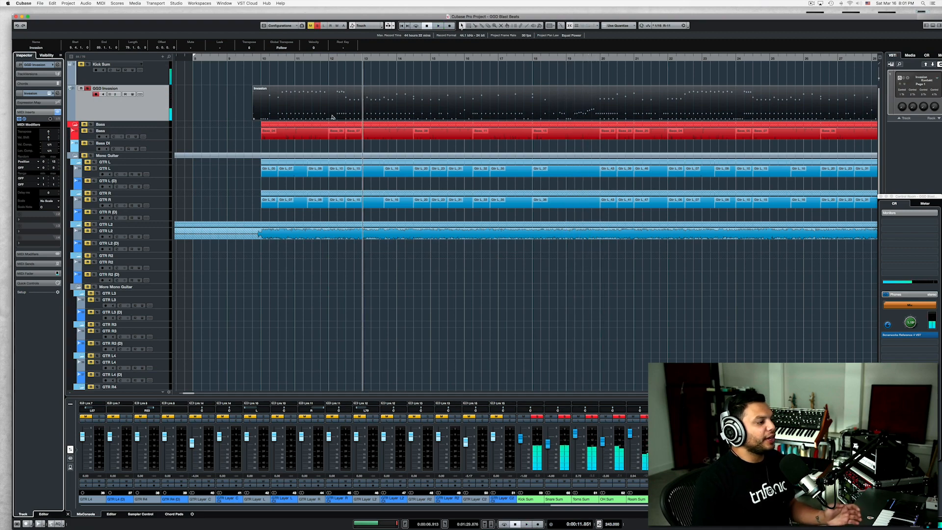
# Turn off the solo and play the full mix from bar 13 with the randomized drum timing.
pyautogui.click(320, 26)
pyautogui.press('space')
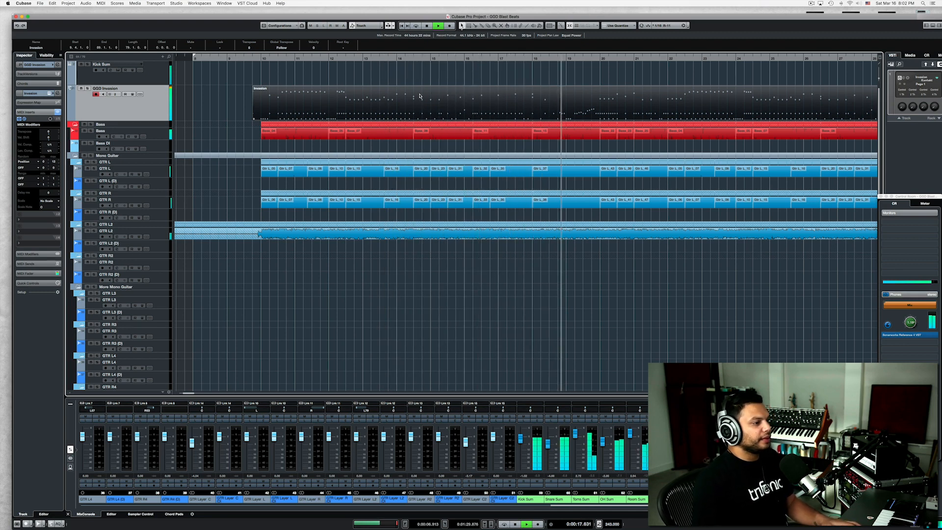
pyautogui.press('space')
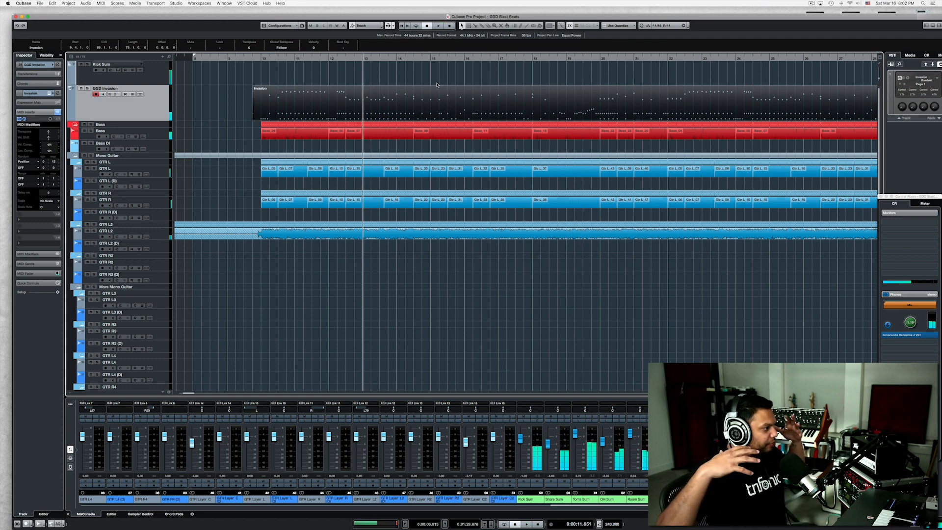